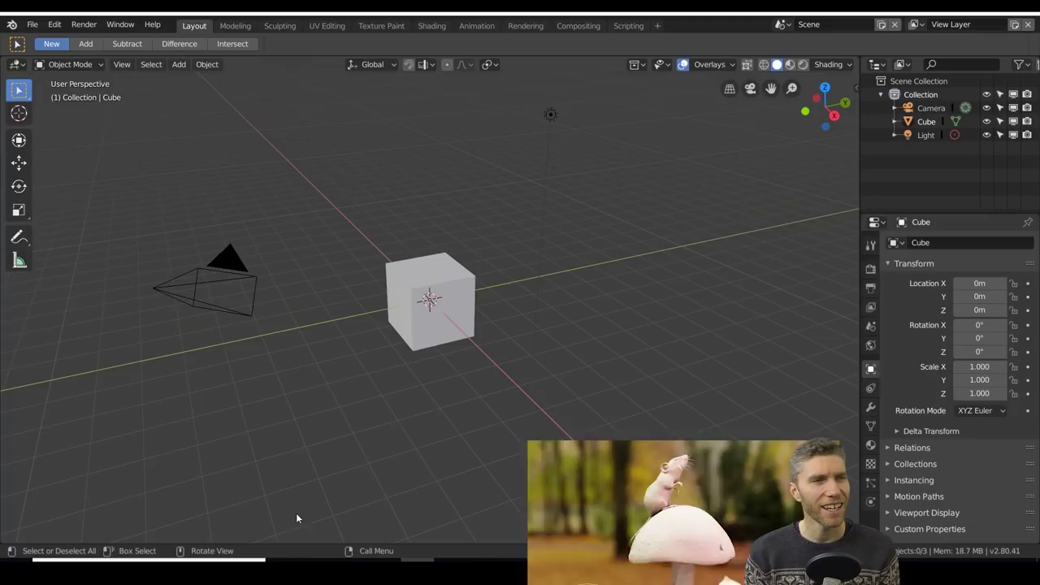
# - Select the cube and light, then orbit the view around the scene
pyautogui.moveTo(420, 429); pyautogui.dragTo(512, 211, button='middle')
pyautogui.hotkey('shift', 'a')
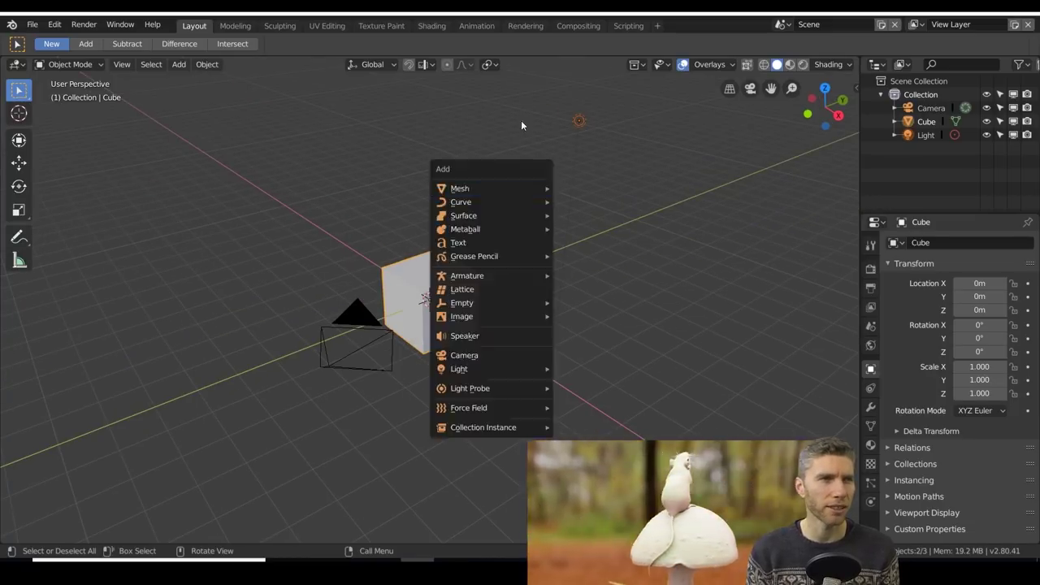
pyautogui.press('Escape')
pyautogui.moveTo(526, 245); pyautogui.dragTo(582, 221, button='middle')
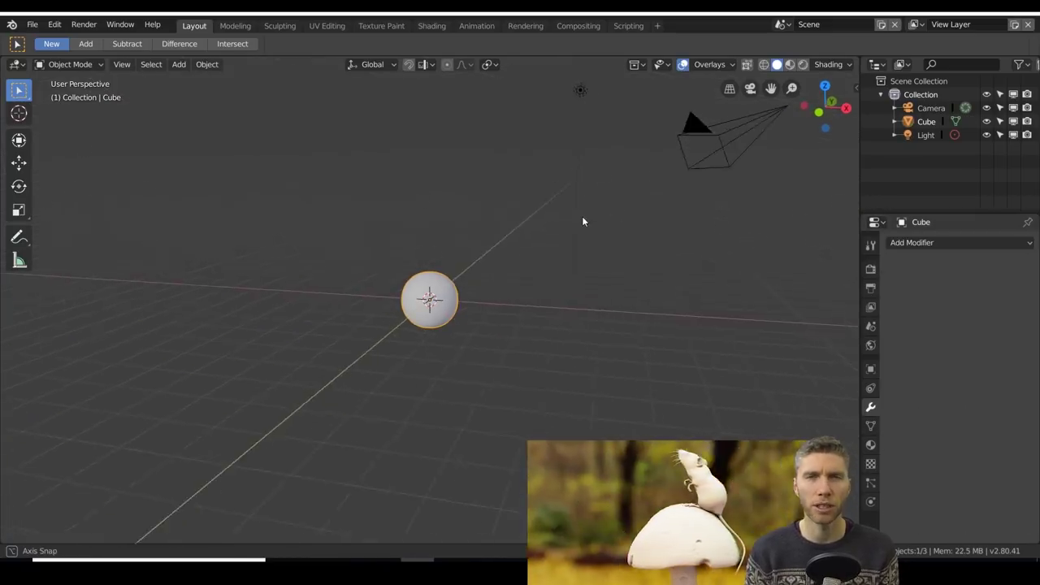
# - Enter the Sculpting workspace and set radial Z symmetry to 32
pyautogui.click(279, 25)
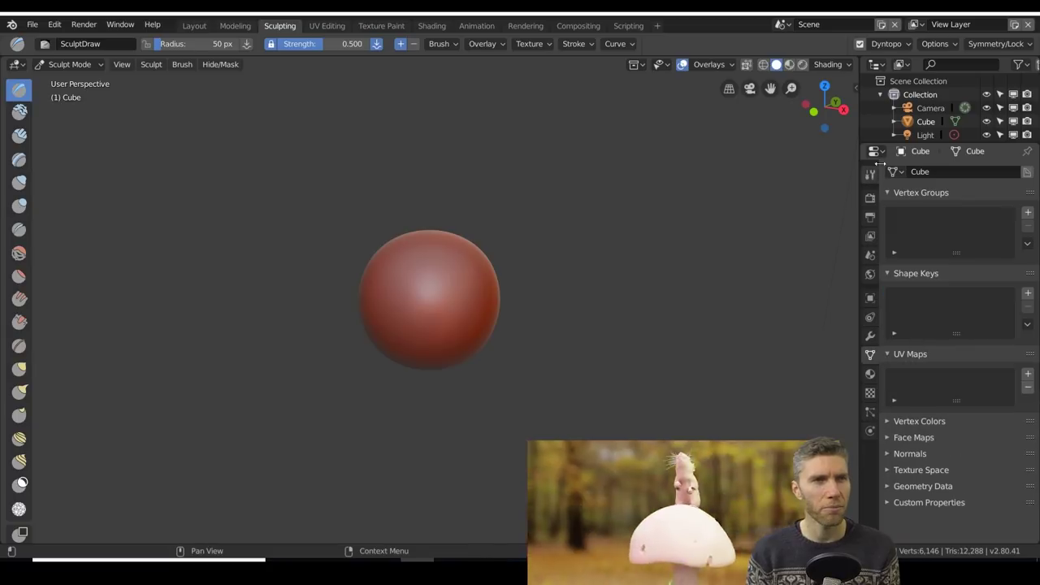
pyautogui.scroll(-1, 934, 454)
pyautogui.click(907, 520)
pyautogui.scroll(-3, 958, 519)
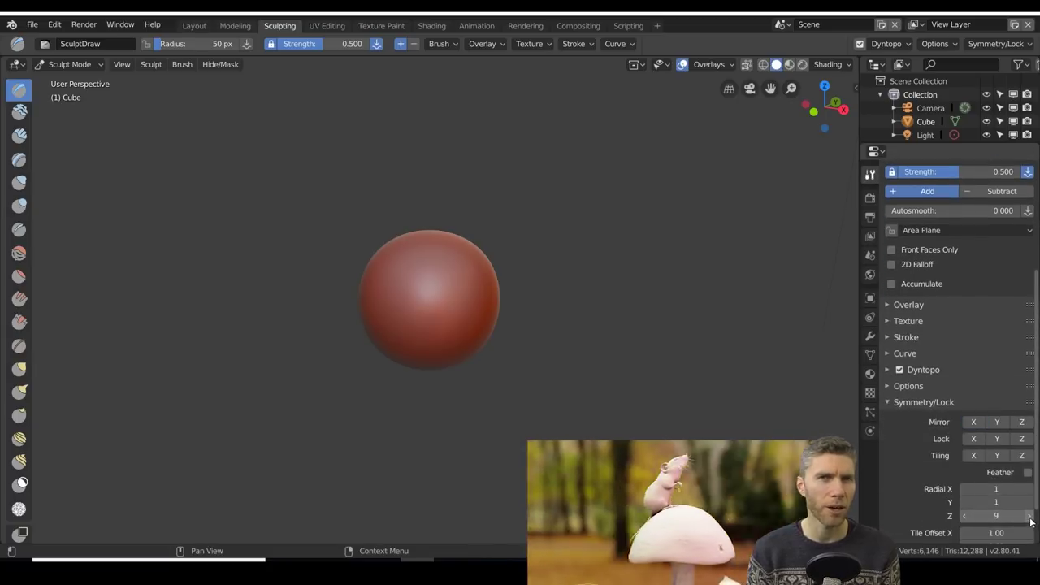
# - Choose the Snake Hook brush and turn on Dyntopo detail settings
pyautogui.press('k')
pyautogui.scroll(-2, 459, 335)
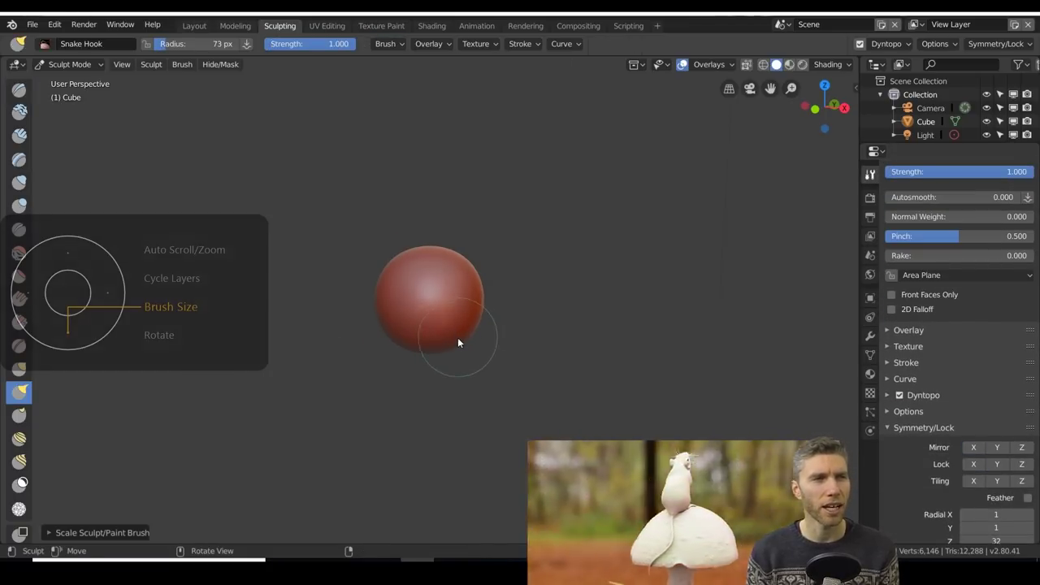
pyautogui.click(934, 395)
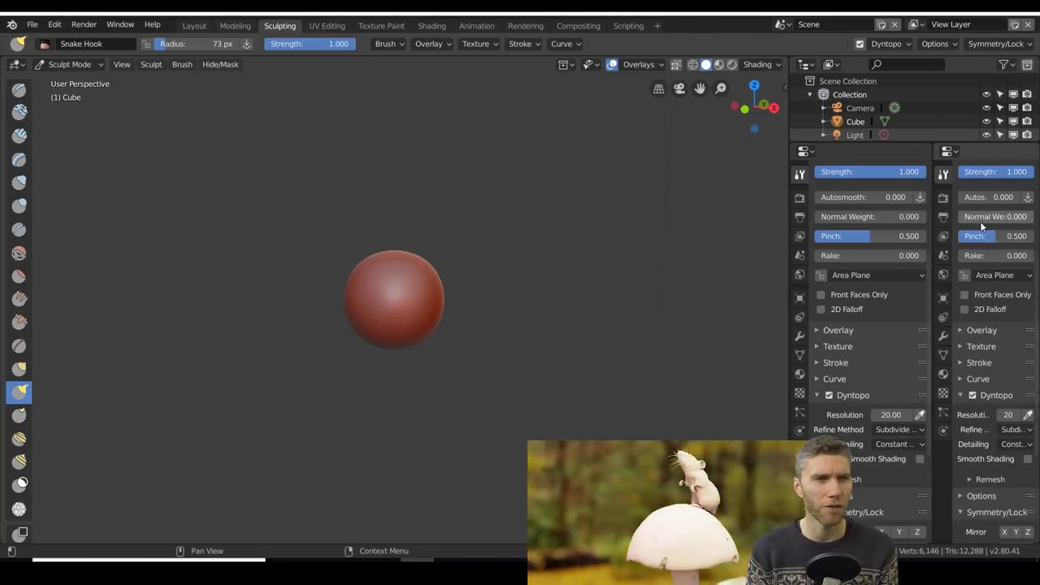
pyautogui.scroll(-5, 980, 221)
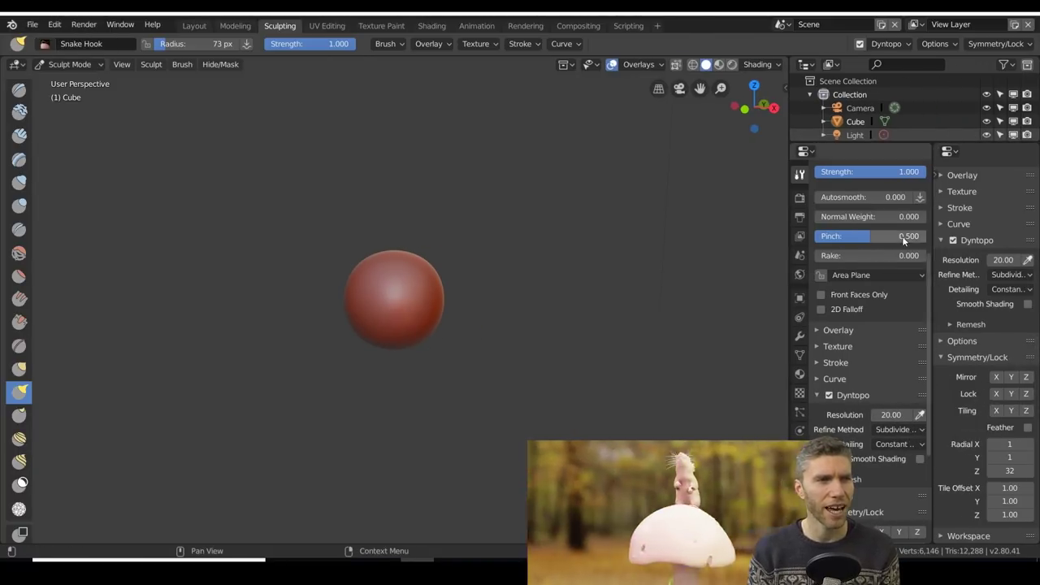
# - Pull out a taller stem and wider cap with a 150 px Snake Hook brush
pyautogui.scroll(5, 418, 331)
pyautogui.moveTo(422, 328); pyautogui.dragTo(445, 311)
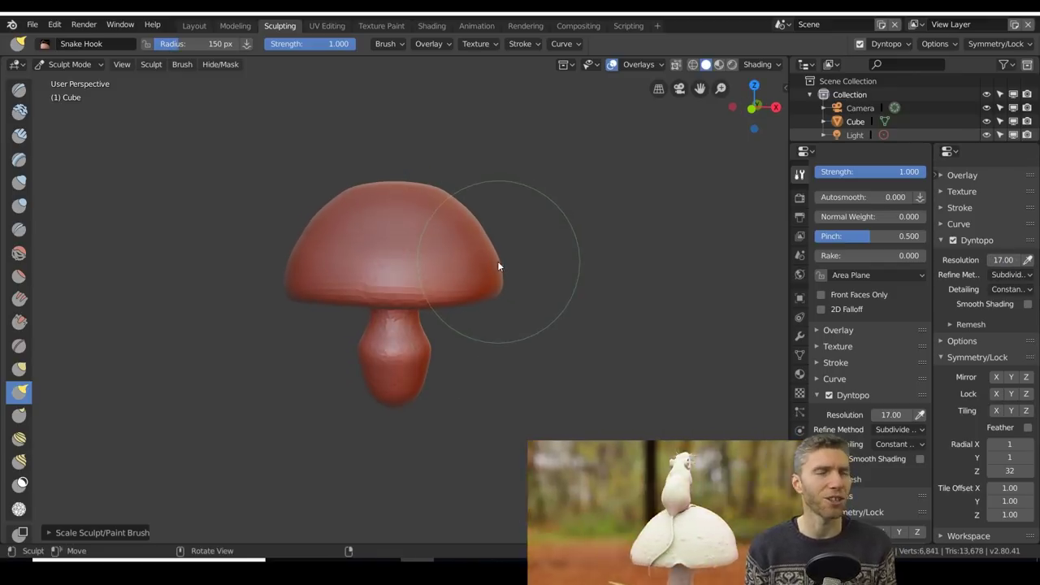
pyautogui.moveTo(455, 168)
pyautogui.keyDown('ctrl'); pyautogui.mouseDown(button='middle')
pyautogui.moveTo(479, 149)
pyautogui.moveTo(552, 310)
pyautogui.mouseUp(button='middle'); pyautogui.keyUp('ctrl')
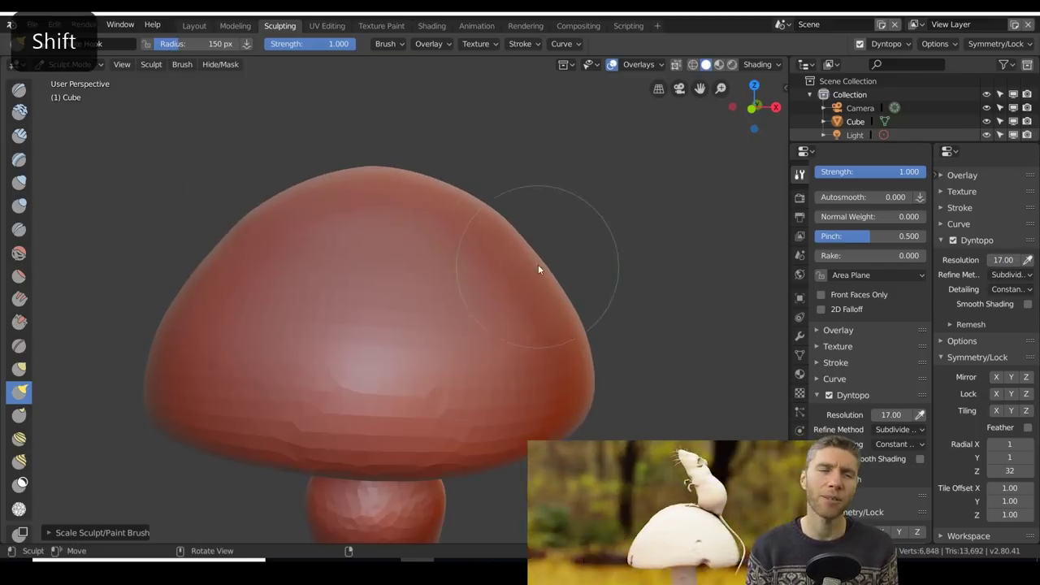
pyautogui.moveTo(538, 268); pyautogui.dragTo(624, 407, button='middle')
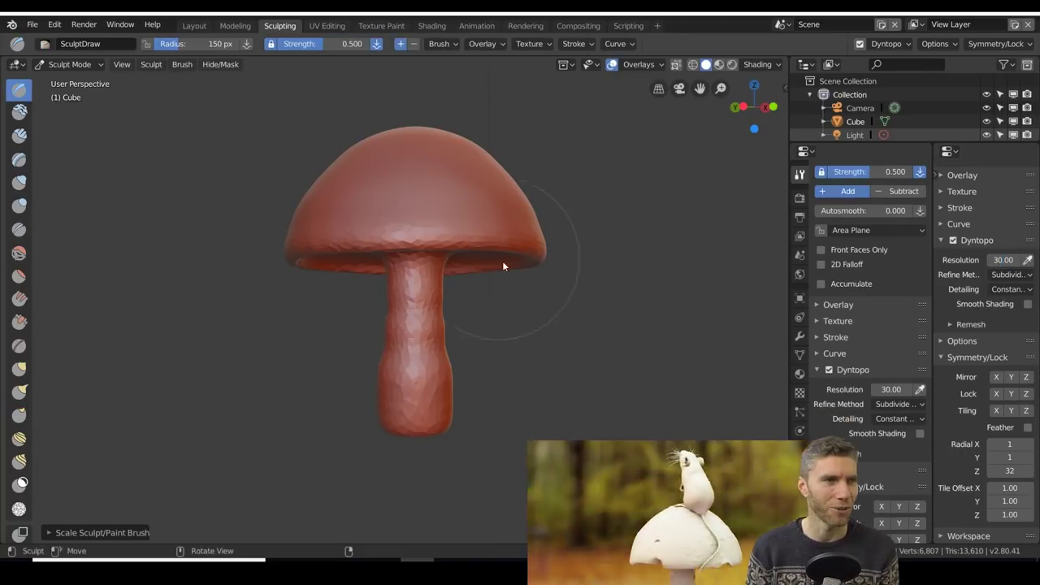
pyautogui.scroll(3, 455, 292)
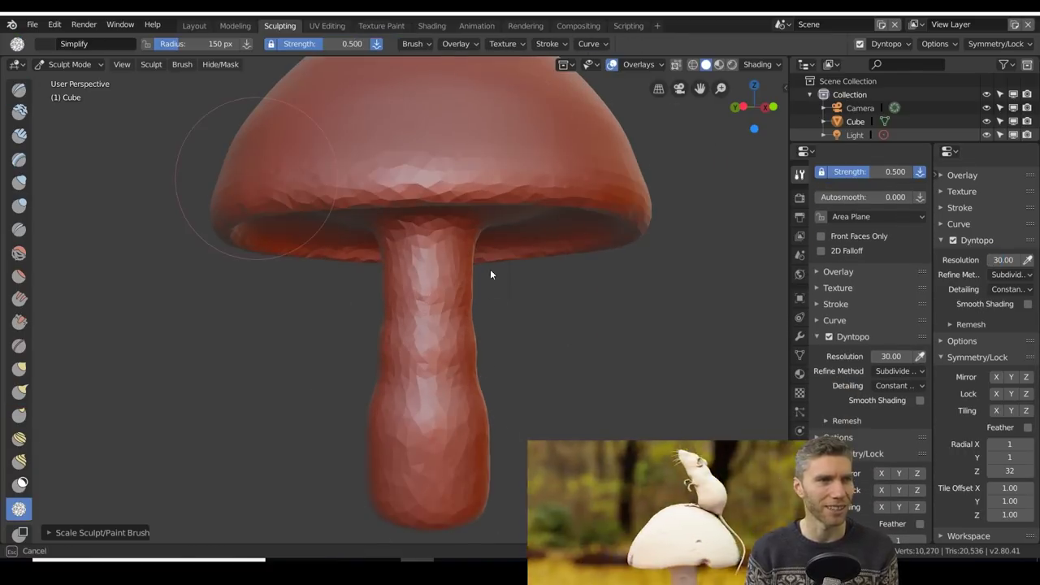
pyautogui.moveTo(490, 274); pyautogui.dragTo(523, 380, button='middle')
# - Score vertical grooves down the stem and gill lines with the Draw brush
pyautogui.click(20, 90)
pyautogui.scroll(4, 415, 270)
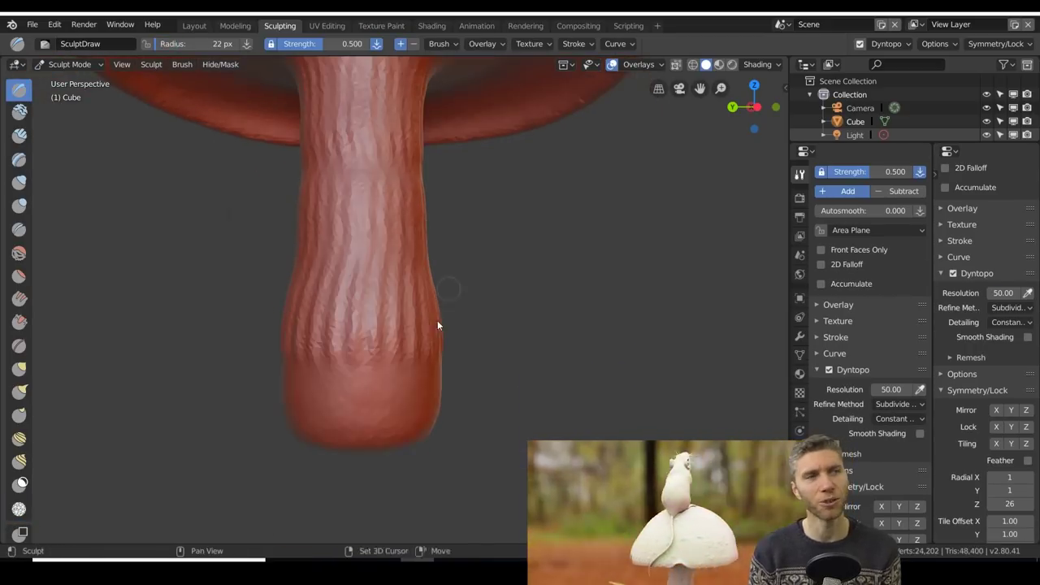
pyautogui.scroll(-5, 453, 278)
pyautogui.moveTo(439, 257); pyautogui.dragTo(398, 258, button='middle')
pyautogui.scroll(4, 407, 216)
pyautogui.scroll(-4, 496, 393)
pyautogui.scroll(4, 519, 193)
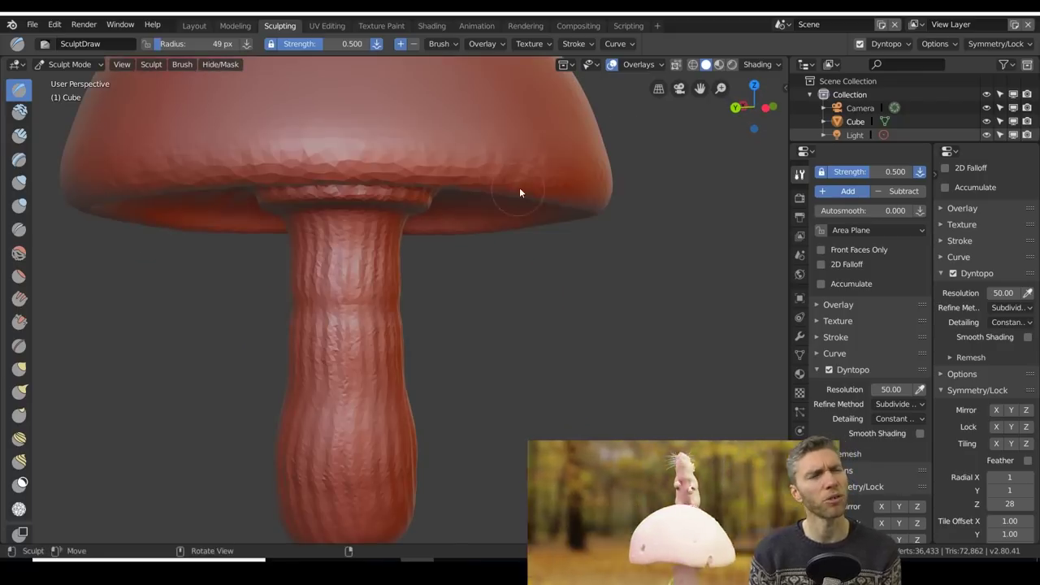
pyautogui.scroll(-5, 575, 390)
pyautogui.scroll(4, 471, 341)
pyautogui.scroll(-4, 510, 365)
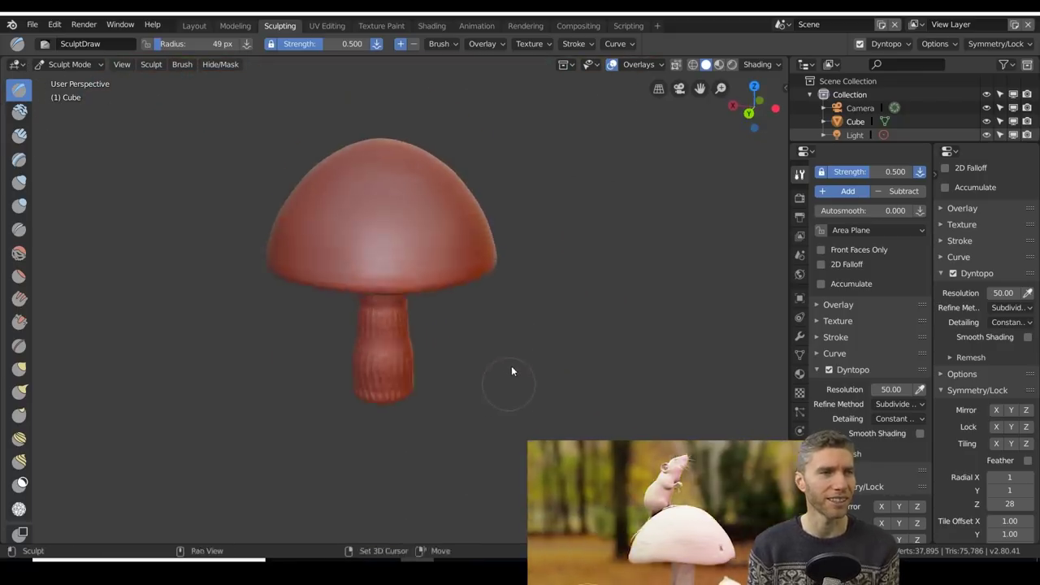
# - Save the project as delicate.blend in the delicate folder
pyautogui.click(32, 24)
pyautogui.click(59, 141)
pyautogui.write('de')
pyautogui.write('licate')
pyautogui.press('Return')
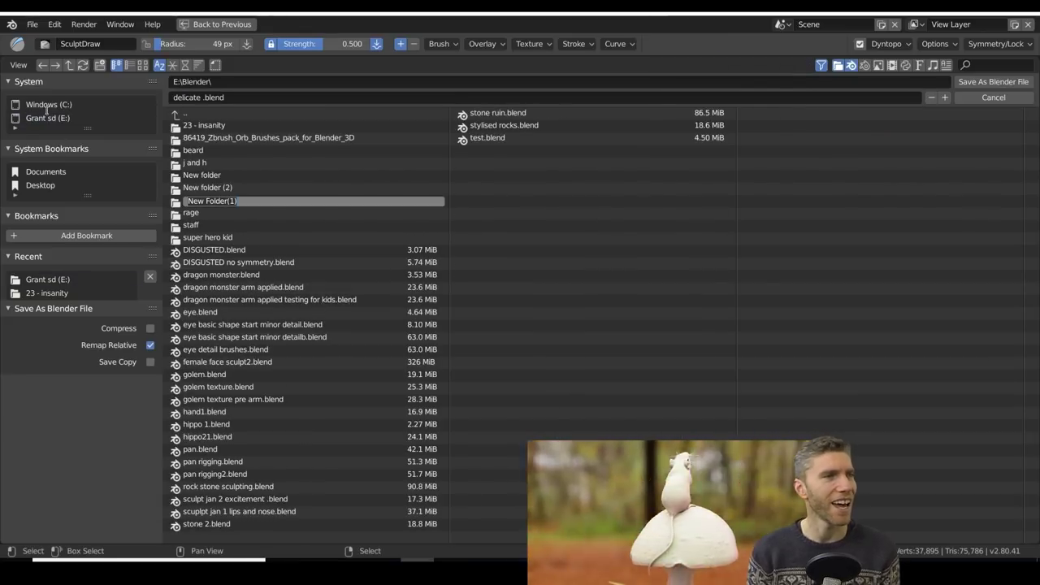
pyautogui.doubleClick(196, 162)
pyautogui.click(993, 81)
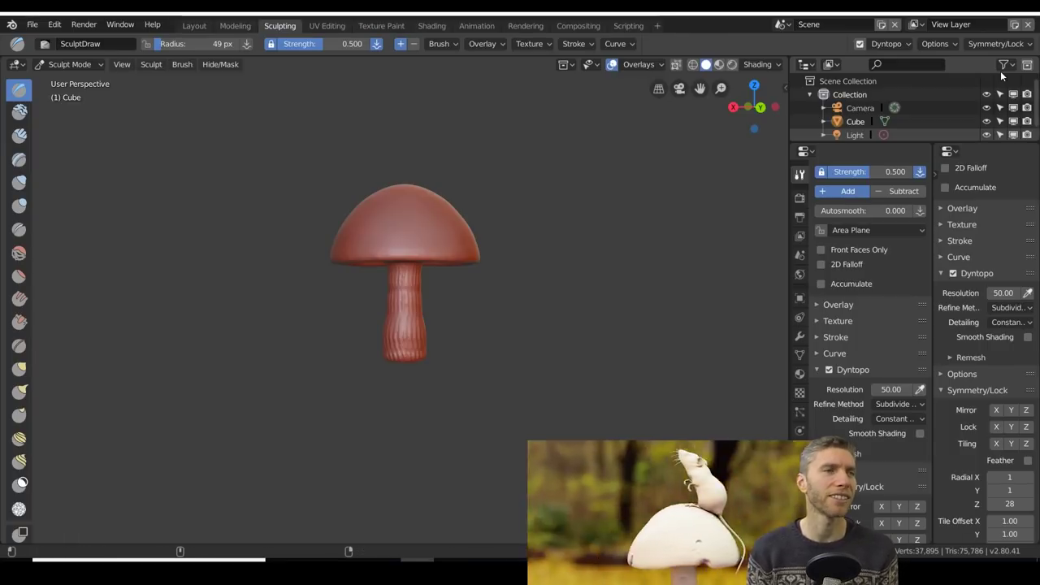
# - In Layout, add an Ico Sphere with more subdivisions, scale it to half, and move it above the cap
pyautogui.click(194, 25)
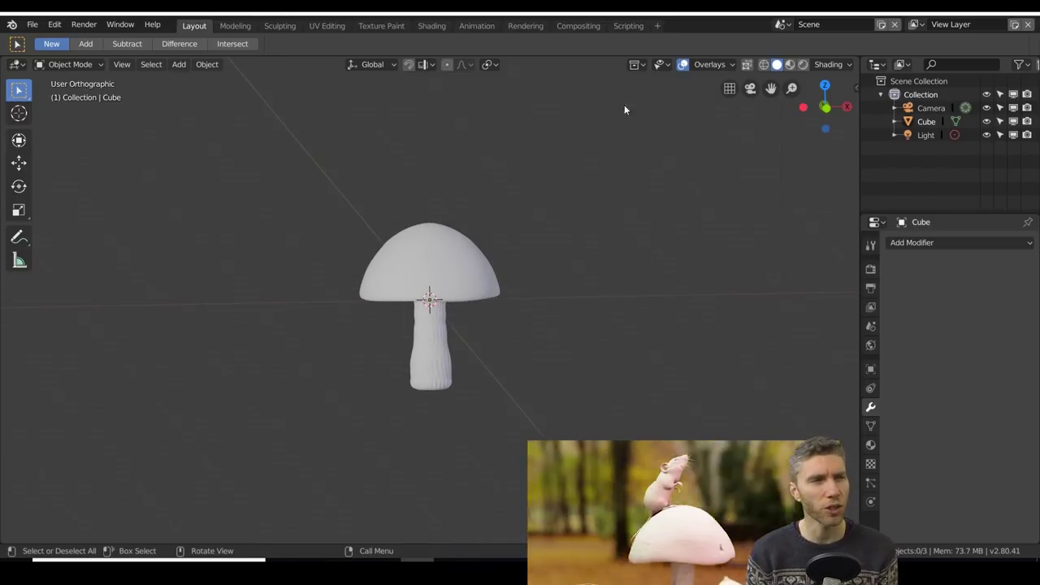
pyautogui.hotkey('shift', 'a')
pyautogui.click(520, 254)
pyautogui.click(69, 529)
pyautogui.moveTo(174, 399); pyautogui.dragTo(211, 399)
pyautogui.click(408, 334)
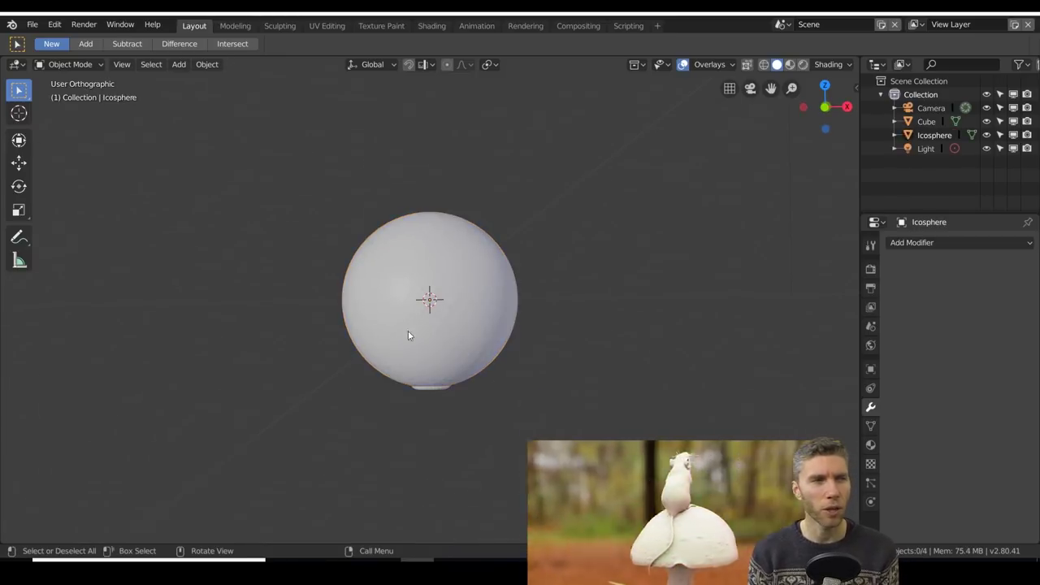
pyautogui.press('s')
pyautogui.click(418, 317)
pyautogui.press('g')
# - Return to the Sculpting workspace and show the active brush settings
pyautogui.click(280, 25)
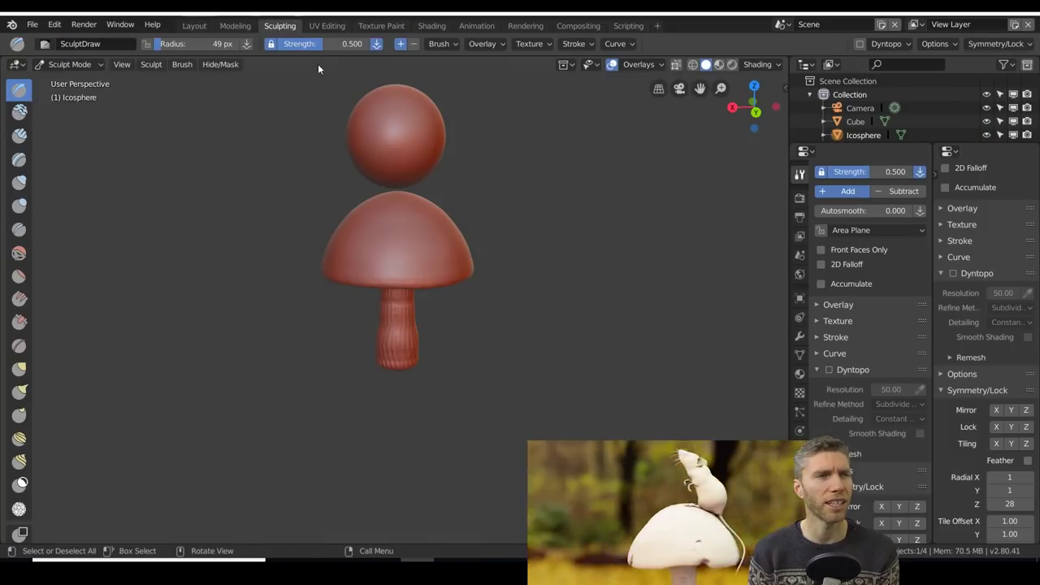
pyautogui.keyDown('ctrl'); pyautogui.scroll(-5, 804, 170); pyautogui.keyUp('ctrl')
pyautogui.click(804, 171)
pyautogui.scroll(2, 483, 239)
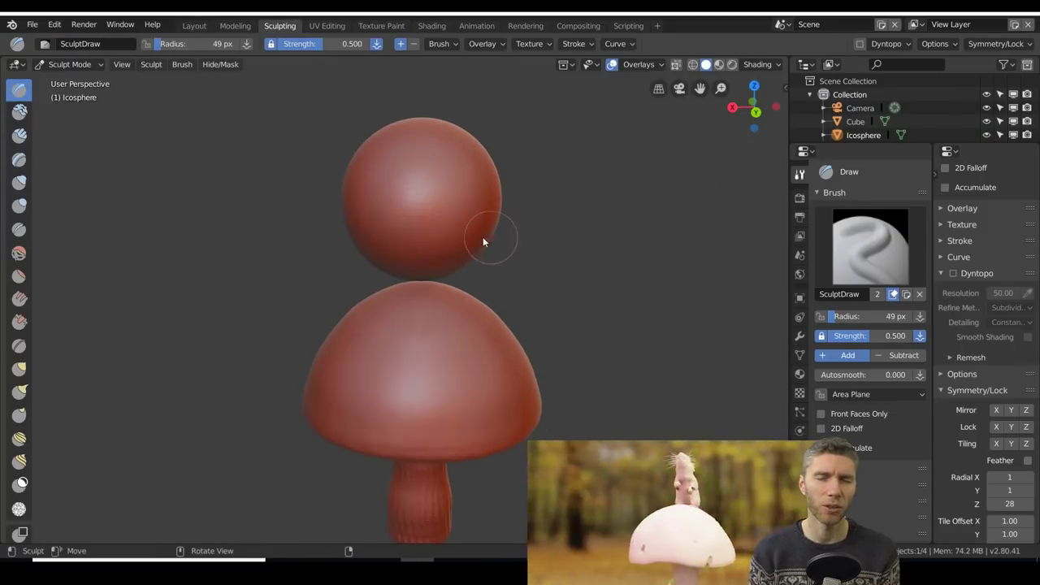
# - Select Snake Hook, lower Dyntopo resolution to 5, and undo stray blob strokes
pyautogui.press('k')
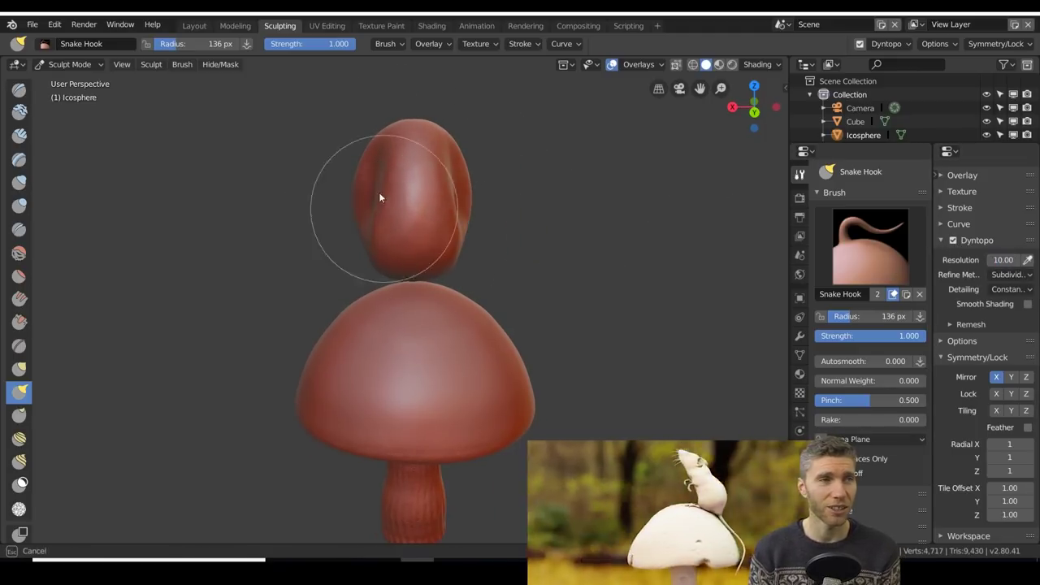
pyautogui.moveTo(379, 198); pyautogui.dragTo(520, 190, button='middle')
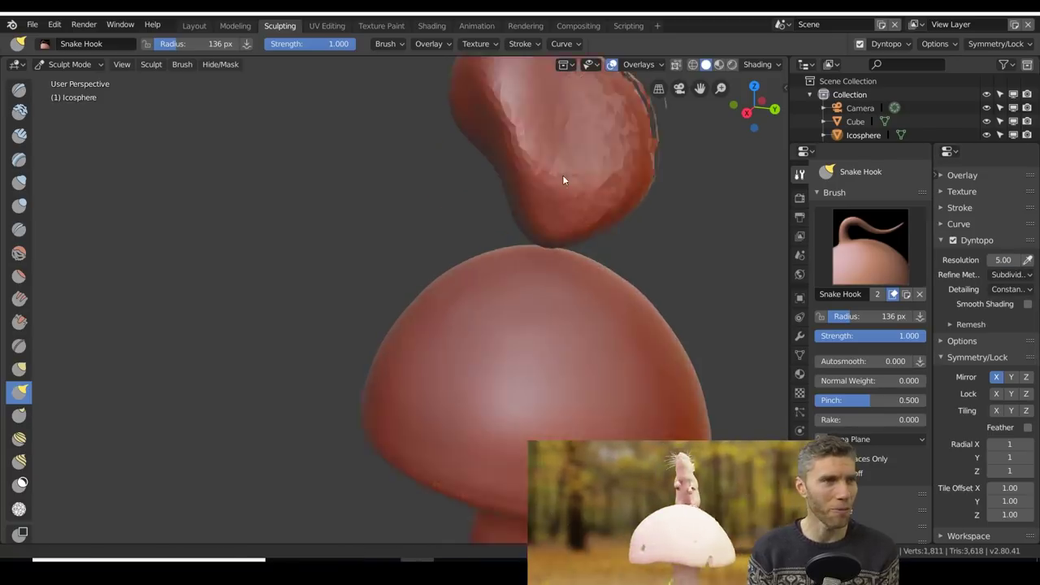
pyautogui.scroll(3, 562, 174)
pyautogui.moveTo(493, 270); pyautogui.dragTo(359, 233, button='middle')
pyautogui.scroll(-3, 446, 361)
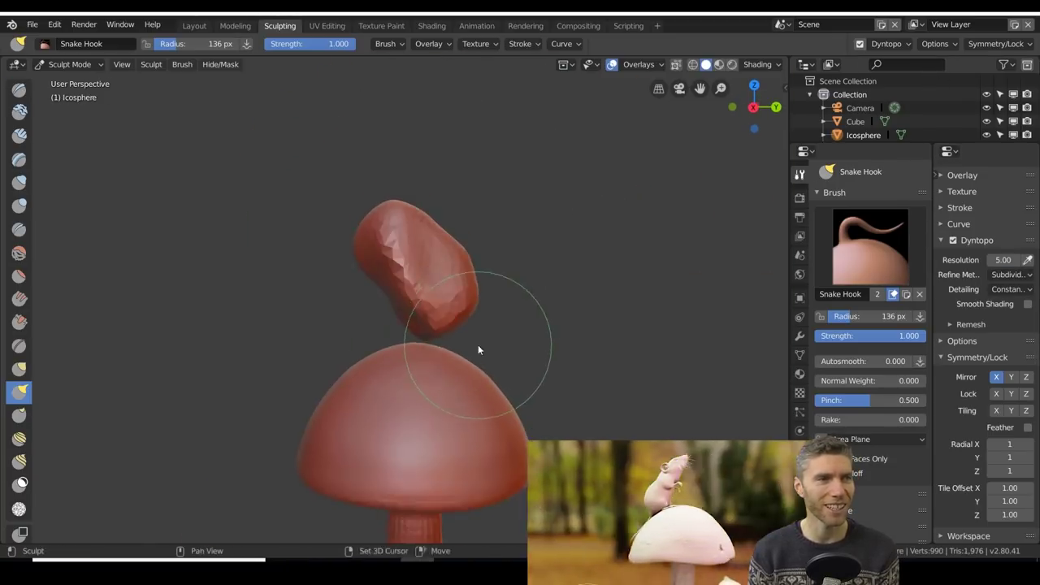
pyautogui.scroll(5, 479, 317)
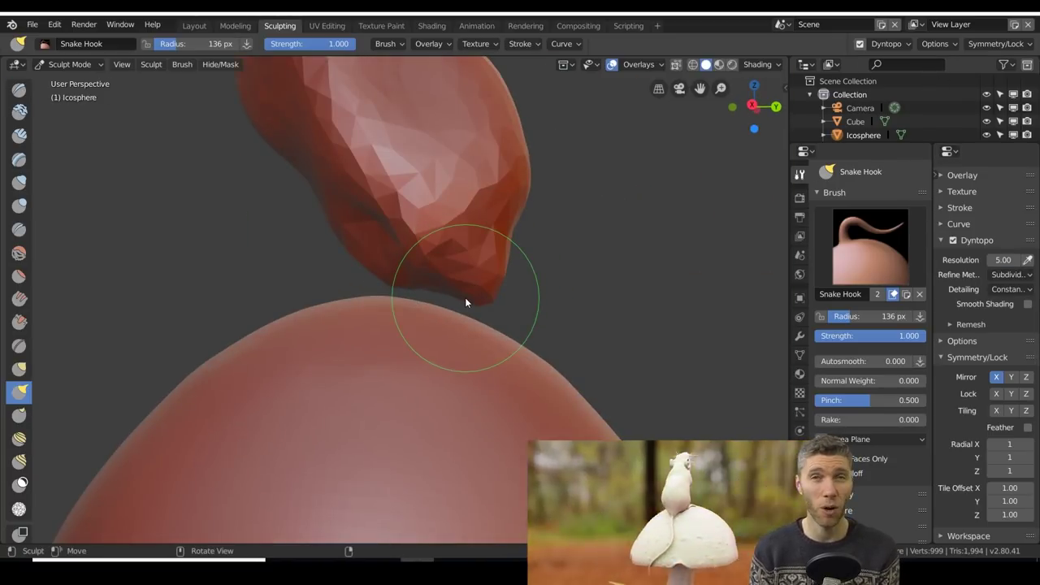
pyautogui.moveTo(466, 302)
pyautogui.mouseDown(button='middle')
pyautogui.moveTo(390, 292)
pyautogui.moveTo(481, 297)
pyautogui.mouseUp(button='middle')
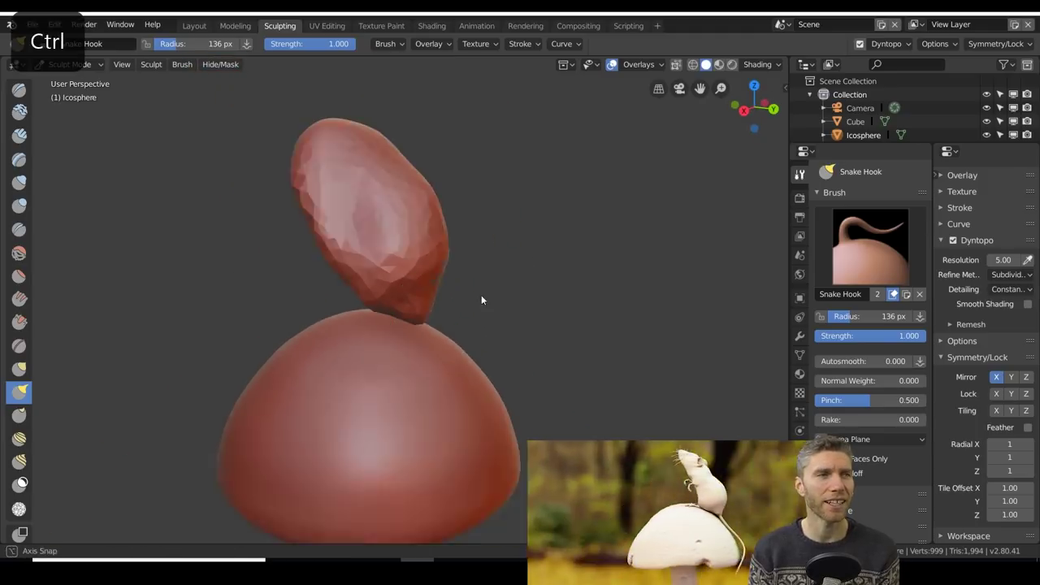
pyautogui.hotkey('ctrl', 'z')
pyautogui.keyDown('ctrl'); pyautogui.moveTo(375, 139); pyautogui.dragTo(404, 246, button='middle'); pyautogui.keyUp('ctrl')
pyautogui.scroll(4, 430, 264)
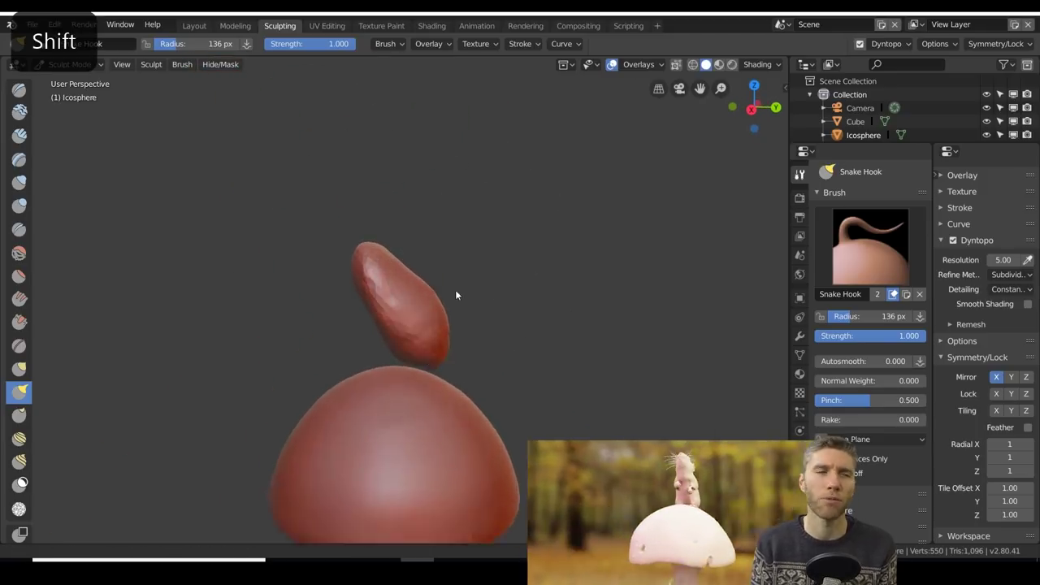
pyautogui.moveTo(325, 202); pyautogui.dragTo(376, 306, button='middle')
# - Pull the blob's tip up and left and reshape it into a body
pyautogui.moveTo(375, 301); pyautogui.dragTo(267, 191)
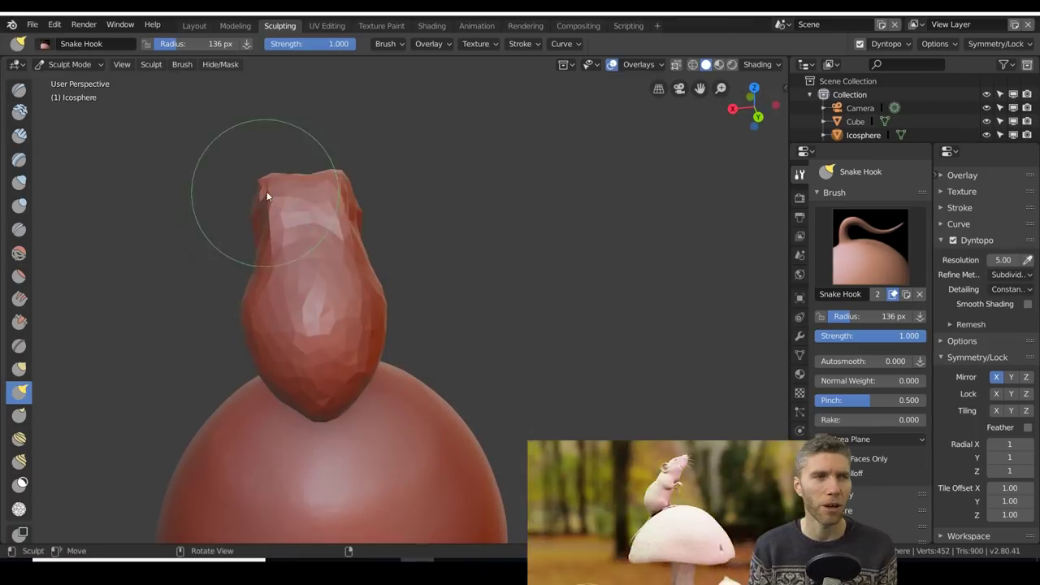
pyautogui.moveTo(266, 191); pyautogui.dragTo(341, 196, button='middle')
pyautogui.scroll(3, 409, 288)
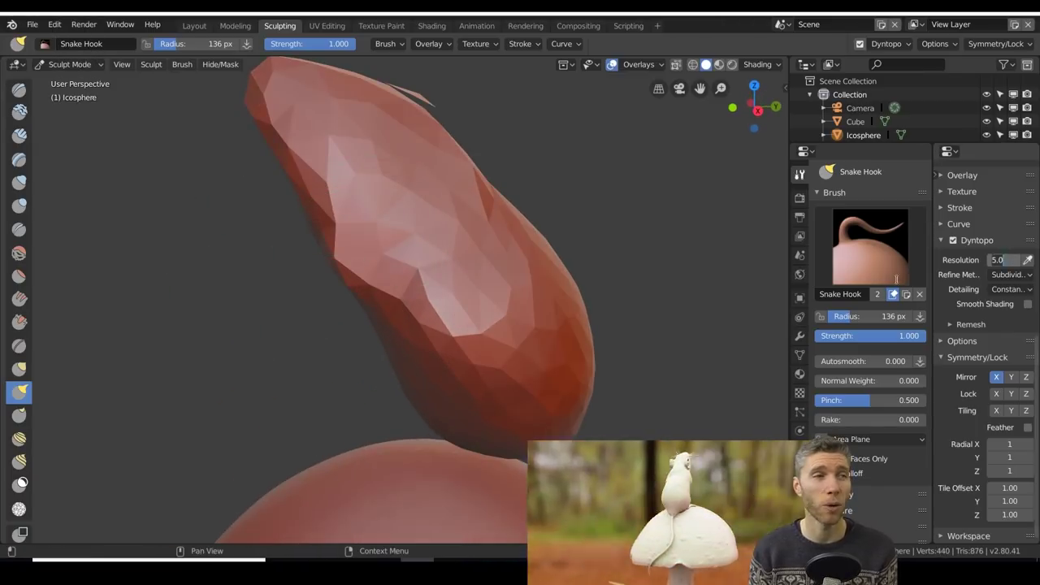
pyautogui.moveTo(476, 401)
pyautogui.keyDown('ctrl'); pyautogui.mouseDown(button='middle')
pyautogui.moveTo(446, 395)
pyautogui.moveTo(441, 365)
pyautogui.mouseUp(button='middle'); pyautogui.keyUp('ctrl')
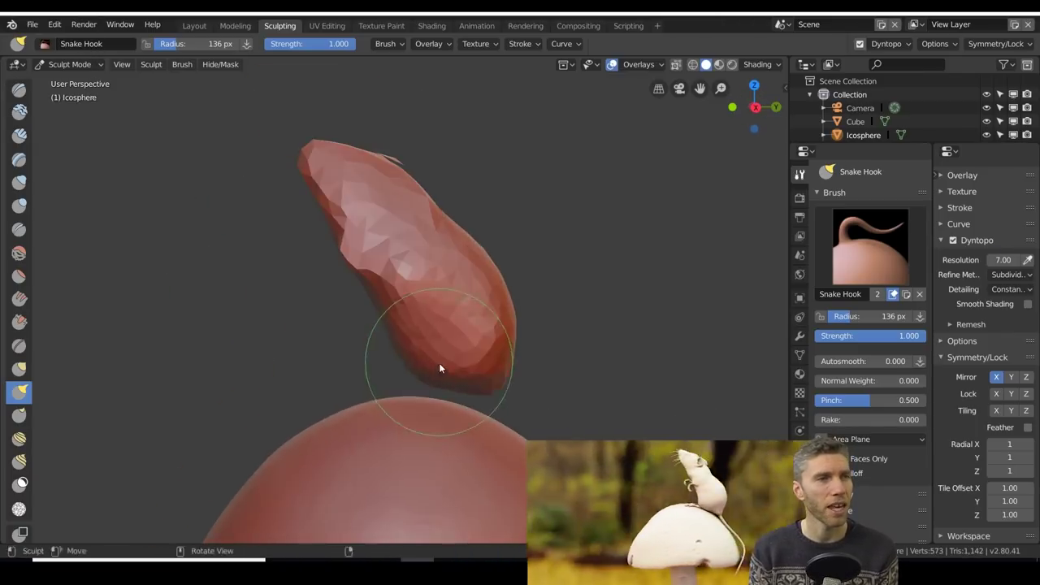
pyautogui.moveTo(441, 365); pyautogui.dragTo(541, 344)
pyautogui.moveTo(541, 343)
pyautogui.mouseDown(button='middle')
pyautogui.moveTo(462, 263)
pyautogui.moveTo(355, 191)
pyautogui.moveTo(470, 374)
pyautogui.moveTo(661, 379)
pyautogui.moveTo(540, 373)
pyautogui.mouseUp(button='middle')
pyautogui.keyDown('ctrl'); pyautogui.moveTo(499, 417); pyautogui.dragTo(506, 247, button='middle'); pyautogui.keyUp('ctrl')
# - Shrink the brush to 109 px and stretch the blob into a pointed mouse snout
pyautogui.press('f')
pyautogui.click(535, 307)
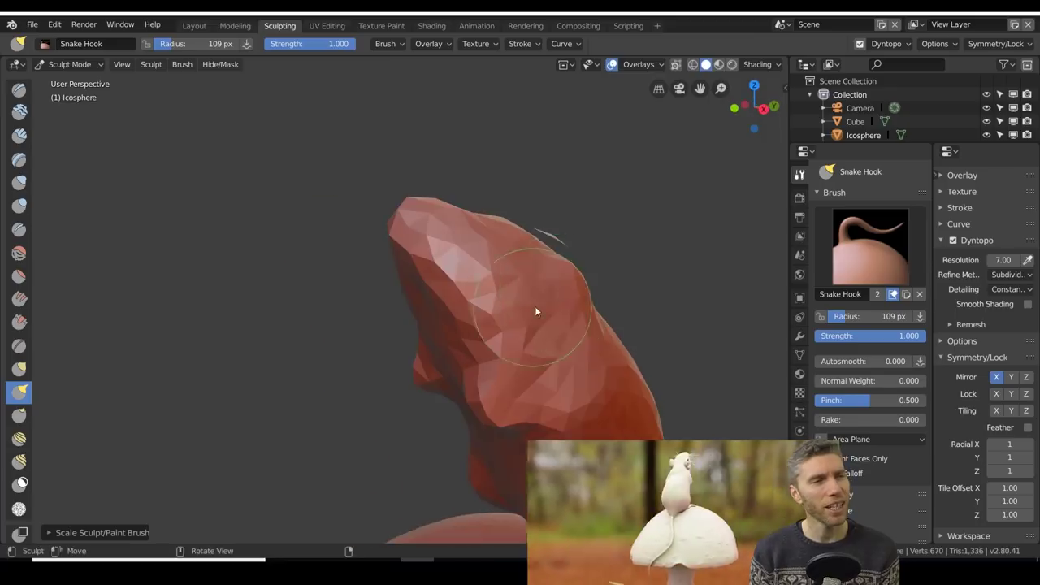
pyautogui.moveTo(535, 307); pyautogui.dragTo(517, 304)
pyautogui.moveTo(516, 305)
pyautogui.keyDown('ctrl'); pyautogui.mouseDown(button='middle')
pyautogui.moveTo(410, 358)
pyautogui.moveTo(517, 321)
pyautogui.moveTo(374, 349)
pyautogui.mouseUp(button='middle'); pyautogui.keyUp('ctrl')
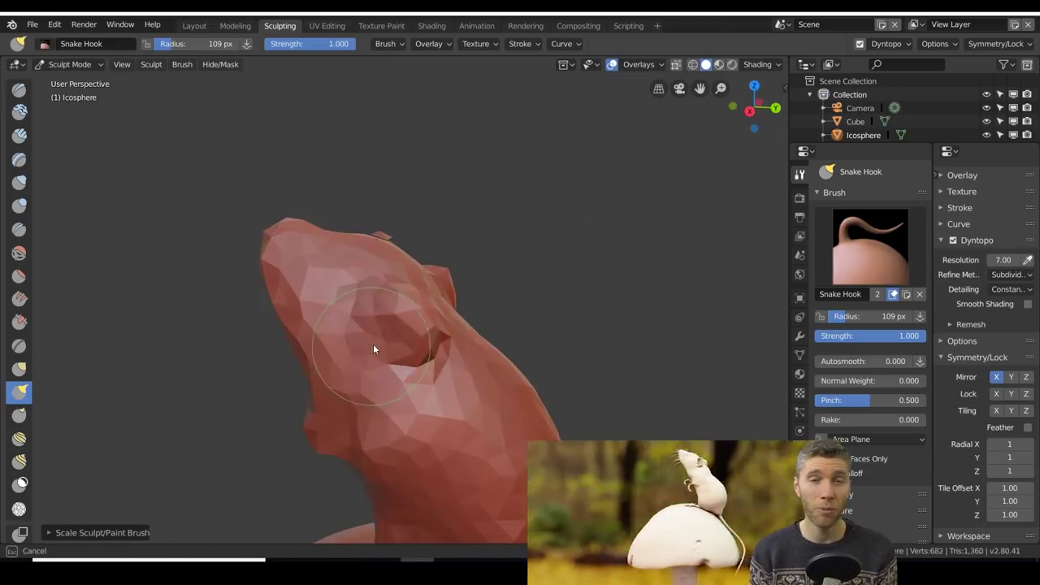
pyautogui.moveTo(374, 349); pyautogui.dragTo(476, 353)
pyautogui.keyDown('ctrl'); pyautogui.moveTo(476, 352); pyautogui.dragTo(503, 422, button='middle'); pyautogui.keyUp('ctrl')
pyautogui.moveTo(504, 422)
pyautogui.mouseDown(button='middle')
pyautogui.moveTo(535, 394)
pyautogui.moveTo(507, 338)
pyautogui.moveTo(541, 317)
pyautogui.moveTo(504, 365)
pyautogui.mouseUp(button='middle')
pyautogui.click(32, 24)
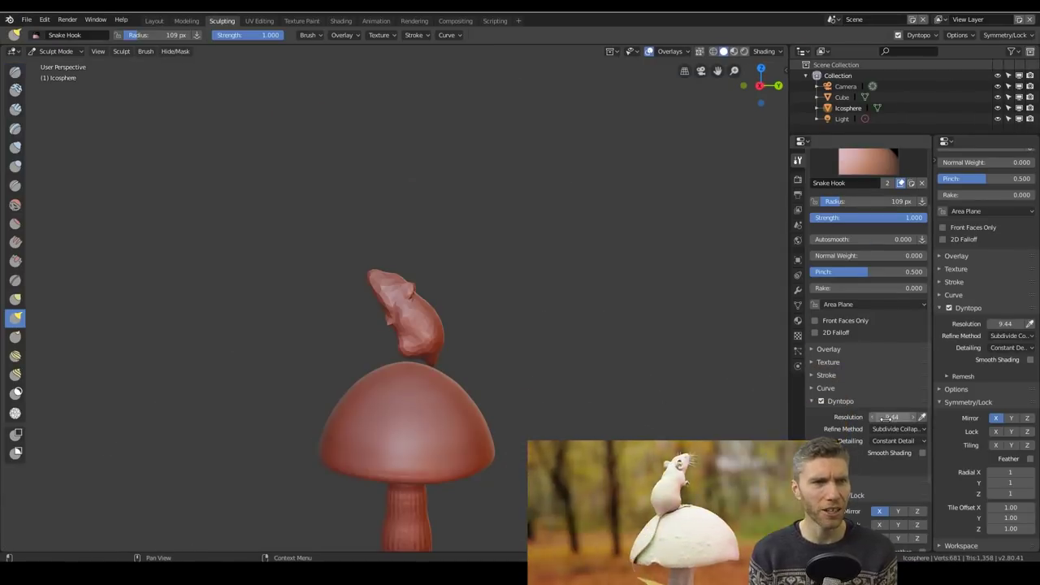
# - Raise Dyntopo resolution to 16.24 and switch to the Draw brush on the mouse's head
pyautogui.moveTo(892, 417); pyautogui.dragTo(903, 416)
pyautogui.scroll(4, 501, 268)
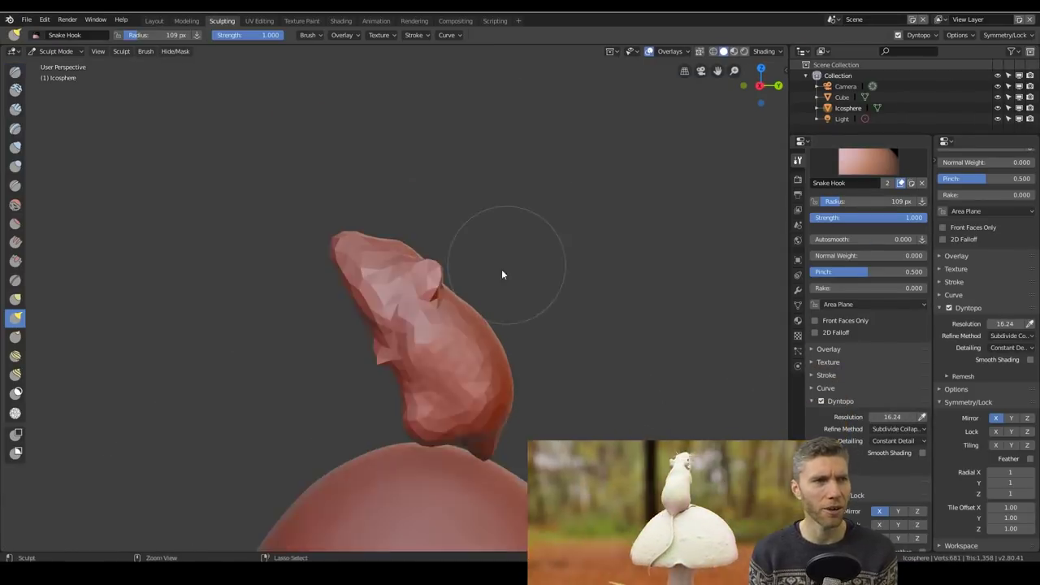
pyautogui.moveTo(501, 268); pyautogui.dragTo(455, 243, button='middle')
pyautogui.click(15, 71)
pyautogui.moveTo(271, 223); pyautogui.dragTo(409, 332, button='middle')
# - Sculpt a deep cupped hollow into the mouse's ear bump
pyautogui.moveTo(410, 333); pyautogui.dragTo(410, 376)
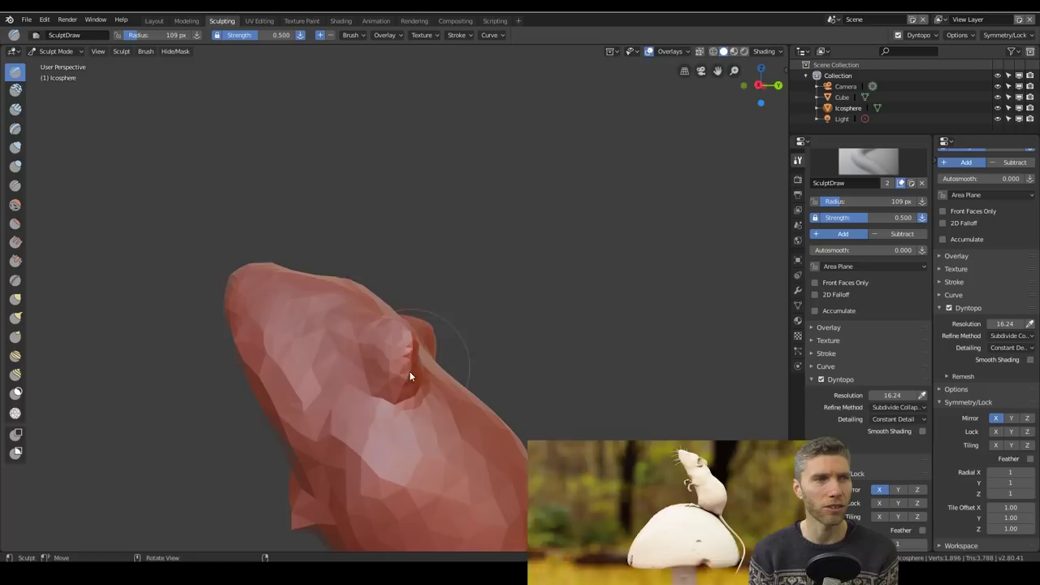
pyautogui.moveTo(386, 322); pyautogui.dragTo(398, 381)
pyautogui.moveTo(398, 382)
pyautogui.mouseDown(button='middle')
pyautogui.moveTo(494, 376)
pyautogui.moveTo(467, 325)
pyautogui.mouseUp(button='middle')
pyautogui.moveTo(467, 325)
pyautogui.mouseDown()
pyautogui.moveTo(472, 357)
pyautogui.moveTo(455, 317)
pyautogui.mouseUp()
pyautogui.moveTo(455, 317); pyautogui.dragTo(497, 316, button='middle')
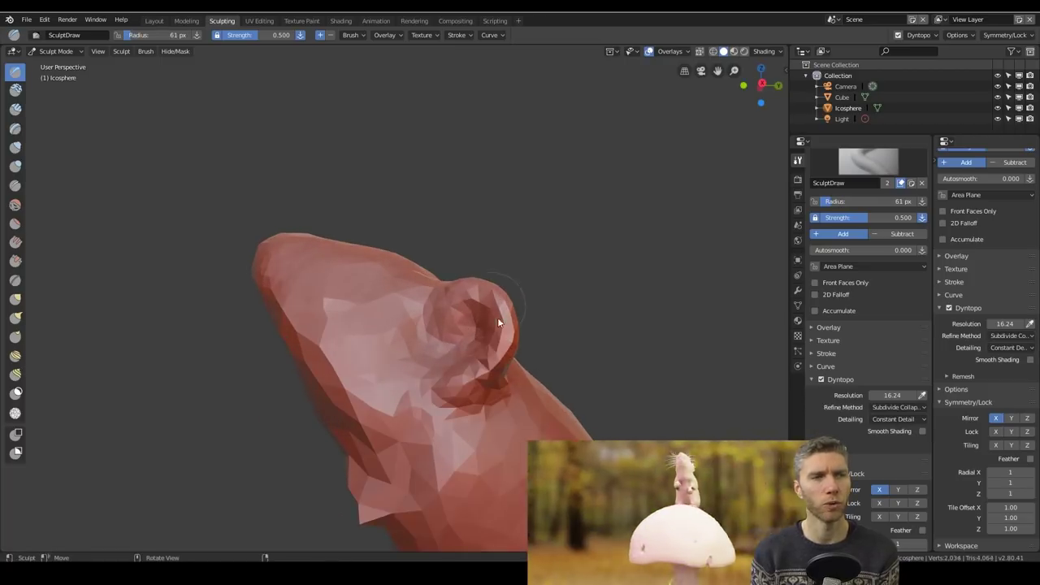
pyautogui.moveTo(497, 317); pyautogui.dragTo(442, 317)
pyautogui.moveTo(442, 317)
pyautogui.mouseDown(button='middle')
pyautogui.moveTo(476, 342)
pyautogui.moveTo(495, 317)
pyautogui.mouseUp(button='middle')
# - Press a small dent into the body and isolate the mouse in Local view
pyautogui.moveTo(494, 318); pyautogui.dragTo(476, 325)
pyautogui.moveTo(476, 325)
pyautogui.mouseDown(button='middle')
pyautogui.moveTo(409, 273)
pyautogui.moveTo(417, 358)
pyautogui.moveTo(414, 333)
pyautogui.mouseUp(button='middle')
pyautogui.moveTo(414, 333); pyautogui.dragTo(416, 352)
pyautogui.moveTo(379, 342)
pyautogui.mouseDown(button='middle')
pyautogui.moveTo(514, 306)
pyautogui.moveTo(434, 365)
pyautogui.moveTo(489, 292)
pyautogui.moveTo(492, 379)
pyautogui.moveTo(476, 348)
pyautogui.moveTo(498, 332)
pyautogui.moveTo(457, 357)
pyautogui.moveTo(448, 332)
pyautogui.moveTo(389, 429)
pyautogui.moveTo(431, 394)
pyautogui.moveTo(419, 281)
pyautogui.moveTo(450, 349)
pyautogui.moveTo(507, 250)
pyautogui.moveTo(421, 224)
pyautogui.mouseUp(button='middle')
pyautogui.press('KP_Divide')
# - Switch to a larger Snake Hook brush and exit Local view
pyautogui.press('k')
pyautogui.press('f')
pyautogui.click(491, 237)
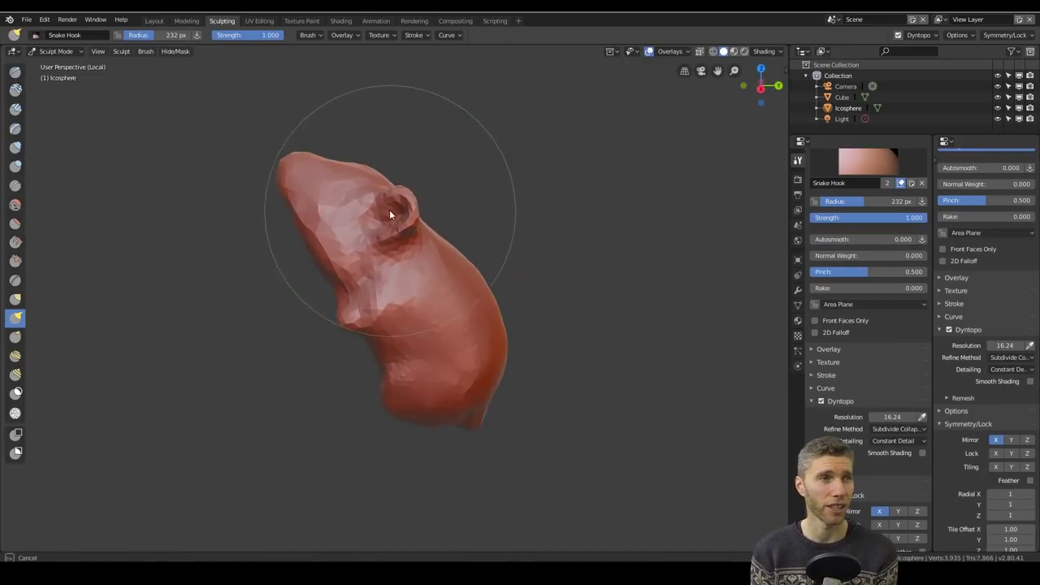
pyautogui.scroll(3, 328, 264)
pyautogui.moveTo(536, 312)
pyautogui.mouseDown(button='middle')
pyautogui.moveTo(482, 193)
pyautogui.moveTo(575, 358)
pyautogui.moveTo(536, 225)
pyautogui.moveTo(529, 373)
pyautogui.moveTo(536, 248)
pyautogui.moveTo(515, 418)
pyautogui.moveTo(483, 263)
pyautogui.mouseUp(button='middle')
pyautogui.press('KP_Divide')
# - Face the mouse from the front and pull the ear outward with a 235 px Snake Hook
pyautogui.scroll(4, 459, 317)
pyautogui.moveTo(459, 317); pyautogui.dragTo(479, 207, button='middle')
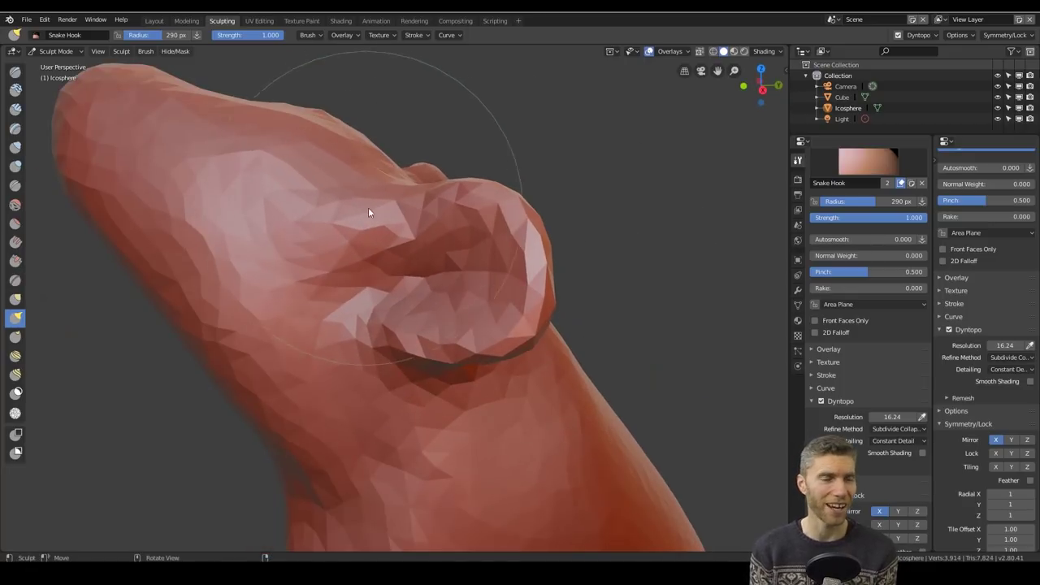
pyautogui.moveTo(368, 212)
pyautogui.mouseDown(button='middle')
pyautogui.moveTo(480, 267)
pyautogui.moveTo(404, 304)
pyautogui.moveTo(484, 297)
pyautogui.moveTo(494, 309)
pyautogui.moveTo(379, 251)
pyautogui.moveTo(462, 279)
pyautogui.moveTo(476, 462)
pyautogui.moveTo(459, 320)
pyautogui.moveTo(471, 278)
pyautogui.moveTo(415, 187)
pyautogui.mouseUp(button='middle')
pyautogui.press('x')
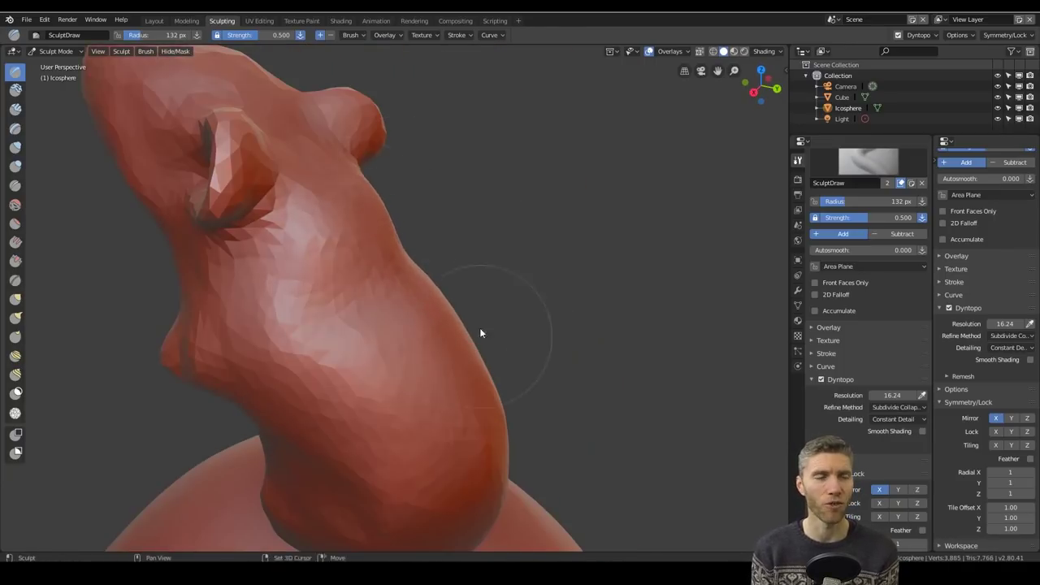
pyautogui.moveTo(479, 333)
pyautogui.mouseDown(button='middle')
pyautogui.moveTo(418, 336)
pyautogui.moveTo(365, 357)
pyautogui.mouseUp(button='middle')
pyautogui.press('k')
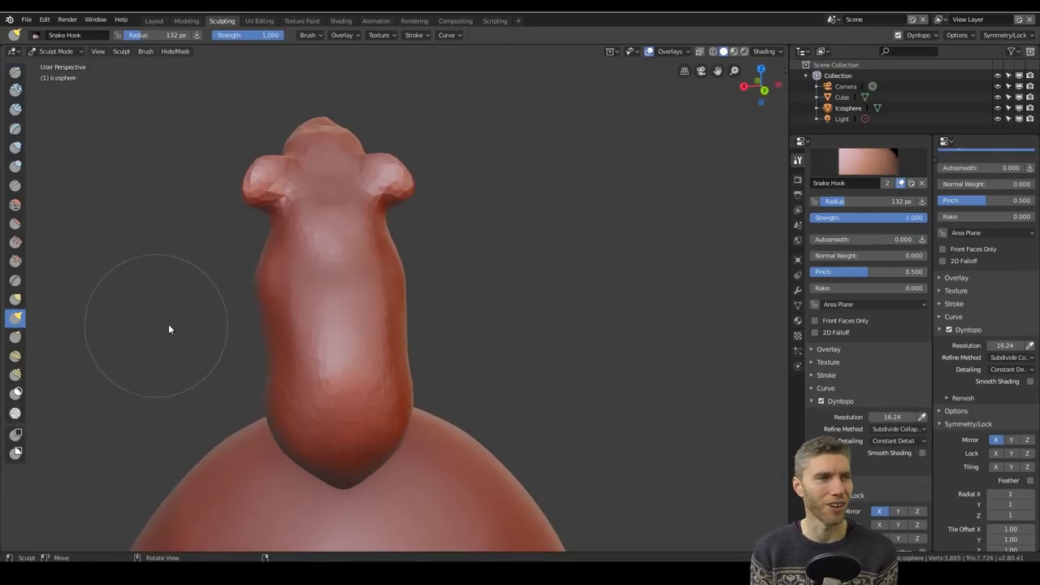
pyautogui.moveTo(168, 323); pyautogui.dragTo(364, 255, button='middle')
pyautogui.press('f')
pyautogui.click(261, 209)
pyautogui.scroll(3, 261, 209)
pyautogui.moveTo(261, 208)
pyautogui.mouseDown(button='middle')
pyautogui.moveTo(473, 225)
pyautogui.moveTo(504, 187)
pyautogui.moveTo(237, 151)
pyautogui.moveTo(442, 270)
pyautogui.moveTo(445, 285)
pyautogui.moveTo(379, 277)
pyautogui.mouseUp(button='middle')
# - Shape the body with a 160 px Draw brush, alternating with Snake Hook
pyautogui.press('x')
pyautogui.moveTo(296, 208)
pyautogui.mouseDown(button='middle')
pyautogui.moveTo(494, 273)
pyautogui.moveTo(471, 274)
pyautogui.moveTo(457, 246)
pyautogui.moveTo(498, 240)
pyautogui.moveTo(352, 271)
pyautogui.moveTo(395, 320)
pyautogui.moveTo(459, 230)
pyautogui.moveTo(390, 292)
pyautogui.moveTo(460, 343)
pyautogui.moveTo(418, 263)
pyautogui.moveTo(534, 315)
pyautogui.mouseUp(button='middle')
pyautogui.press('k')
pyautogui.scroll(4, 417, 262)
pyautogui.press('x')
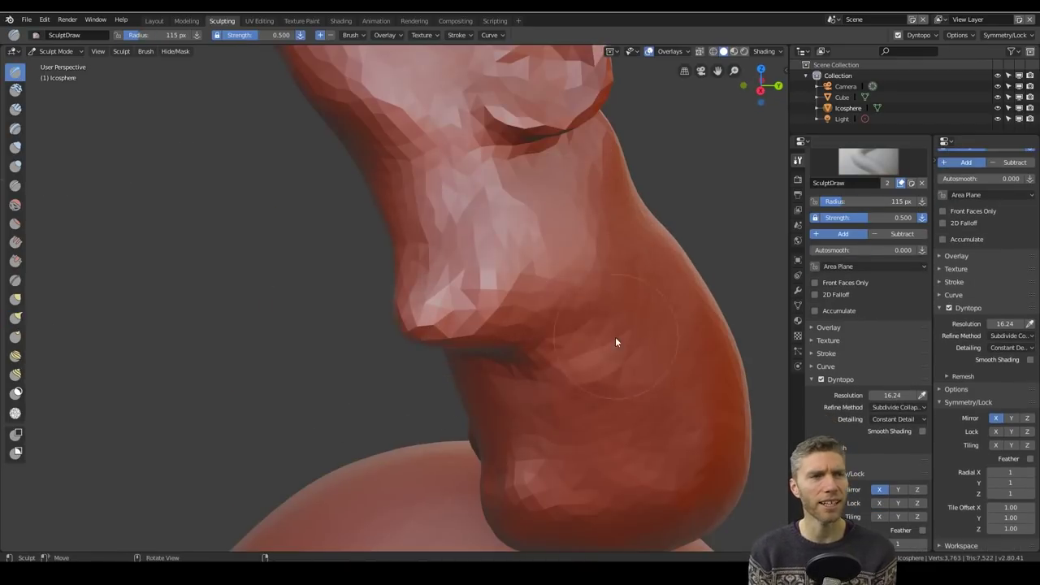
pyautogui.scroll(-4, 615, 336)
pyautogui.moveTo(615, 336)
pyautogui.mouseDown(button='middle')
pyautogui.moveTo(461, 379)
pyautogui.moveTo(402, 354)
pyautogui.moveTo(432, 339)
pyautogui.moveTo(420, 306)
pyautogui.mouseUp(button='middle')
pyautogui.scroll(4, 431, 339)
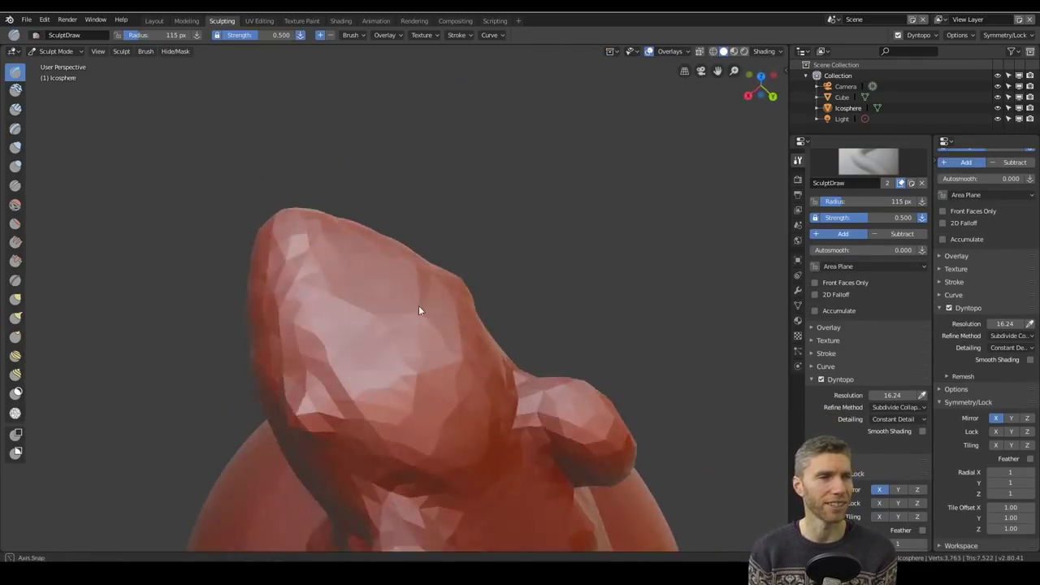
# - Pull out the front paws with Snake Hook while checking the head from several angles
pyautogui.press('k')
pyautogui.scroll(-4, 515, 341)
pyautogui.moveTo(515, 341); pyautogui.dragTo(615, 331, button='middle')
pyautogui.scroll(5, 417, 380)
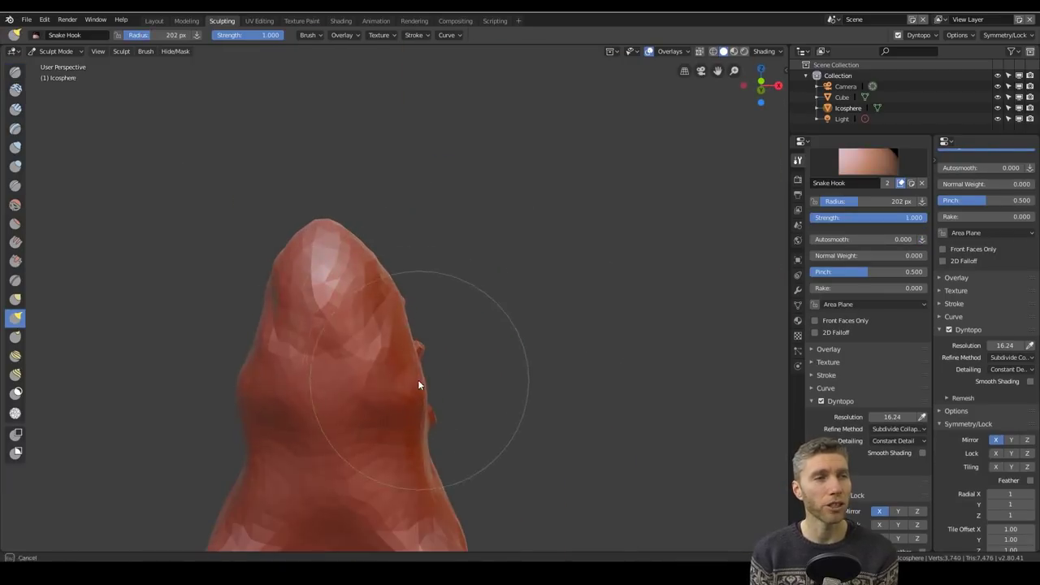
pyautogui.scroll(-5, 418, 379)
pyautogui.moveTo(418, 380); pyautogui.dragTo(556, 339, button='middle')
pyautogui.scroll(5, 412, 325)
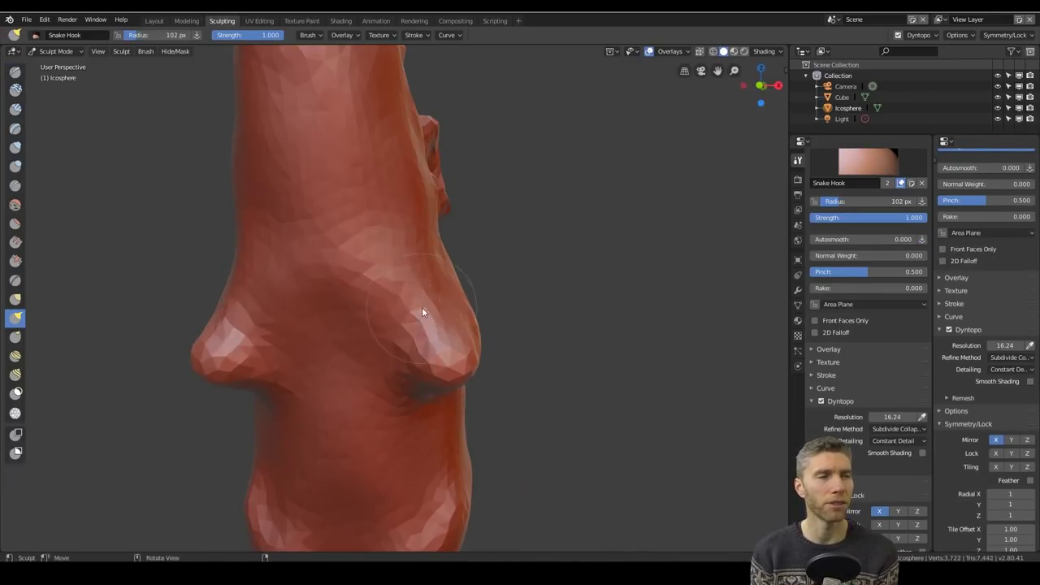
pyautogui.moveTo(421, 312); pyautogui.dragTo(388, 300, button='middle')
pyautogui.scroll(-5, 465, 342)
# - Add a new cube mesh in the Layout workspace to build the skeleton
pyautogui.hotkey('ctrl', 'pageup')
pyautogui.hotkey('ctrl', 'pageup')
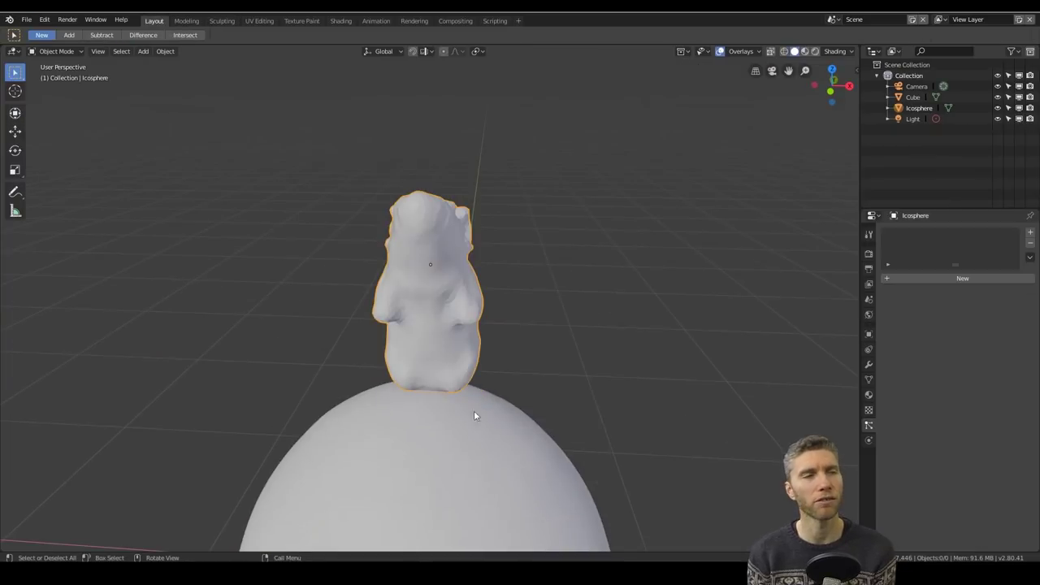
pyautogui.hotkey('shift', 'a')
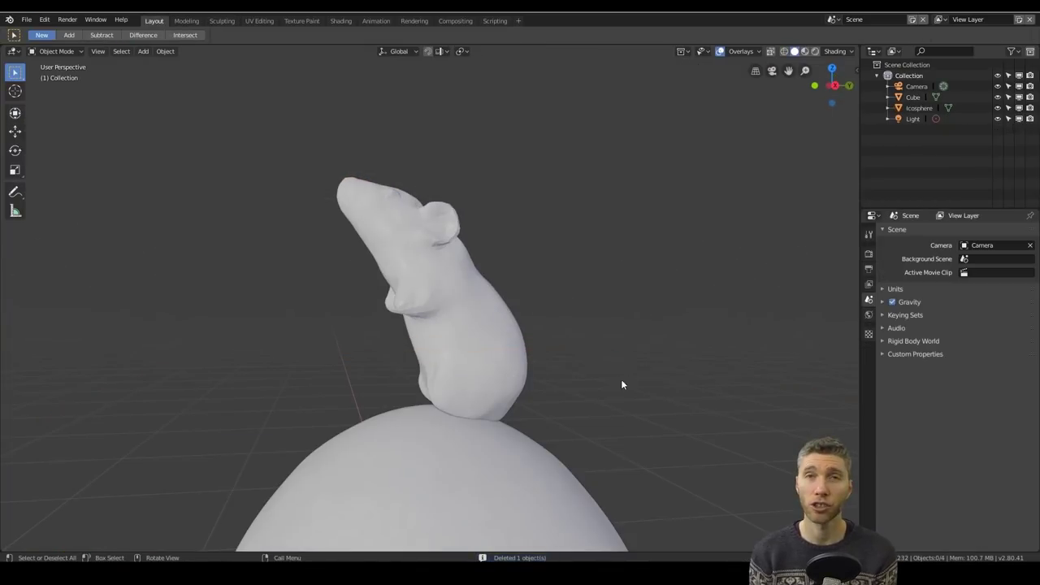
pyautogui.hotkey('shift', 'a')
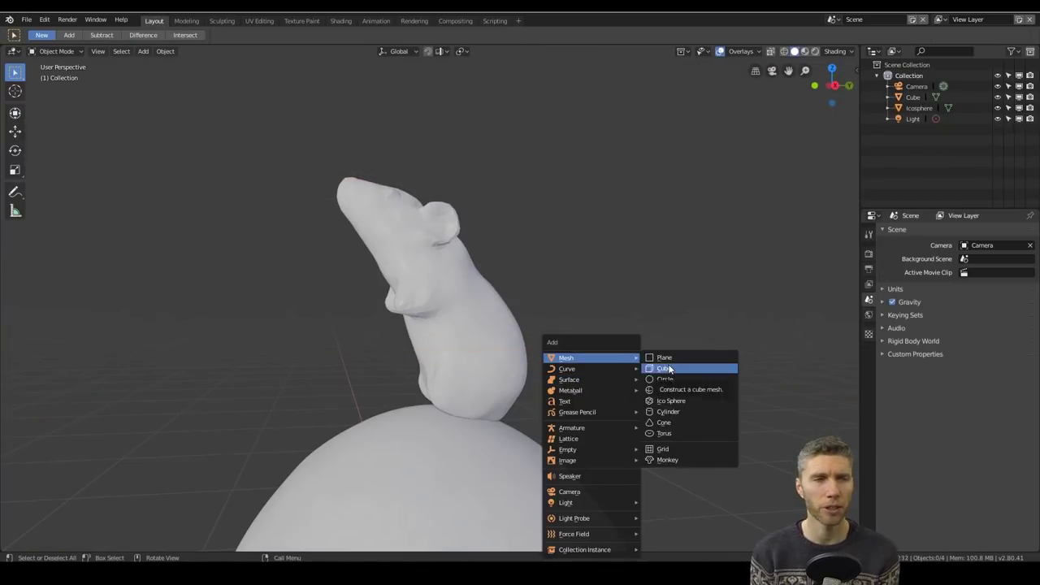
pyautogui.click(665, 368)
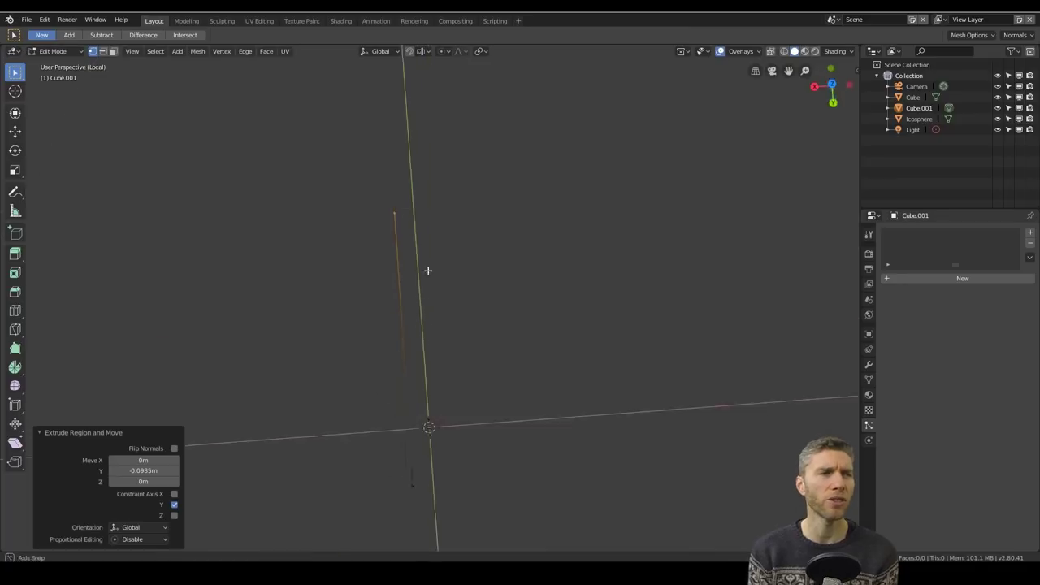
# - Position the branch joint vertices and subdivide the finger-tip edges
pyautogui.moveTo(290, 88); pyautogui.dragTo(479, 225)
pyautogui.click(392, 255)
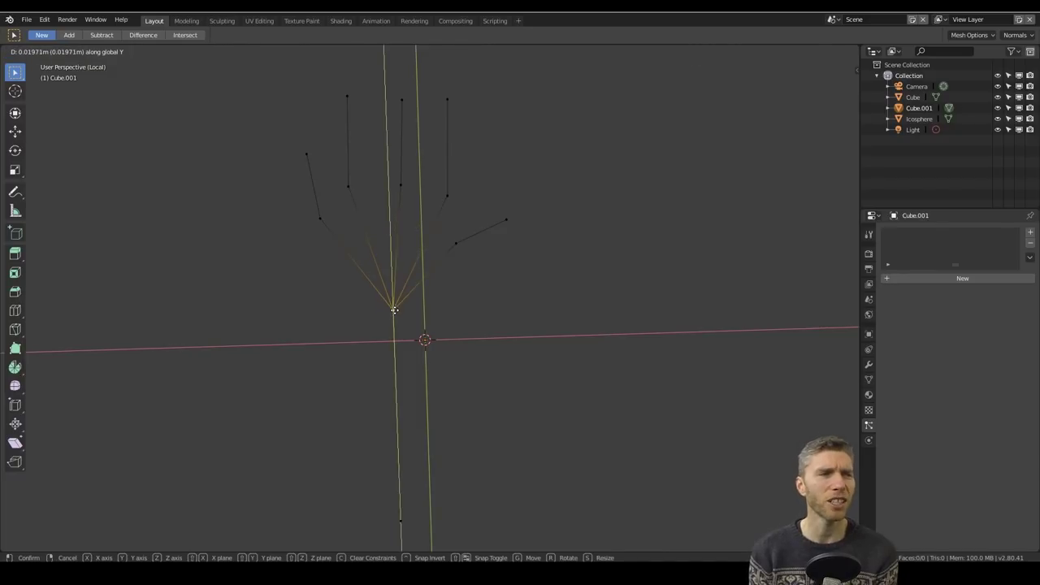
pyautogui.click(394, 310)
pyautogui.moveTo(267, 89); pyautogui.dragTo(495, 220)
pyautogui.rightClick(398, 200)
pyautogui.click(398, 199)
# - Move a skeleton vertex straight up along Z to shape the hand
pyautogui.moveTo(398, 200); pyautogui.dragTo(562, 248, button='middle')
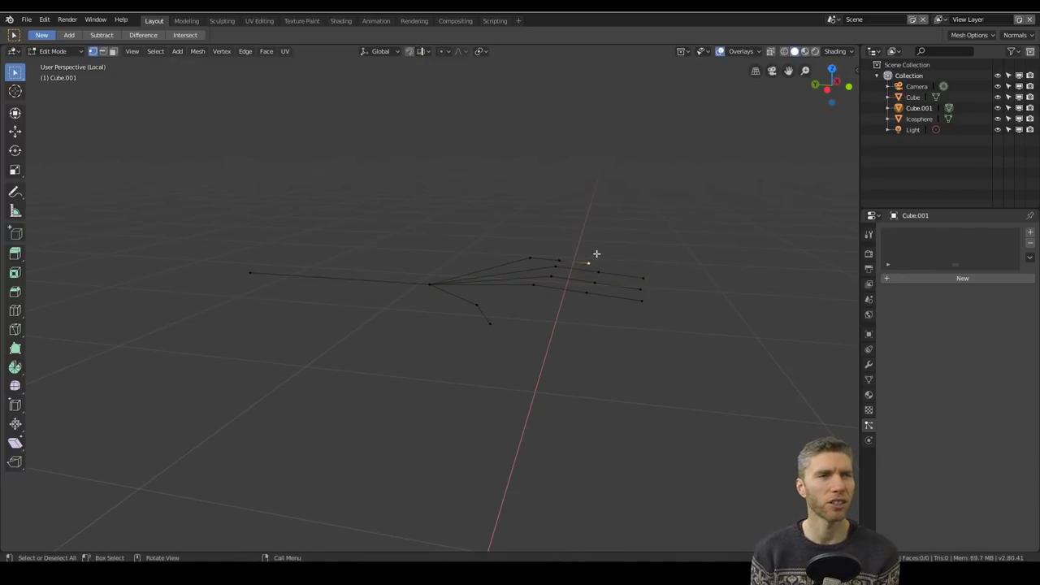
pyautogui.rightClick(651, 270)
pyautogui.moveTo(651, 270); pyautogui.dragTo(545, 301, button='middle')
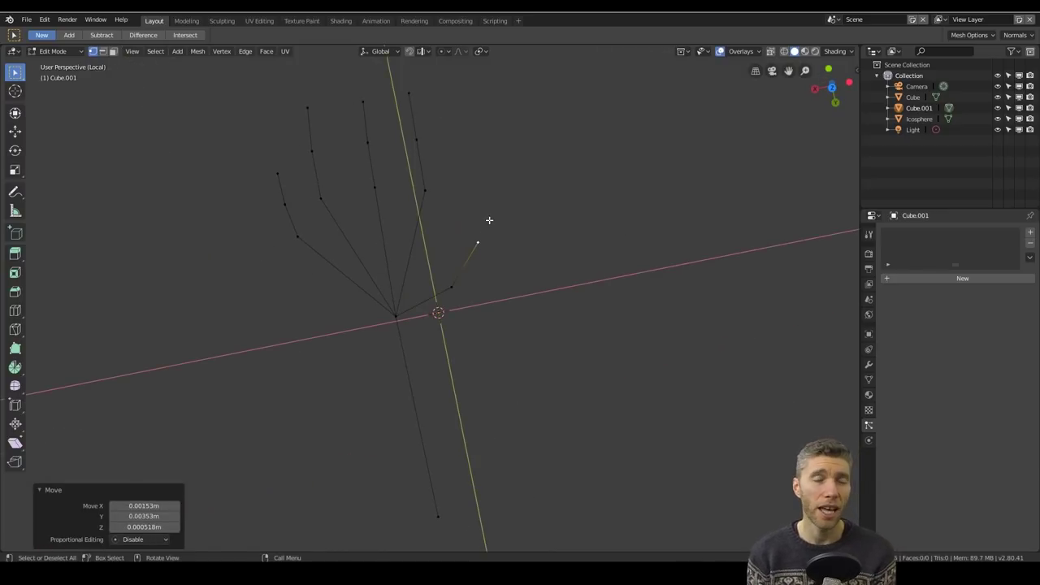
pyautogui.press('g')
pyautogui.press('z')
pyautogui.click(519, 208)
pyautogui.moveTo(520, 207); pyautogui.dragTo(737, 336, button='middle')
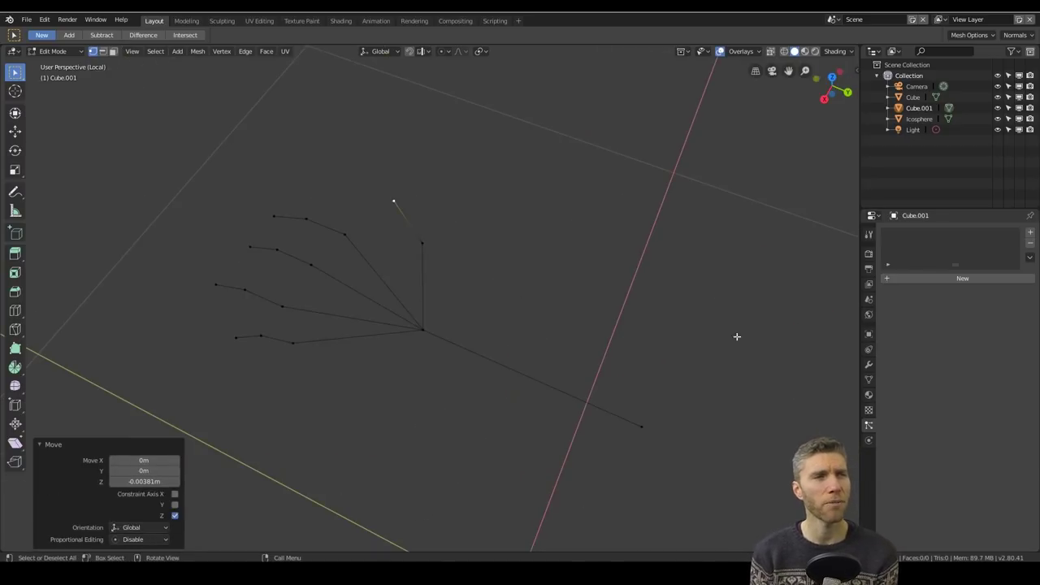
# - Add a Skin modifier to the skeleton and enlarge its skin radii with Ctrl+A
pyautogui.click(869, 364)
pyautogui.click(918, 232)
pyautogui.click(813, 425)
pyautogui.hotkey('ctrl', 'a')
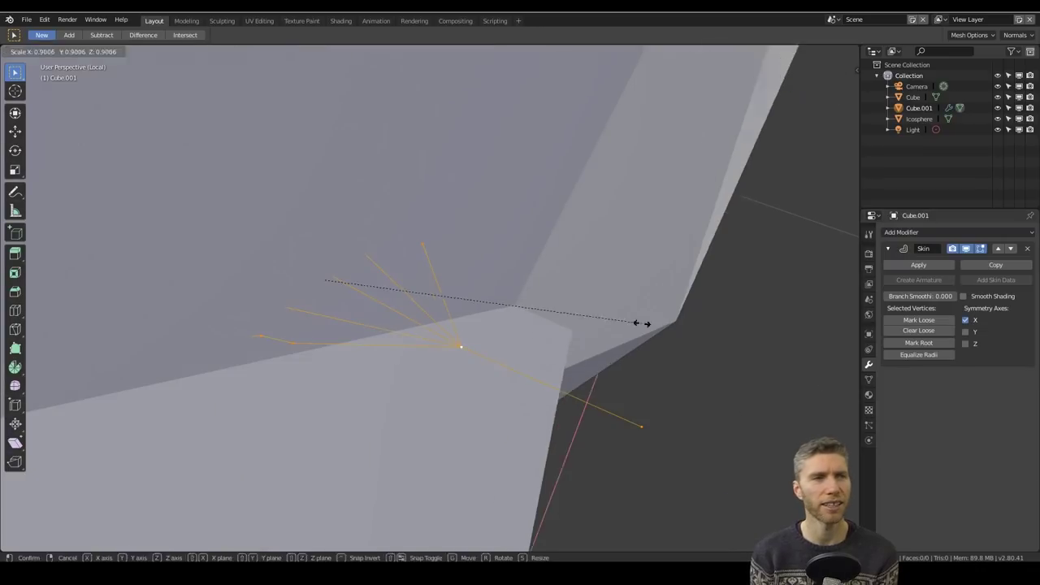
pyautogui.click(329, 279)
pyautogui.moveTo(329, 278); pyautogui.dragTo(431, 420, button='middle')
pyautogui.hotkey('ctrl', 'a')
pyautogui.click(404, 385)
pyautogui.hotkey('ctrl', 'a')
pyautogui.moveTo(404, 385); pyautogui.dragTo(454, 364, button='middle')
pyautogui.click(516, 273)
pyautogui.scroll(3, 517, 273)
# - Add a Subdivision Surface modifier and view the smoothed hand in wireframe
pyautogui.click(901, 232)
pyautogui.click(833, 406)
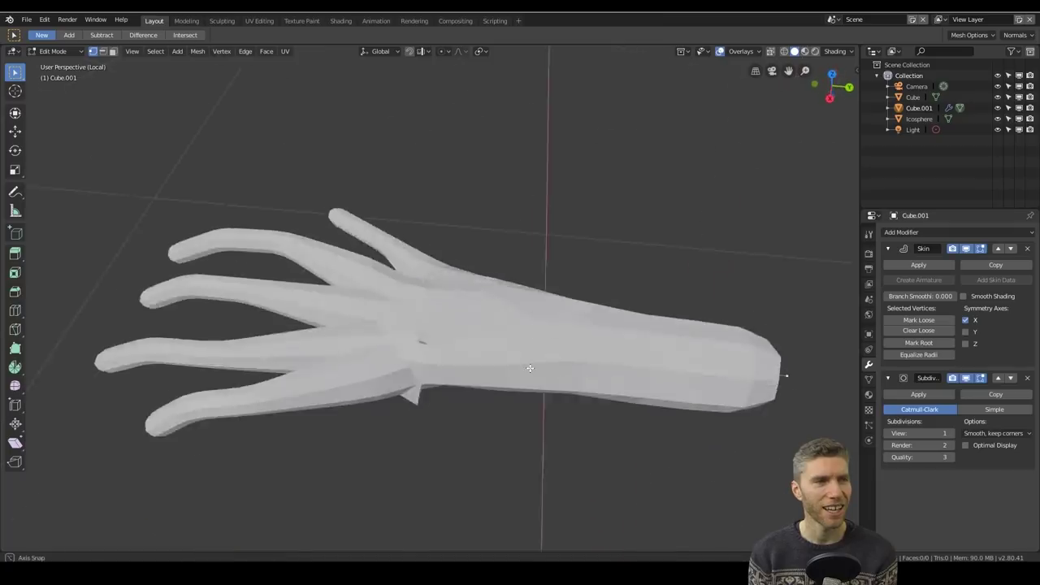
pyautogui.hotkey('shift', 'z')
pyautogui.moveTo(520, 325); pyautogui.dragTo(478, 374, button='middle')
pyautogui.moveTo(732, 314); pyautogui.dragTo(542, 295, button='middle')
# - Resize the skin at selected vertices and shift vertices along Y to refine the hand
pyautogui.hotkey('ctrl', 'a')
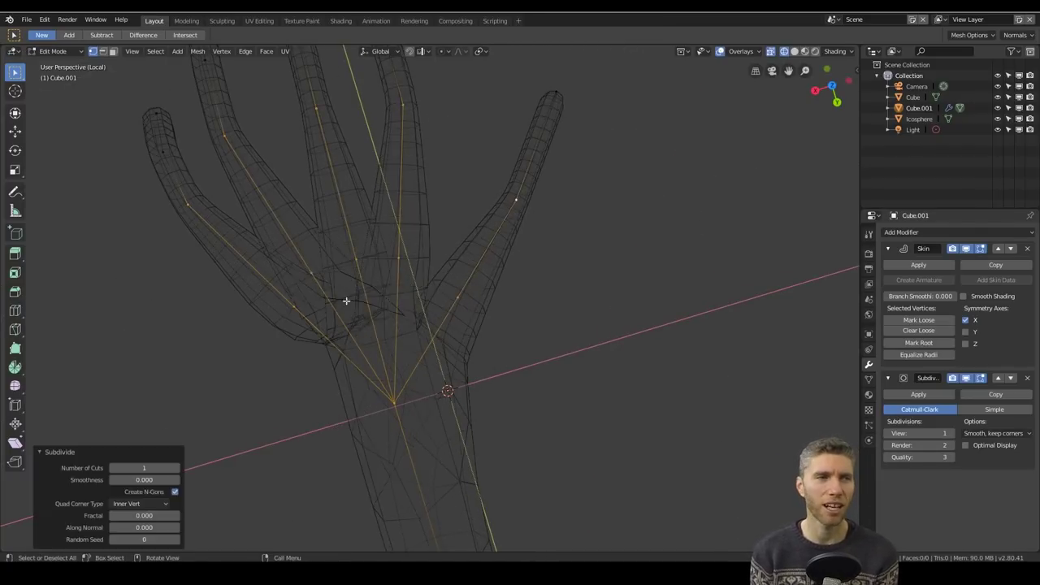
pyautogui.click(302, 288)
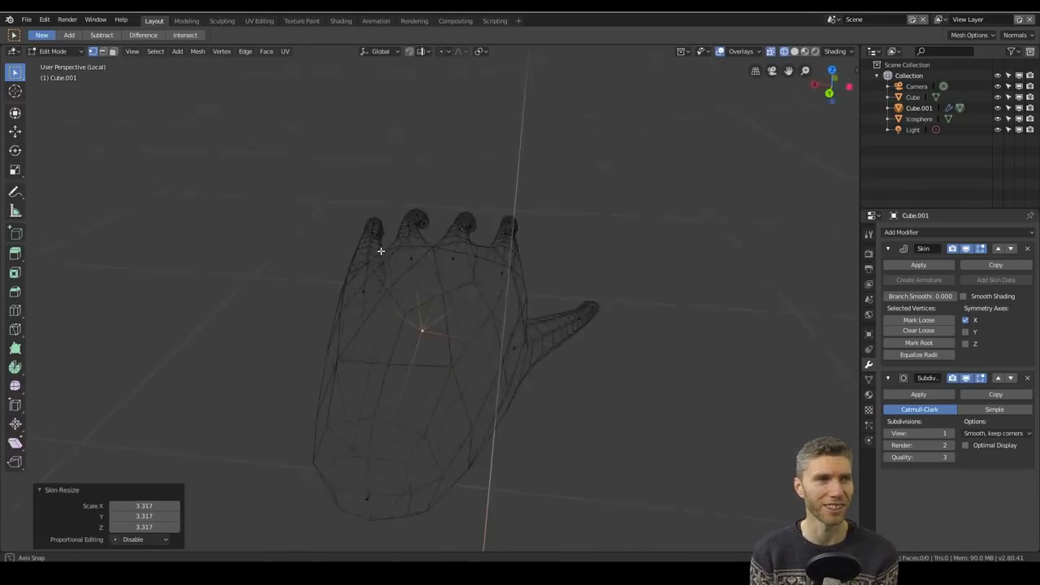
pyautogui.click(436, 369)
pyautogui.scroll(4, 455, 409)
pyautogui.moveTo(438, 372); pyautogui.dragTo(679, 235, button='middle')
pyautogui.hotkey('ctrl', 'a')
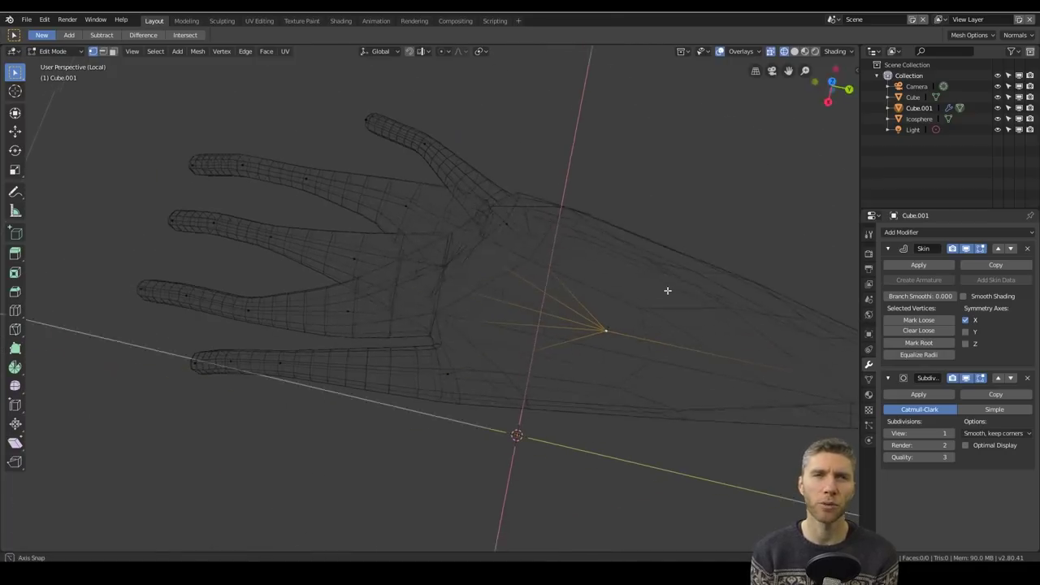
# - Delete the hand object and leave the isolated view
pyautogui.press('Tab')
pyautogui.press('Delete')
pyautogui.press('KP_Divide')
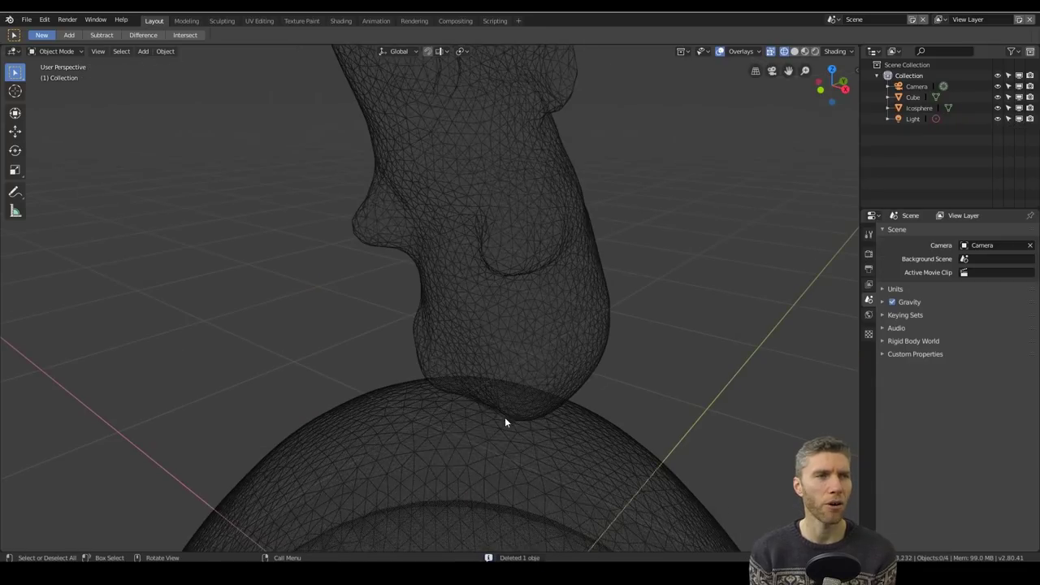
# - Add a 3-subdivision icosphere and move it onto the mushroom cap
pyautogui.hotkey('shift', 'a')
pyautogui.moveTo(446, 354)
pyautogui.click(552, 401)
pyautogui.click(178, 437)
pyautogui.click(532, 412)
pyautogui.moveTo(532, 412); pyautogui.dragTo(487, 454, button='middle')
pyautogui.press('g')
pyautogui.click(483, 449)
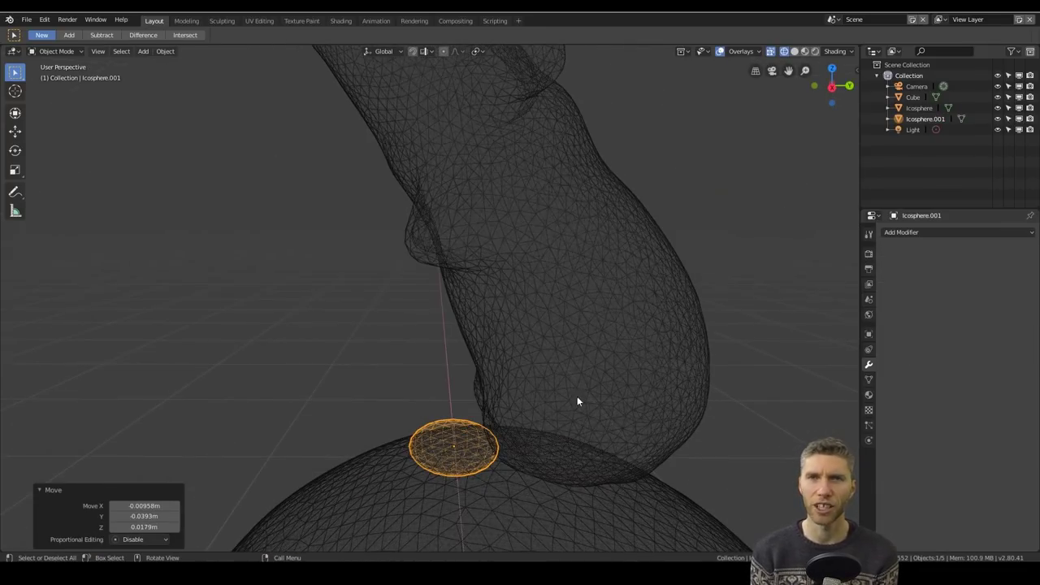
pyautogui.moveTo(577, 401); pyautogui.dragTo(528, 411, button='middle')
# - Set the Dyntopo detail resolution to 30, then drag it higher
pyautogui.hotkey('ctrl', 'a')
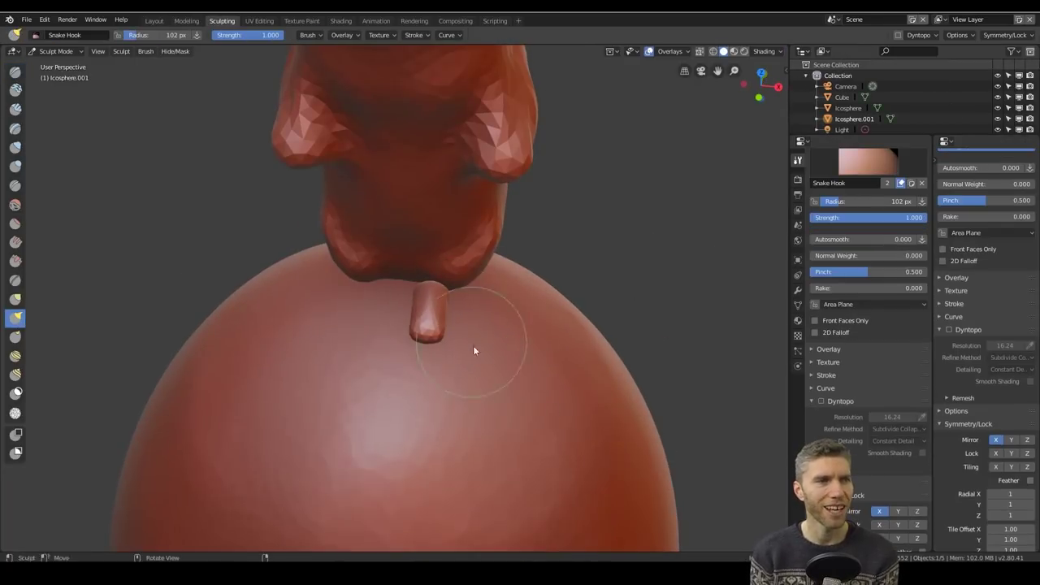
pyautogui.scroll(3, 868, 325)
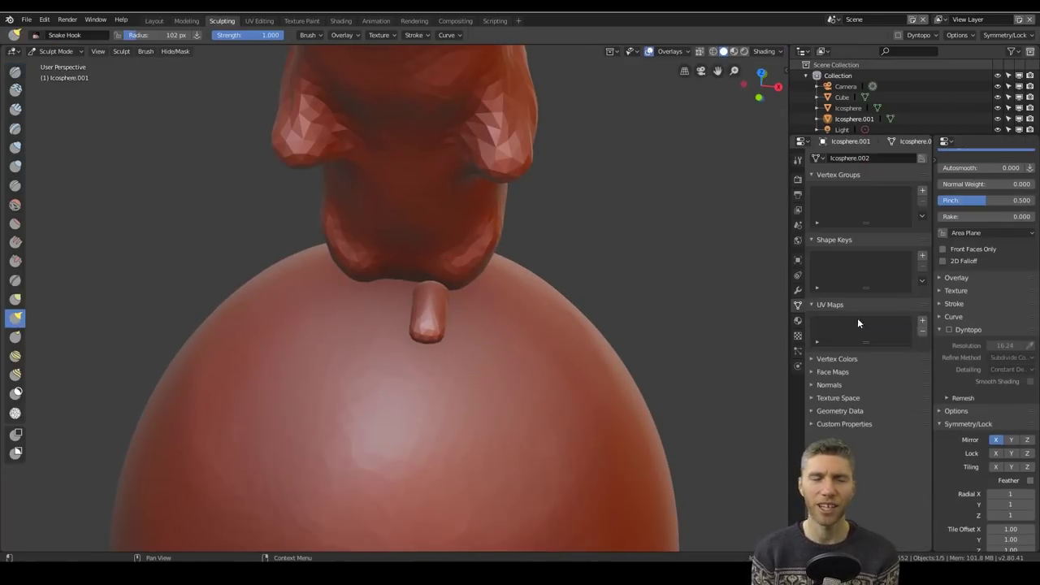
pyautogui.write('30')
pyautogui.press('Return')
pyautogui.moveTo(774, 471); pyautogui.dragTo(500, 274, button='middle')
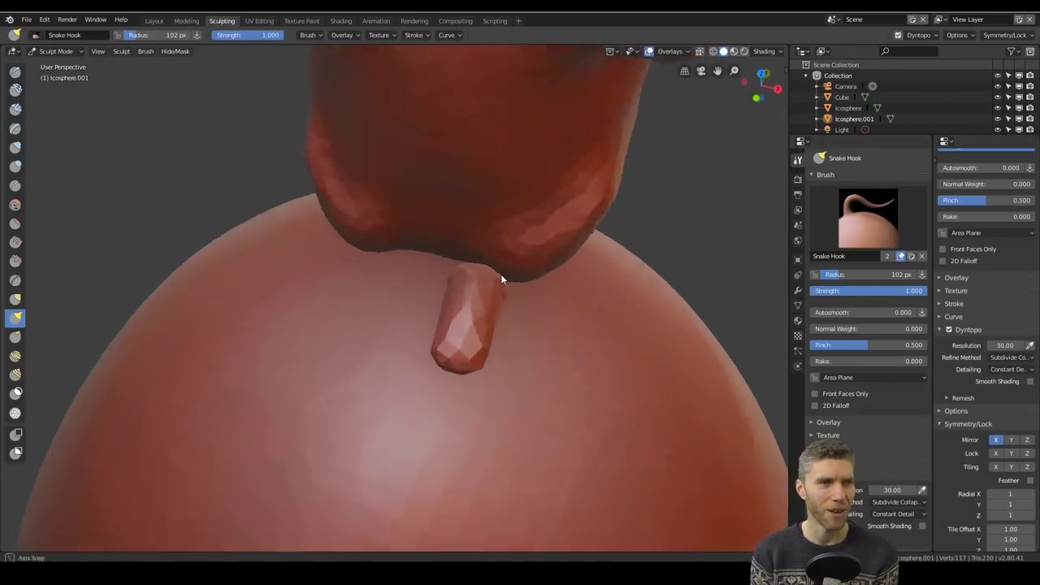
pyautogui.scroll(2, 500, 274)
pyautogui.moveTo(505, 392)
pyautogui.mouseDown(button='middle')
pyautogui.moveTo(435, 371)
pyautogui.moveTo(417, 429)
pyautogui.moveTo(452, 311)
pyautogui.moveTo(487, 309)
pyautogui.mouseUp(button='middle')
# - In Object Mode, move the small piece into place beside the mouse body
pyautogui.hotkey('ctrl', 'Tab')
pyautogui.press('g')
pyautogui.scroll(-5, 328, 292)
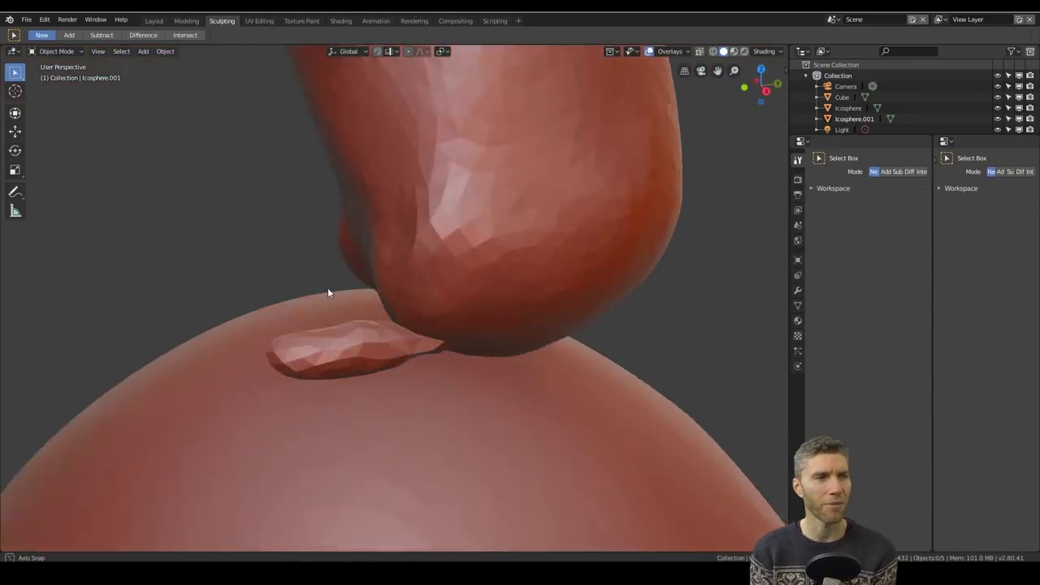
pyautogui.moveTo(476, 262)
pyautogui.mouseDown(button='middle')
pyautogui.moveTo(471, 301)
pyautogui.moveTo(513, 278)
pyautogui.moveTo(482, 301)
pyautogui.mouseUp(button='middle')
pyautogui.scroll(-2, 516, 359)
pyautogui.scroll(3, 516, 359)
pyautogui.click(487, 278)
# - Sculpt the small blob with the Snake Hook brush, pulling it into a stub
pyautogui.click(483, 301)
pyautogui.hotkey('ctrl', 'Tab')
pyautogui.scroll(5, 483, 301)
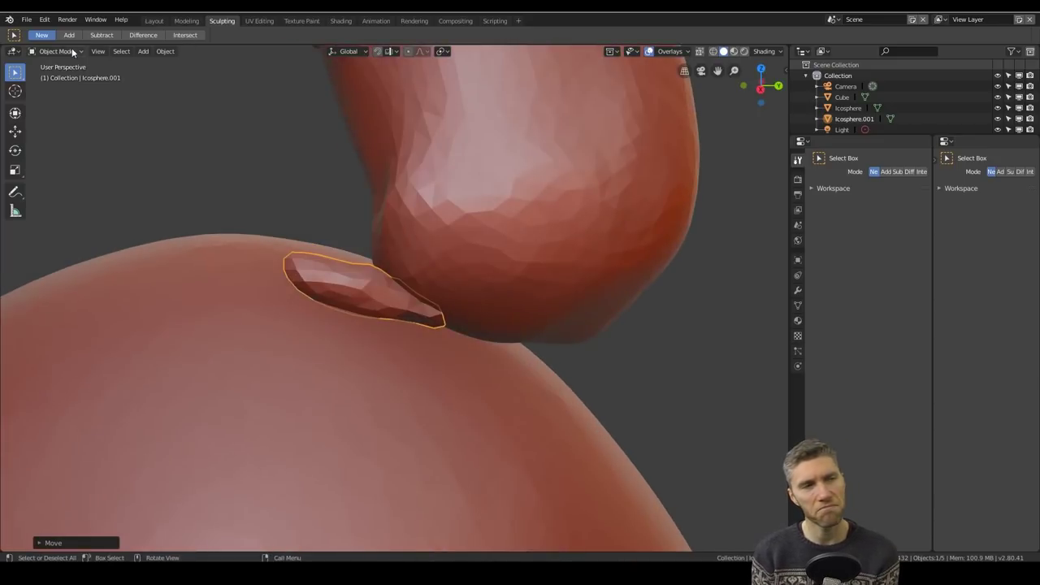
pyautogui.moveTo(891, 490); pyautogui.dragTo(926, 490)
pyautogui.scroll(-5, 983, 365)
pyautogui.moveTo(346, 244); pyautogui.dragTo(433, 286, button='middle')
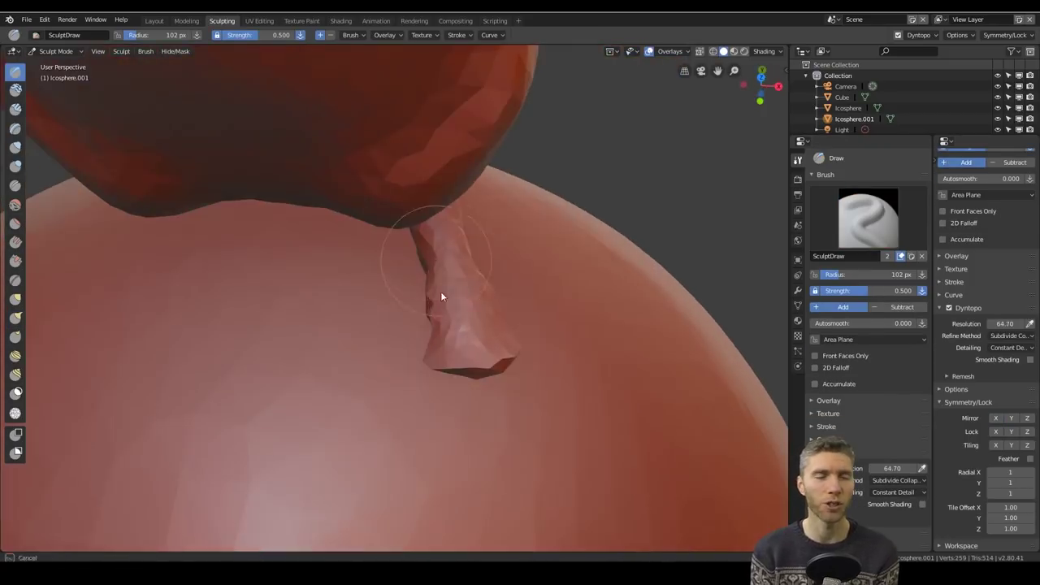
# - Puff the stub into a teardrop, pull it into a long limb, then inflate it
pyautogui.moveTo(440, 291)
pyautogui.mouseDown(button='middle')
pyautogui.moveTo(462, 249)
pyautogui.moveTo(383, 263)
pyautogui.mouseUp(button='middle')
pyautogui.scroll(-5, 418, 350)
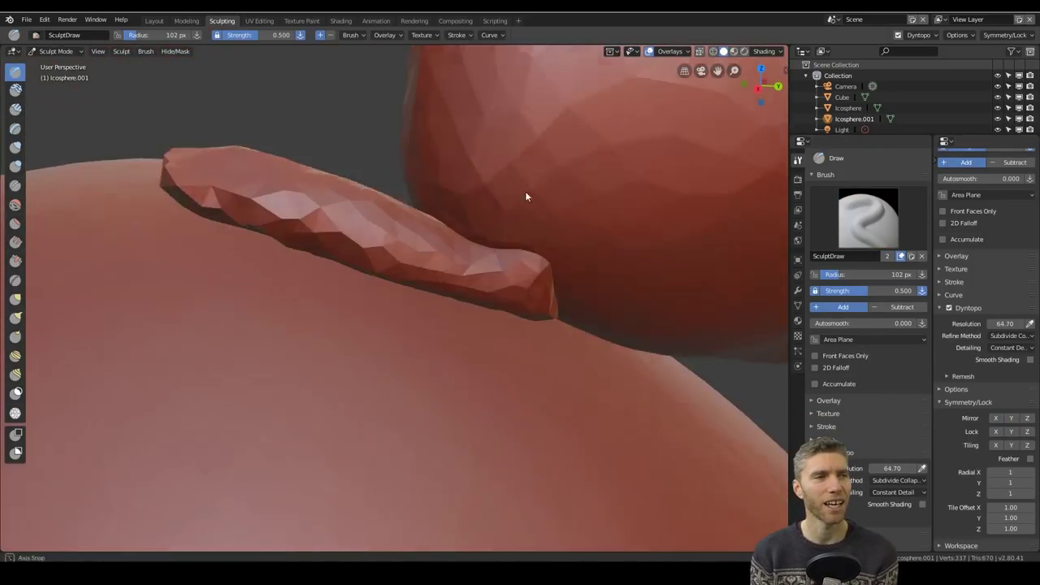
pyautogui.moveTo(526, 195); pyautogui.dragTo(454, 244, button='middle')
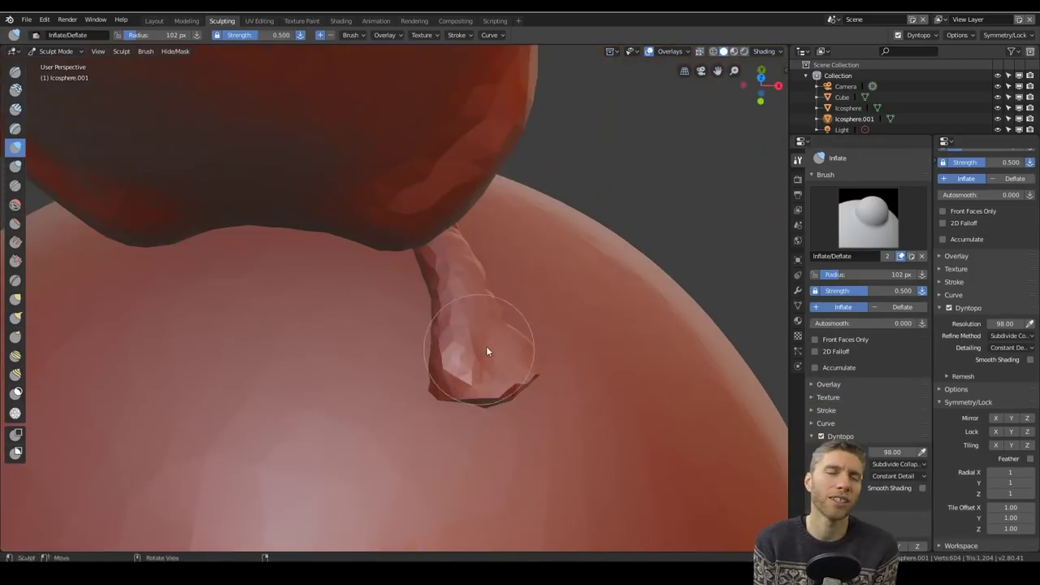
pyautogui.moveTo(486, 346)
pyautogui.mouseDown(button='middle')
pyautogui.moveTo(456, 365)
pyautogui.moveTo(437, 257)
pyautogui.mouseUp(button='middle')
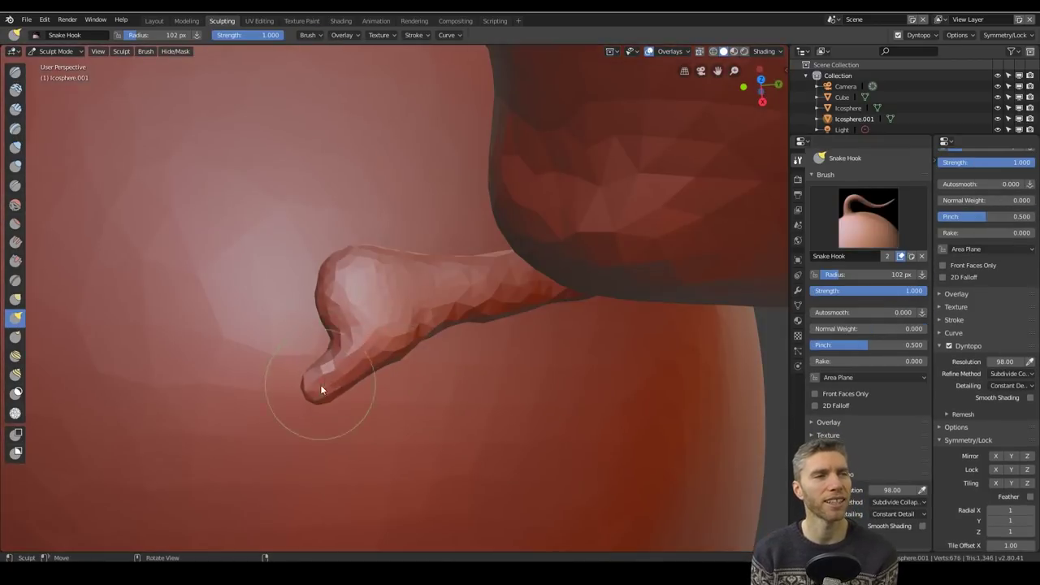
pyautogui.moveTo(320, 384); pyautogui.dragTo(378, 312, button='middle')
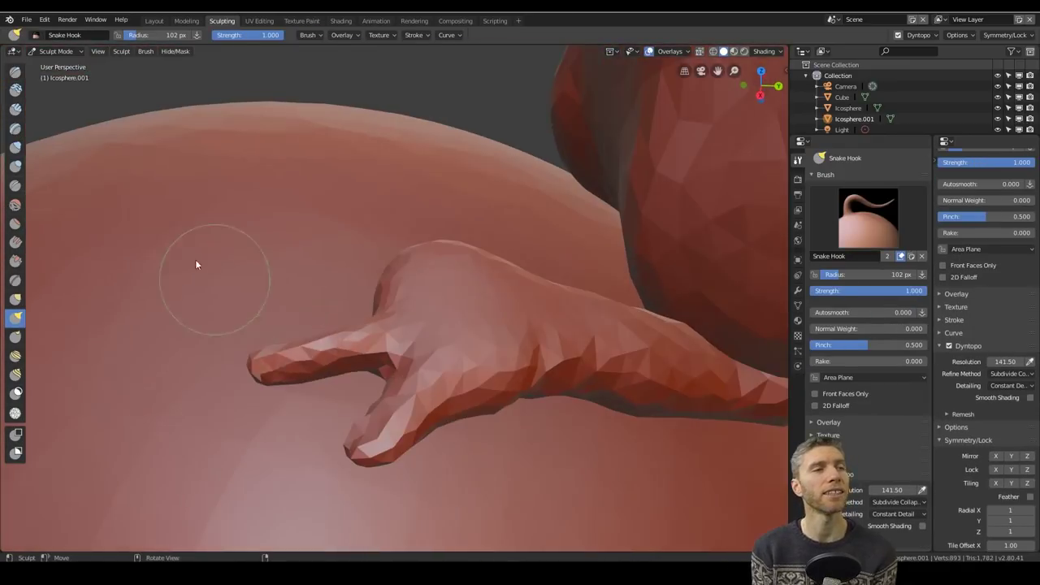
pyautogui.press('i')
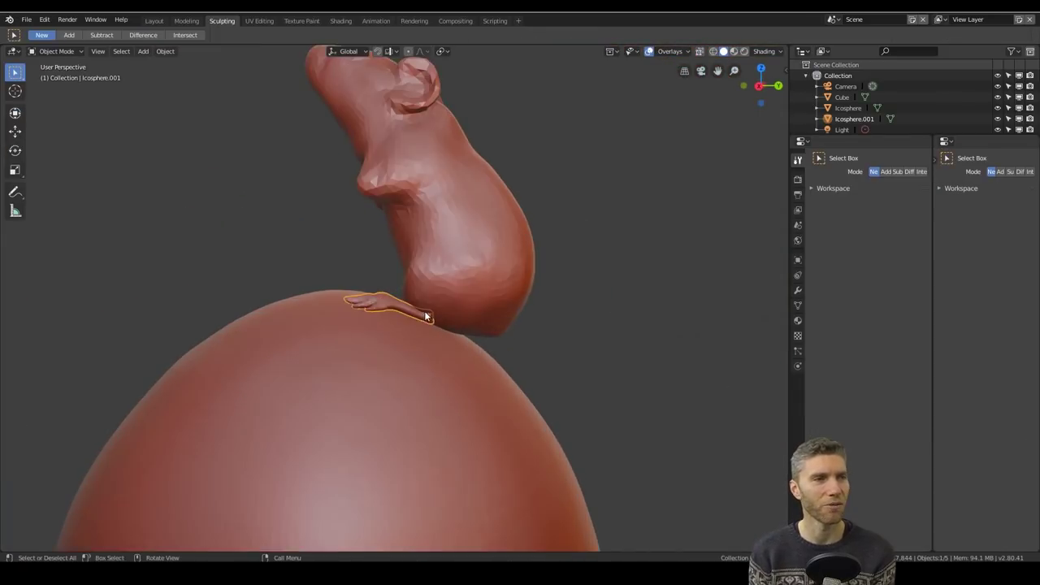
pyautogui.click(424, 310)
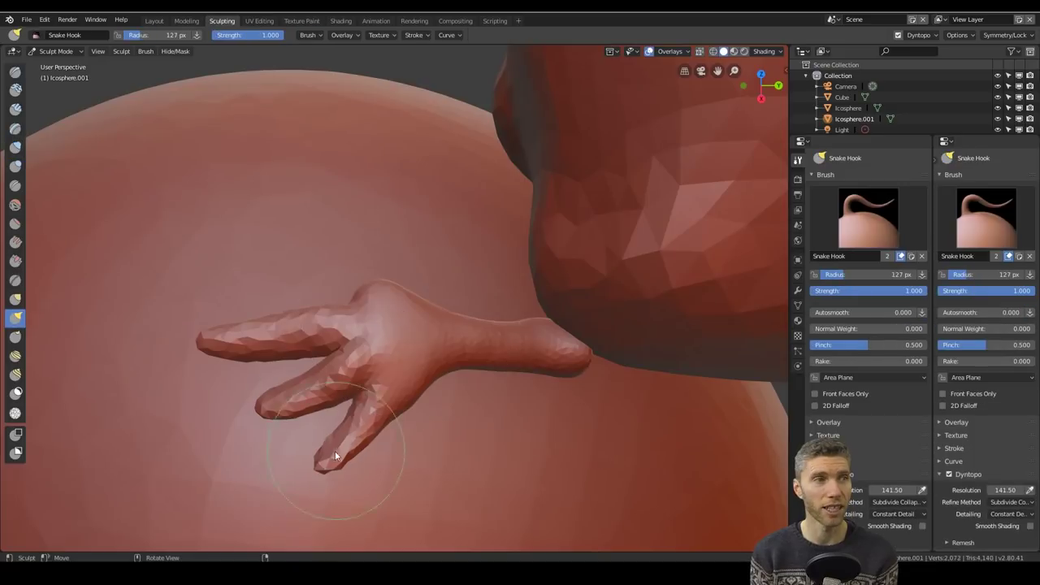
# - Thicken the fingers with Inflate and pull them into a five-finger shape with Snake Hook
pyautogui.moveTo(335, 451); pyautogui.dragTo(533, 281, button='middle')
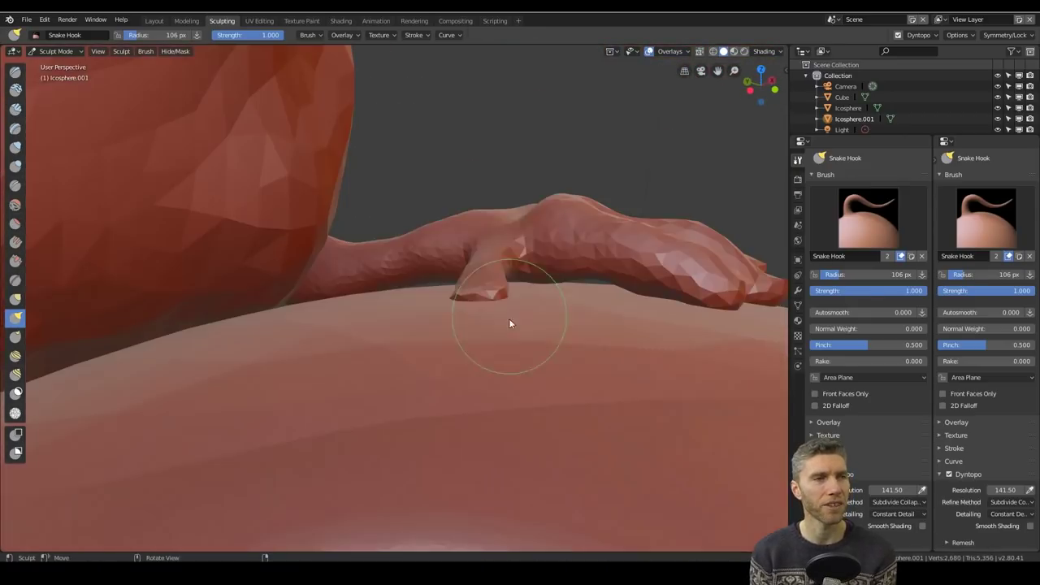
pyautogui.press('i')
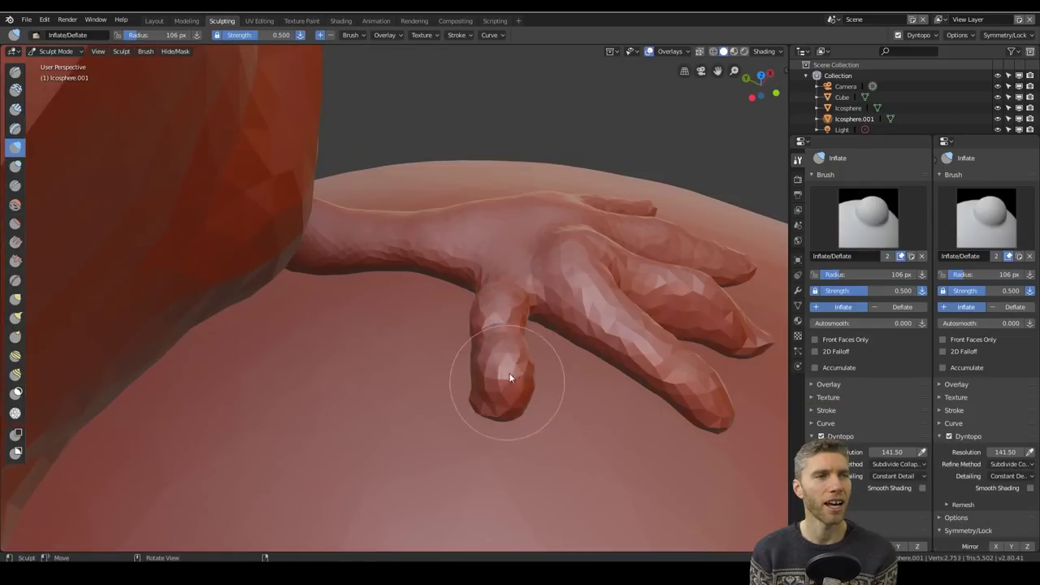
pyautogui.scroll(-5, 528, 375)
pyautogui.moveTo(455, 353); pyautogui.dragTo(470, 391, button='middle')
pyautogui.scroll(6, 469, 390)
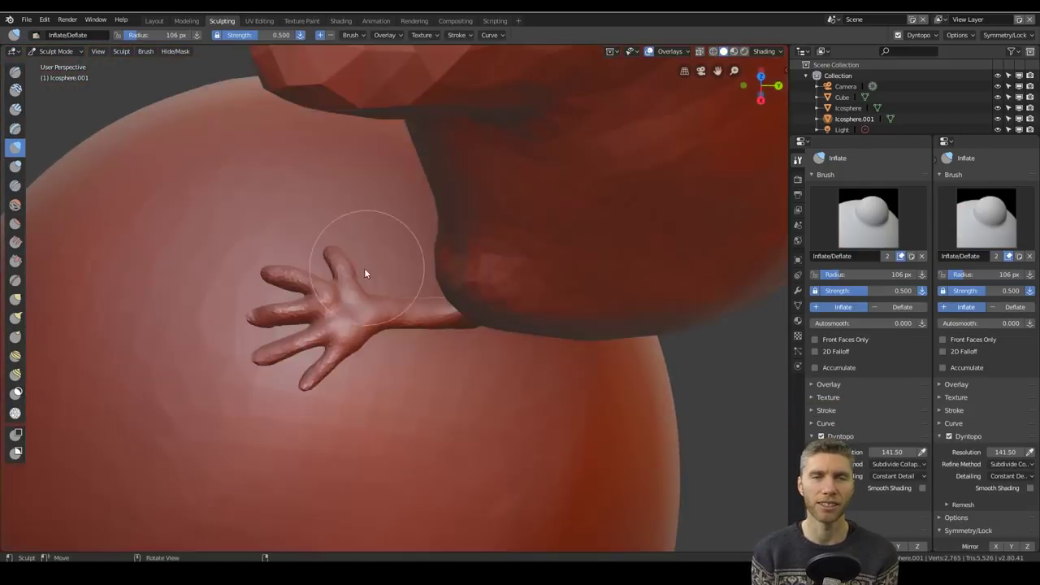
pyautogui.moveTo(364, 268); pyautogui.dragTo(249, 290, button='middle')
pyautogui.press('k')
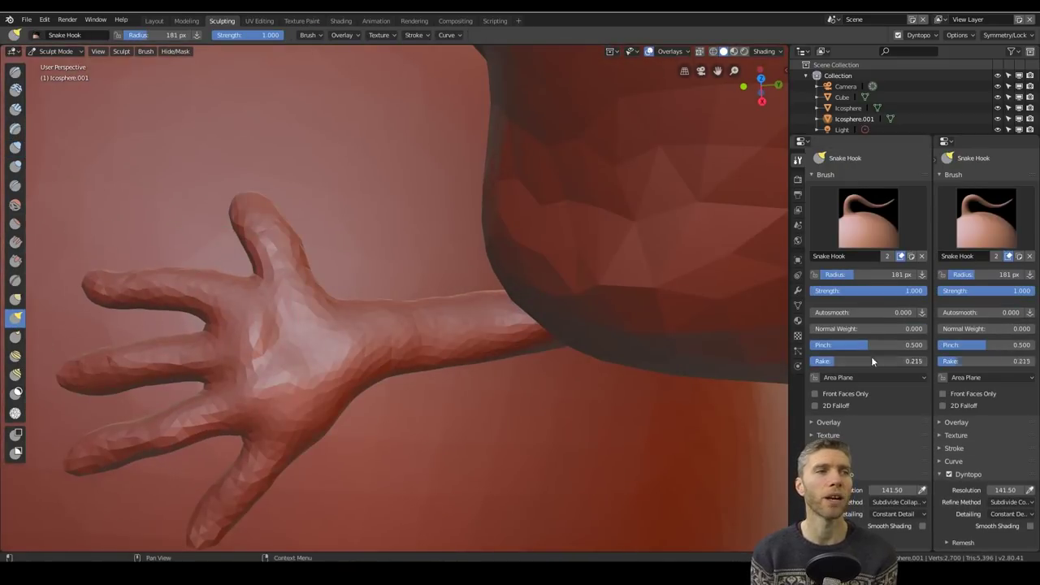
pyautogui.scroll(-5, 432, 320)
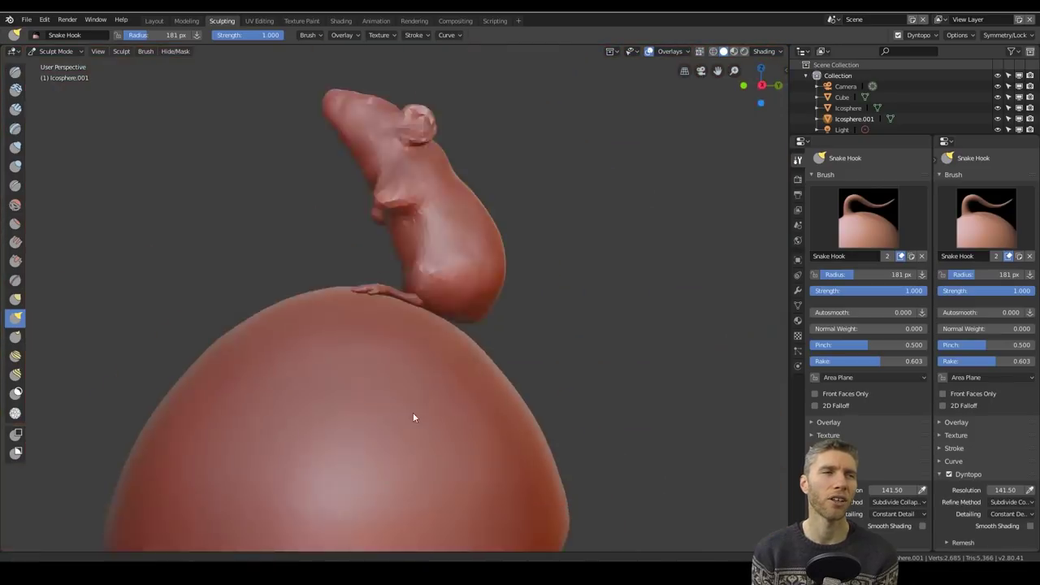
pyautogui.moveTo(413, 415); pyautogui.dragTo(462, 405, button='middle')
pyautogui.scroll(5, 461, 404)
pyautogui.moveTo(482, 274); pyautogui.dragTo(400, 376, button='middle')
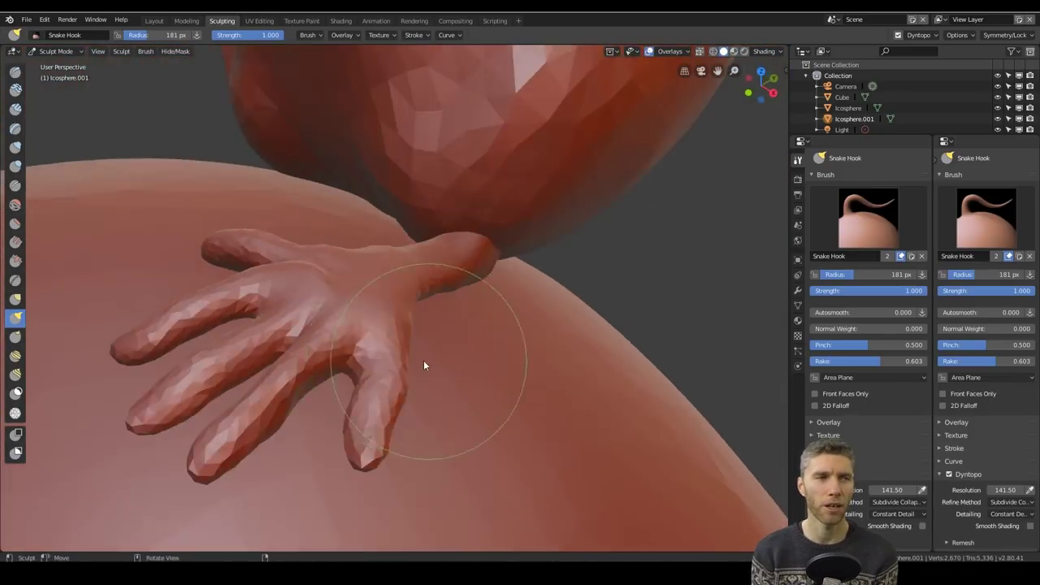
pyautogui.moveTo(423, 360)
pyautogui.mouseDown(button='middle')
pyautogui.moveTo(366, 334)
pyautogui.moveTo(301, 330)
pyautogui.mouseUp(button='middle')
# - Inflate the fingers and carve creases into the hand with the Crease brush
pyautogui.press('i')
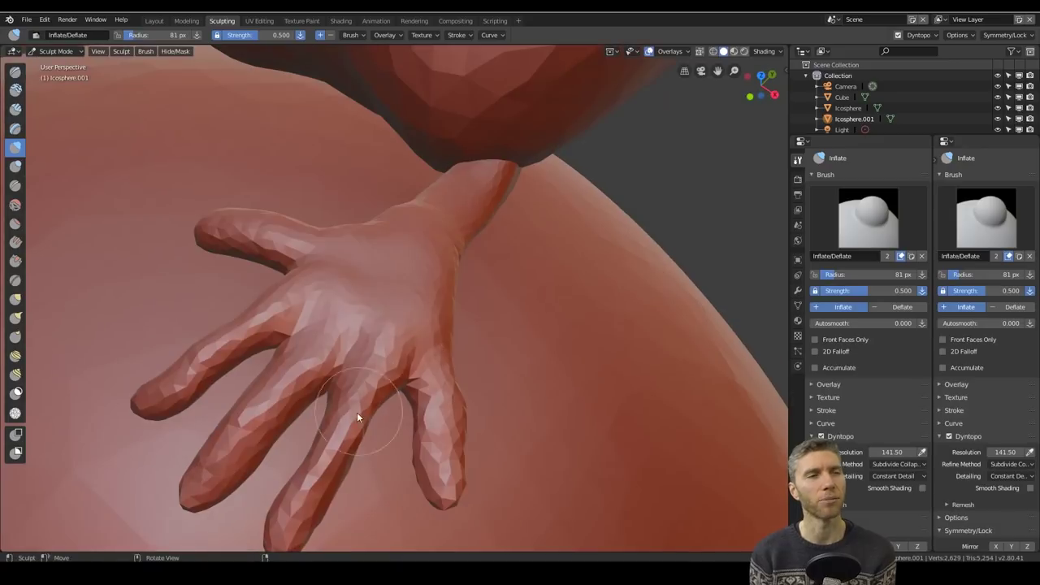
pyautogui.hotkey('shift', 'c')
pyautogui.scroll(-5, 480, 297)
pyautogui.scroll(4, 488, 380)
pyautogui.moveTo(488, 379)
pyautogui.mouseDown(button='middle')
pyautogui.moveTo(364, 309)
pyautogui.moveTo(360, 293)
pyautogui.moveTo(448, 285)
pyautogui.mouseUp(button='middle')
pyautogui.press('k')
pyautogui.scroll(-5, 447, 285)
pyautogui.scroll(-4, 457, 407)
pyautogui.moveTo(457, 407); pyautogui.dragTo(478, 394, button='middle')
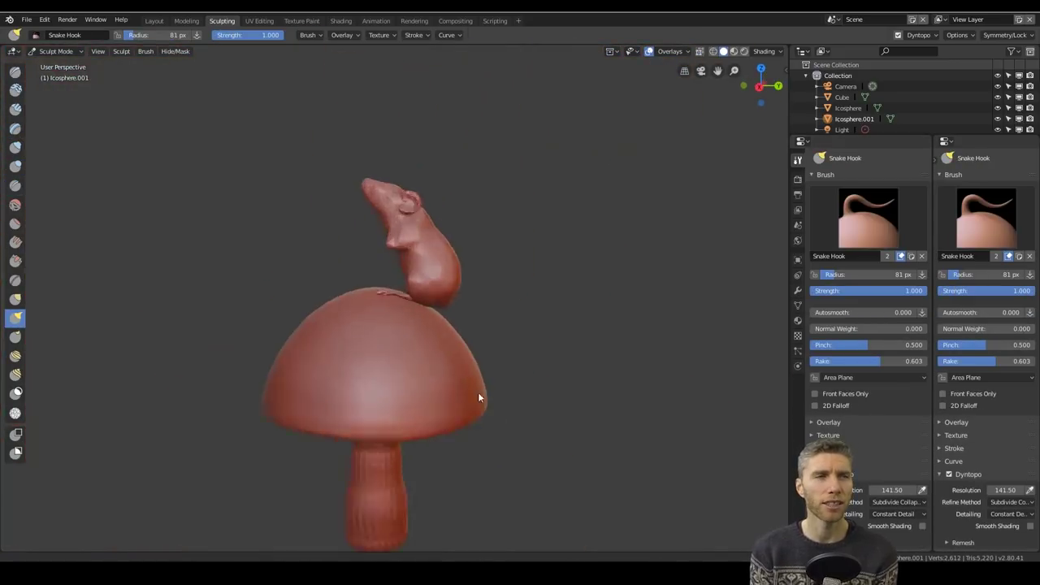
pyautogui.scroll(4, 456, 437)
# - Rotate the hand slightly in Object Mode, then return to sculpting it
pyautogui.hotkey('ctrl', 'Tab')
pyautogui.press('r')
pyautogui.click(437, 260)
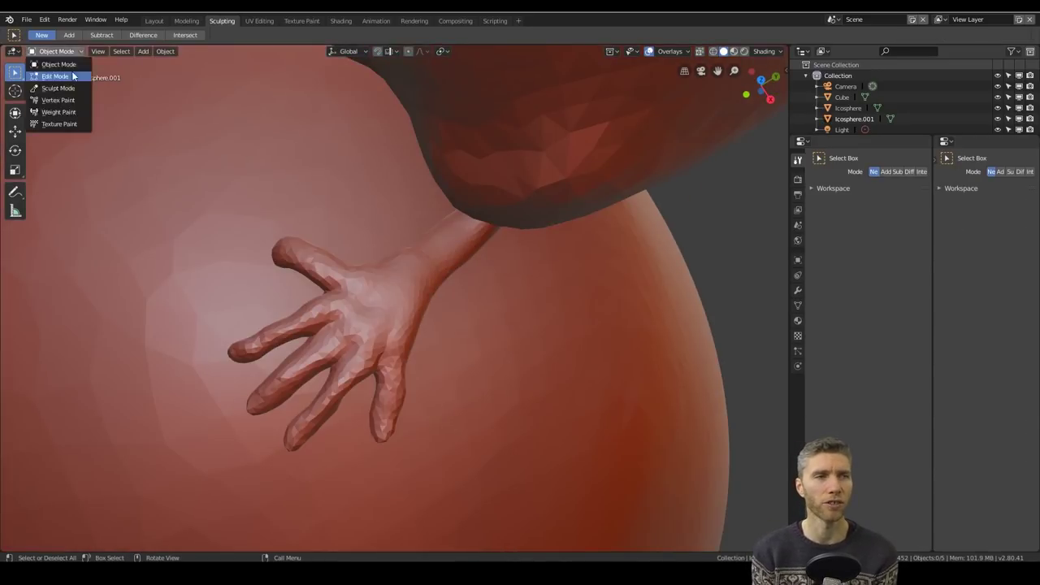
pyautogui.click(50, 85)
pyautogui.scroll(3, 346, 317)
# - Refine the fingers with Inflate, Snake Hook and Draw brush strokes
pyautogui.press('i')
pyautogui.press('k')
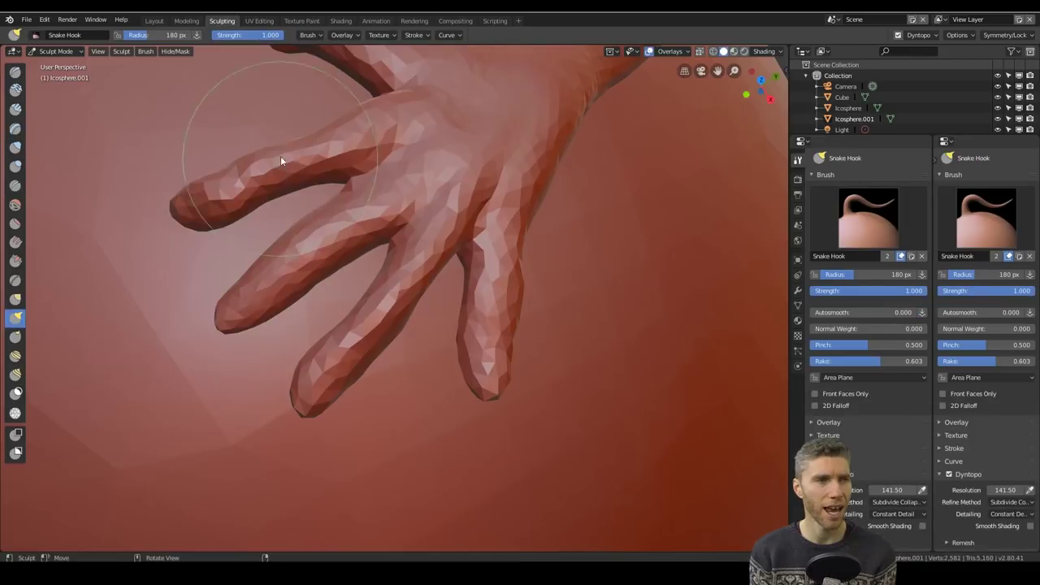
pyautogui.scroll(-3, 281, 158)
pyautogui.moveTo(280, 158)
pyautogui.mouseDown(button='middle')
pyautogui.moveTo(438, 317)
pyautogui.moveTo(463, 314)
pyautogui.moveTo(463, 199)
pyautogui.moveTo(464, 290)
pyautogui.mouseUp(button='middle')
pyautogui.scroll(3, 463, 199)
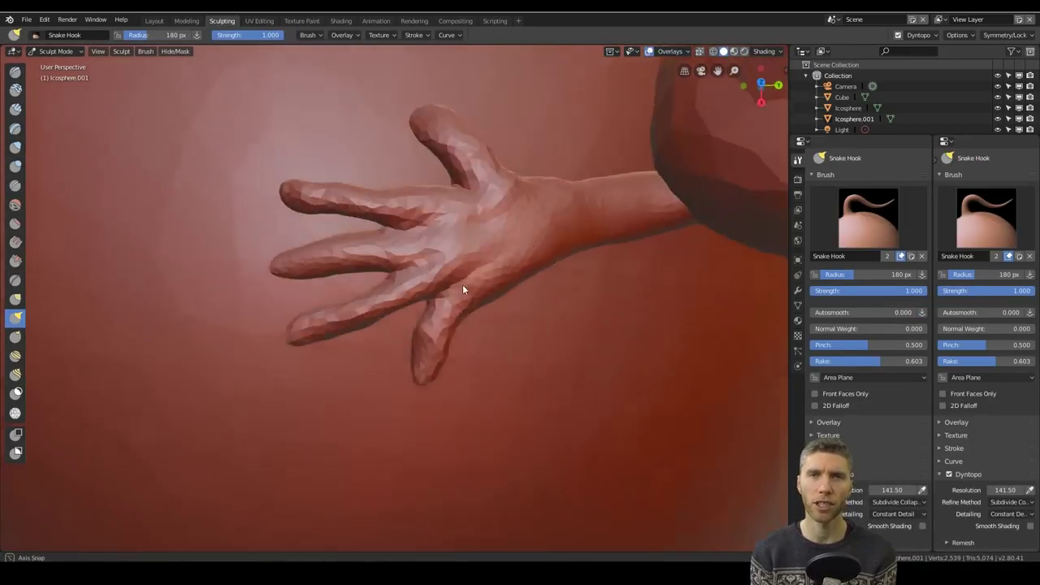
pyautogui.scroll(3, 464, 216)
pyautogui.press('i')
pyautogui.moveTo(463, 216)
pyautogui.mouseDown(button='middle')
pyautogui.moveTo(365, 283)
pyautogui.moveTo(348, 427)
pyautogui.moveTo(378, 204)
pyautogui.moveTo(495, 235)
pyautogui.moveTo(642, 297)
pyautogui.moveTo(195, 152)
pyautogui.moveTo(353, 290)
pyautogui.moveTo(379, 355)
pyautogui.moveTo(417, 284)
pyautogui.moveTo(549, 387)
pyautogui.mouseUp(button='middle')
pyautogui.press('x')
pyautogui.scroll(-6, 548, 394)
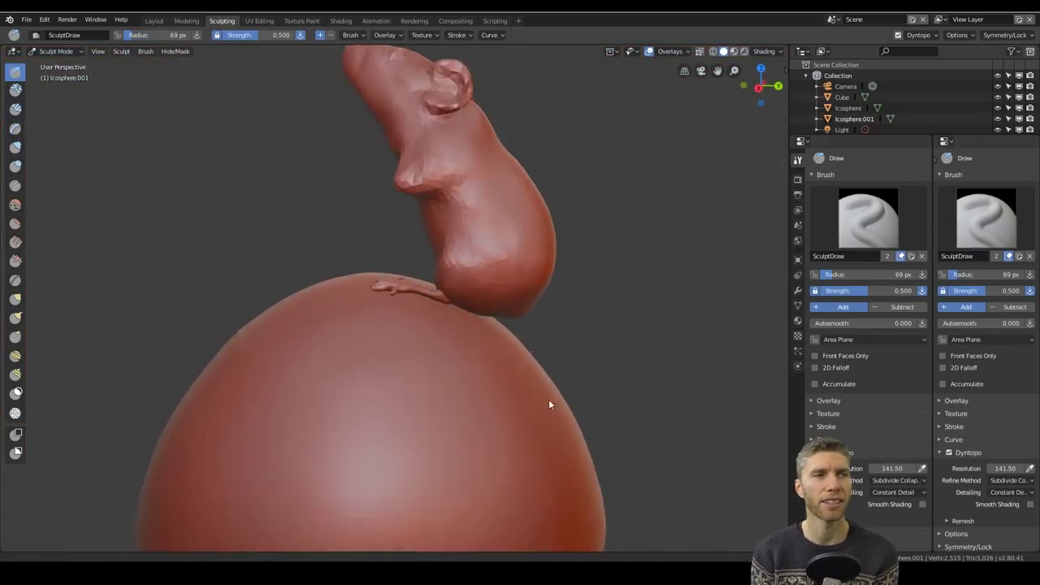
pyautogui.scroll(8, 464, 219)
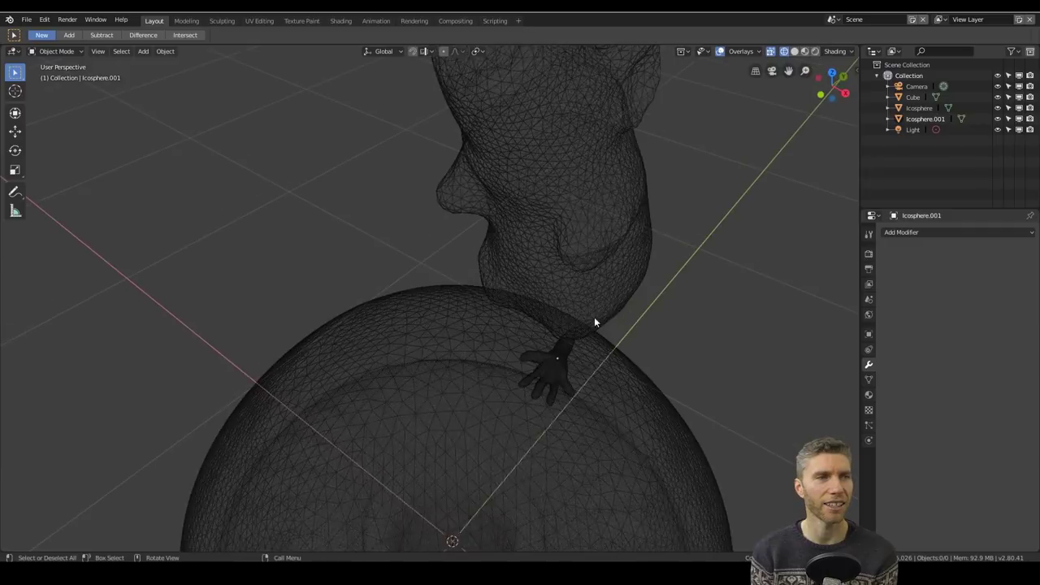
# - Move and slightly rotate the copied hand beside the first on the cap
pyautogui.hotkey('shift', 'z')
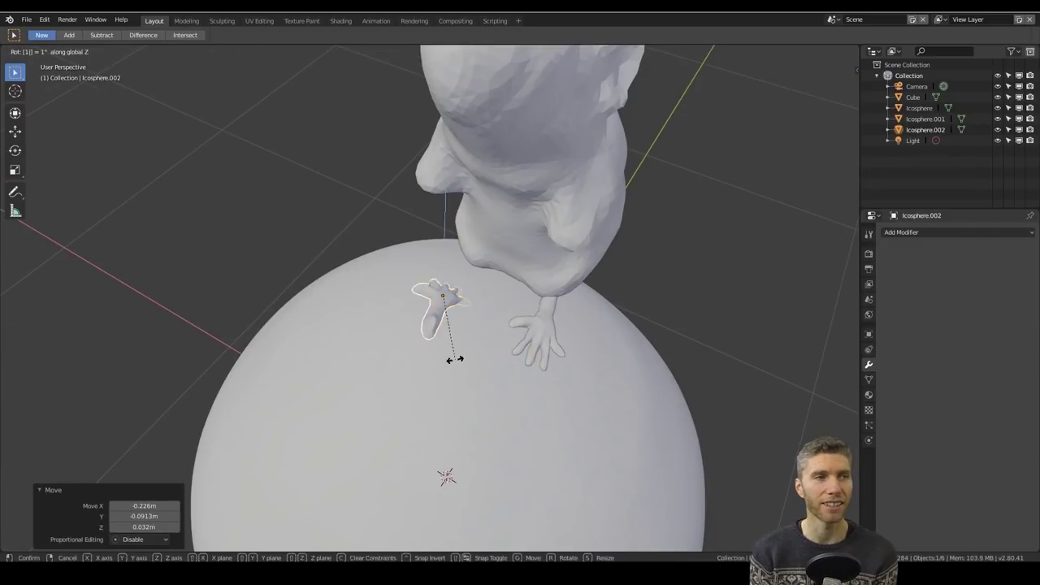
pyautogui.press('g')
pyautogui.click(455, 358)
pyautogui.moveTo(455, 358); pyautogui.dragTo(497, 379, button='middle')
pyautogui.press('r')
pyautogui.click(455, 365)
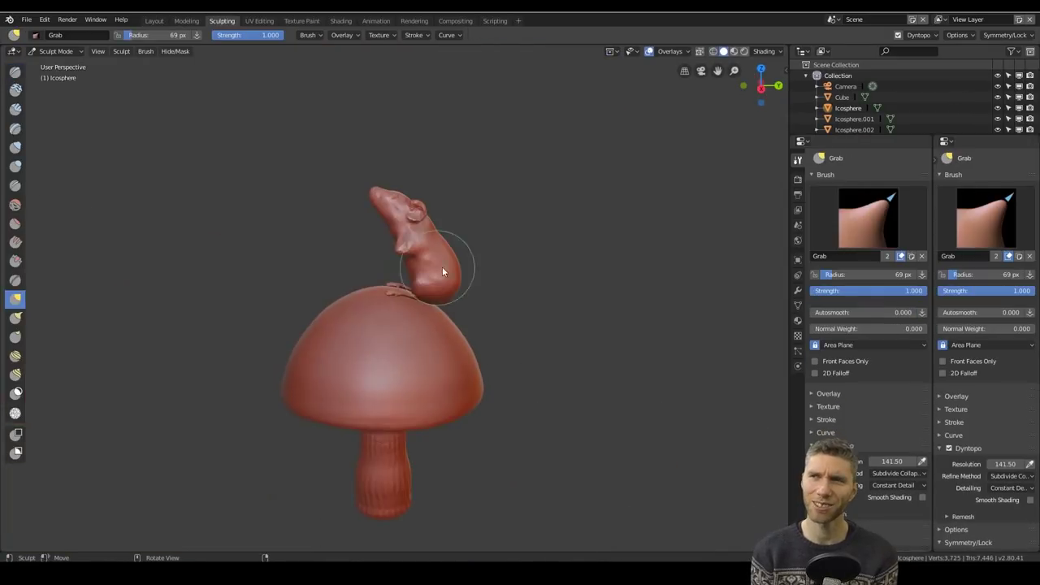
# - Begin reshaping the mouse's body and head with the Grab brush
pyautogui.press('f')
pyautogui.scroll(5, 488, 274)
pyautogui.moveTo(487, 275); pyautogui.dragTo(308, 372, button='middle')
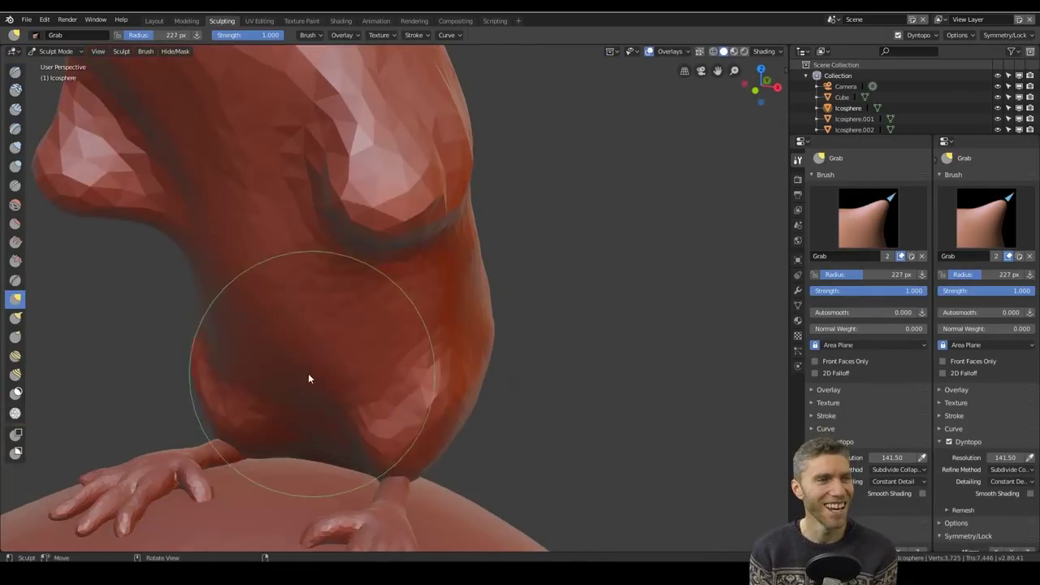
pyautogui.scroll(-4, 308, 373)
pyautogui.scroll(2, 388, 347)
pyautogui.moveTo(388, 346); pyautogui.dragTo(227, 297, button='middle')
# - Rotate the mouse's paw a few degrees so it sits under the body on the cap
pyautogui.scroll(3, 374, 209)
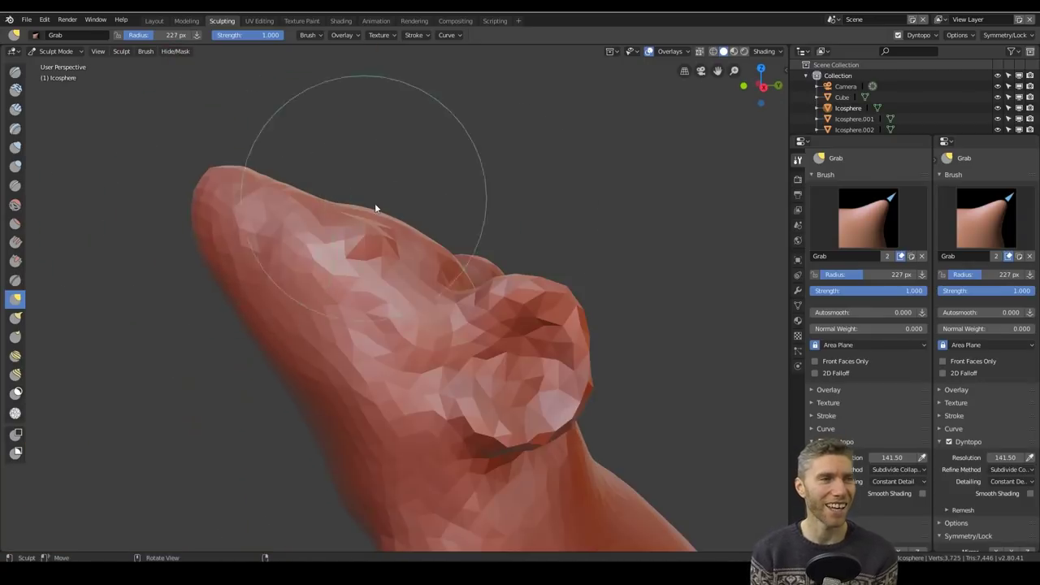
pyautogui.scroll(-6, 453, 355)
pyautogui.scroll(8, 335, 239)
pyautogui.scroll(-5, 365, 276)
pyautogui.scroll(-2, 396, 392)
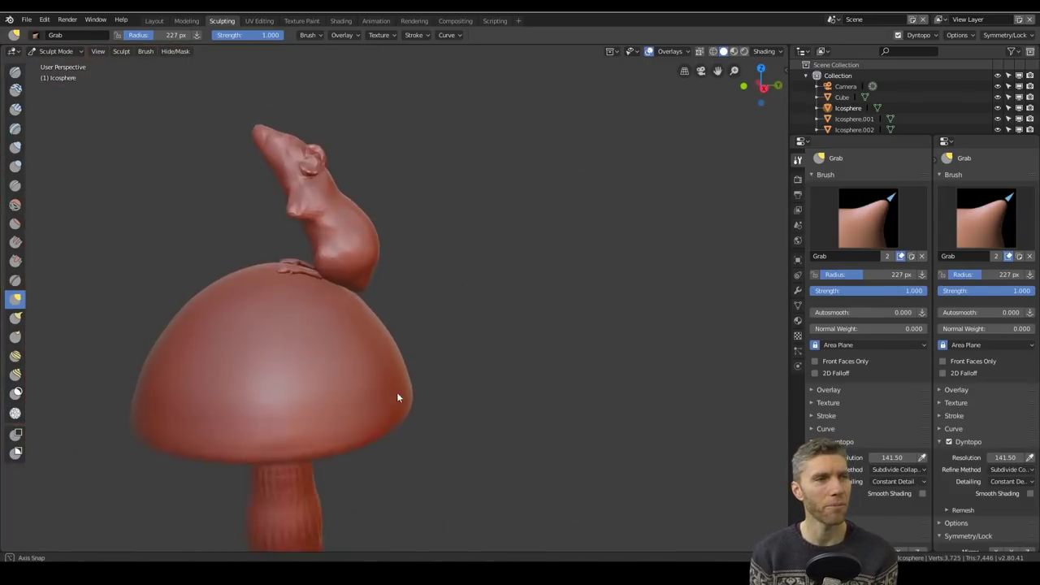
pyautogui.scroll(3, 397, 391)
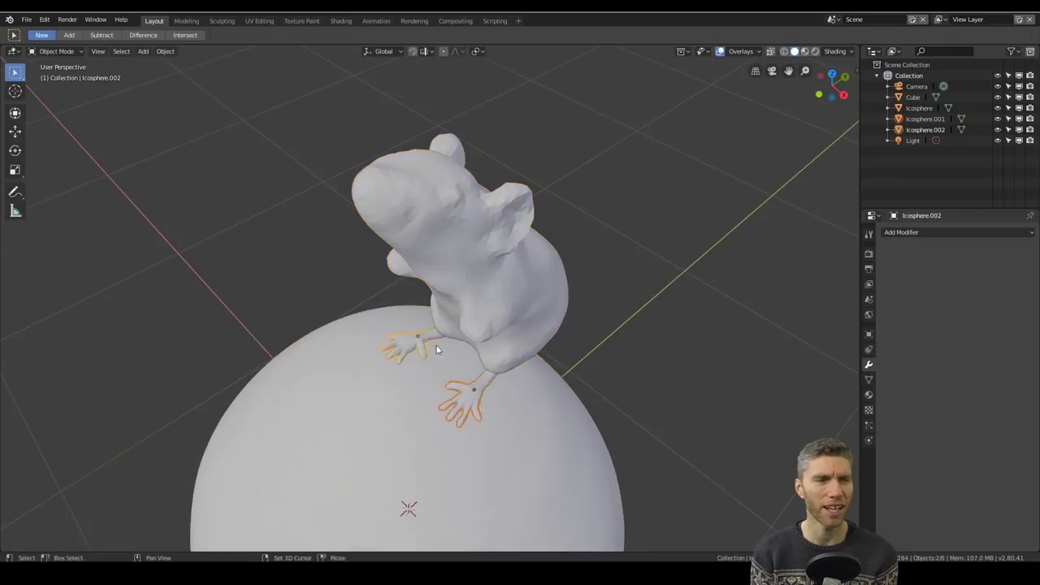
pyautogui.moveTo(436, 349); pyautogui.dragTo(591, 417, button='middle')
pyautogui.press('r')
pyautogui.click(547, 364)
# - Start moving the paw, cancel the move, and select the foot piece instead
pyautogui.press('g')
pyautogui.rightClick(489, 351)
pyautogui.click(560, 357)
pyautogui.scroll(3, 497, 258)
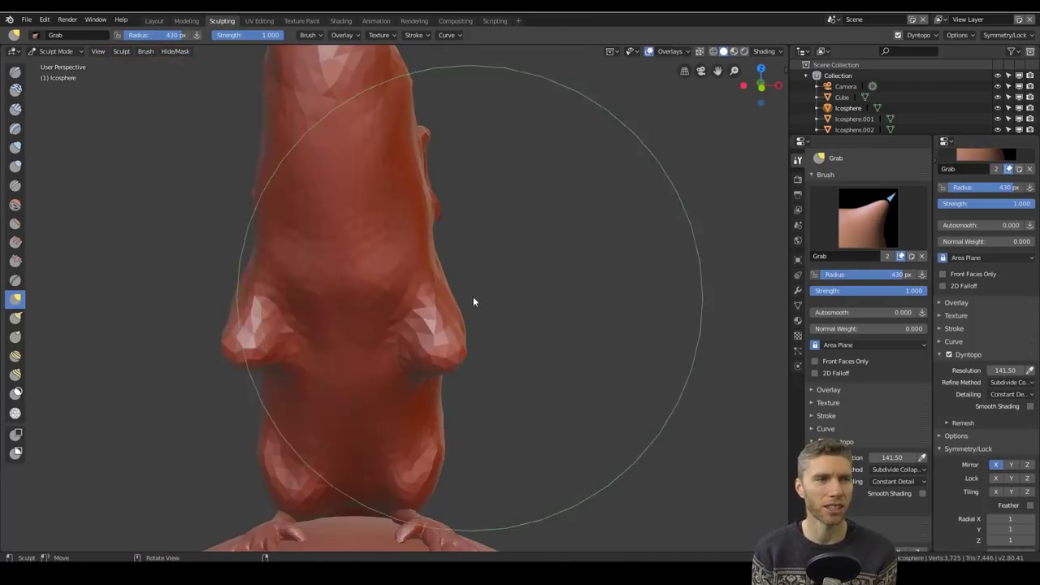
pyautogui.scroll(3, 471, 297)
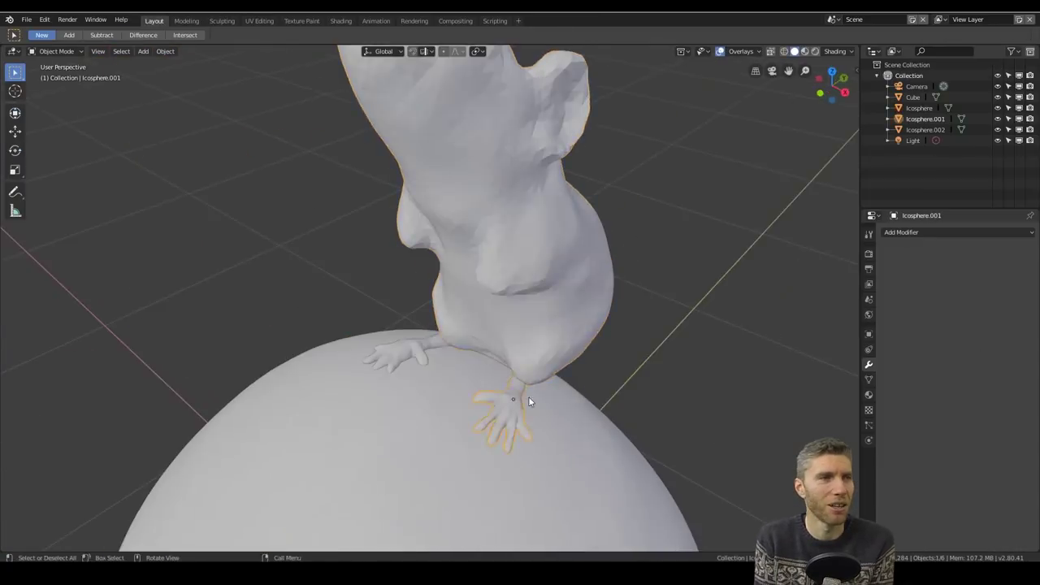
# - Duplicate the hand, rotate the copy about 37°, and move it under the mouse's chest
pyautogui.hotkey('shift', 'd')
pyautogui.press('z')
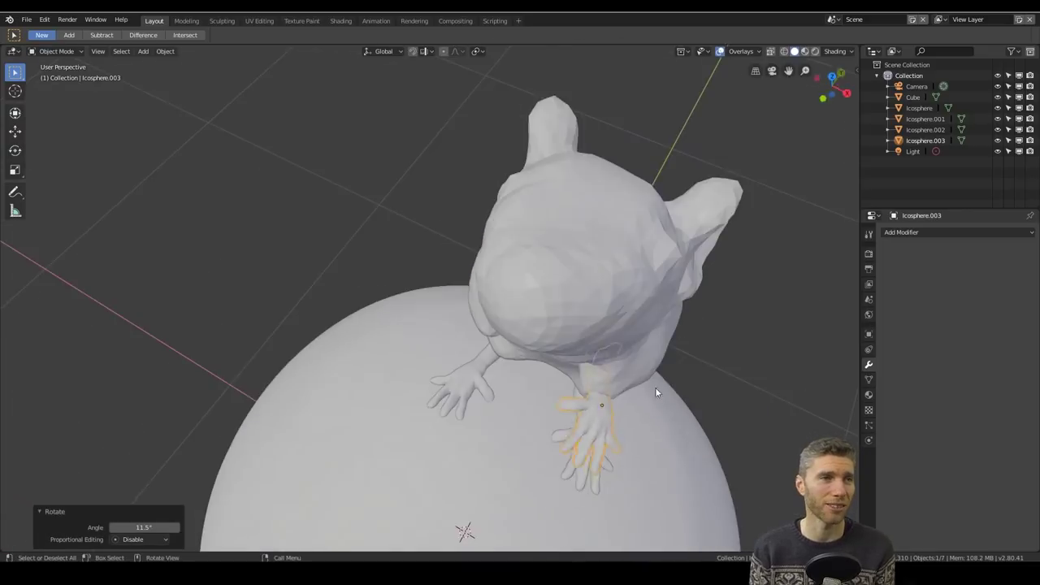
pyautogui.press('r')
pyautogui.click(700, 265)
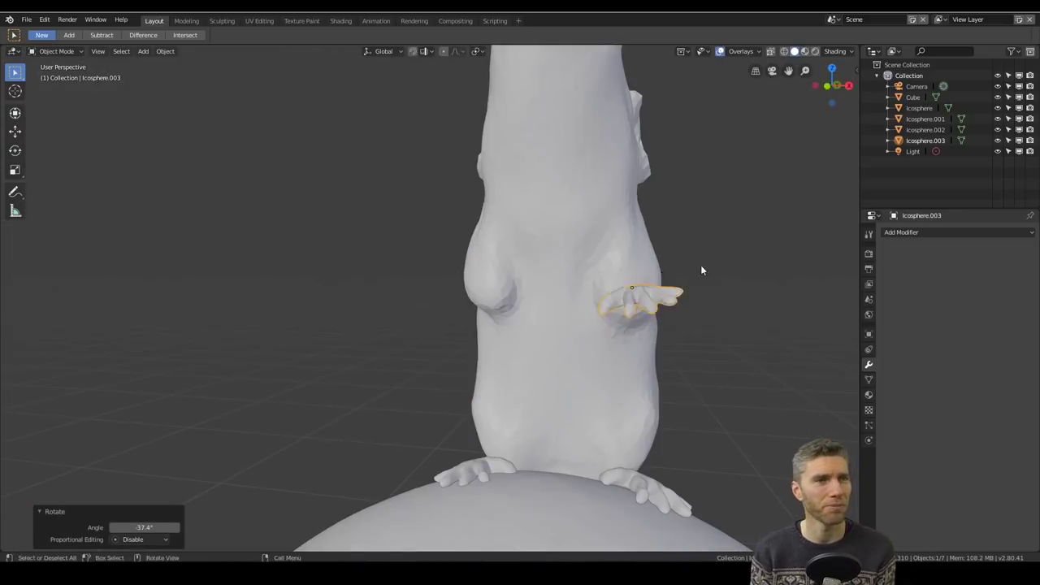
pyautogui.moveTo(702, 270); pyautogui.dragTo(568, 341, button='middle')
pyautogui.moveTo(439, 351); pyautogui.dragTo(501, 366)
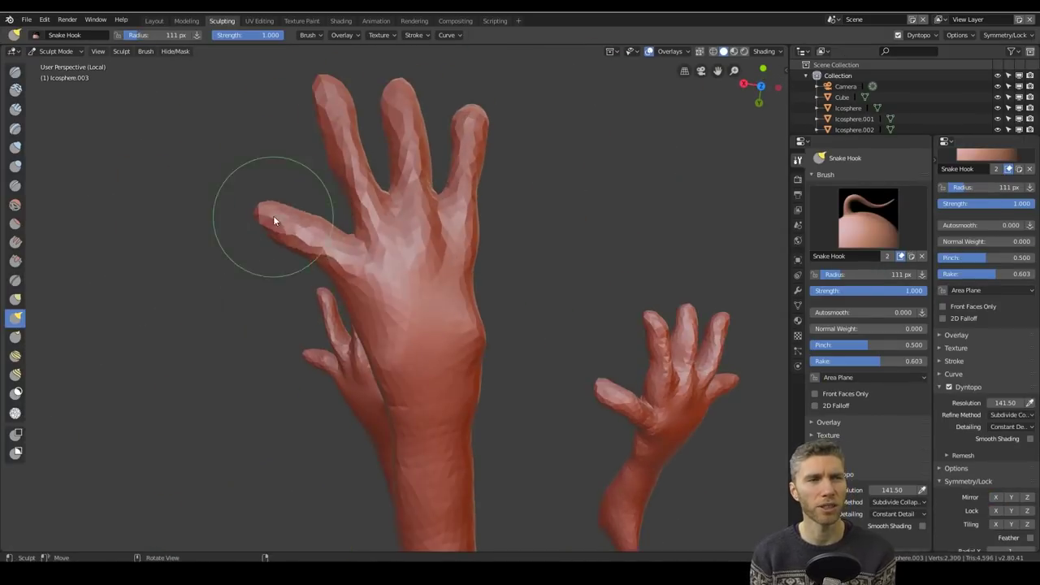
pyautogui.press('i')
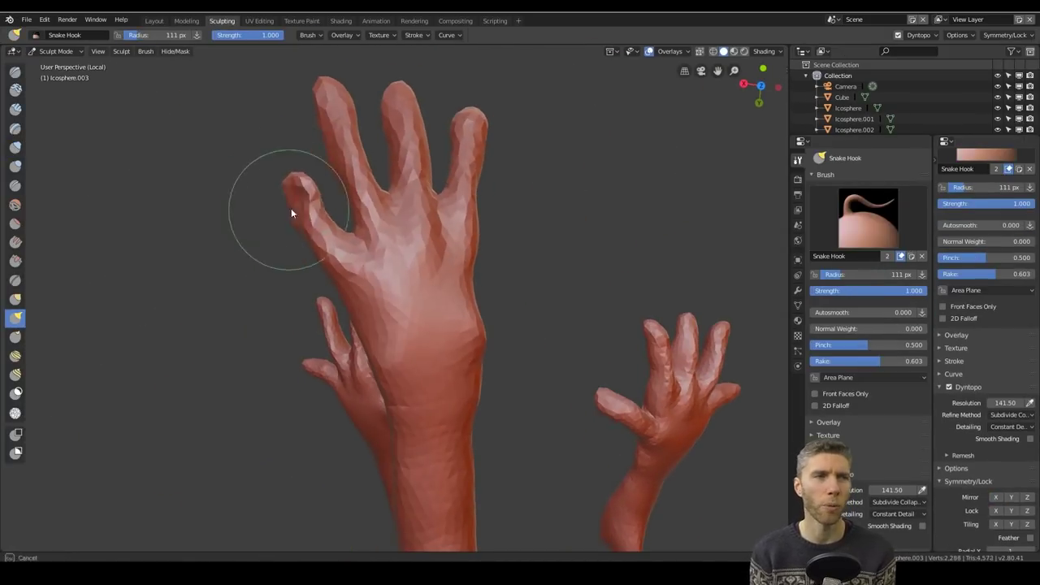
pyautogui.press('i')
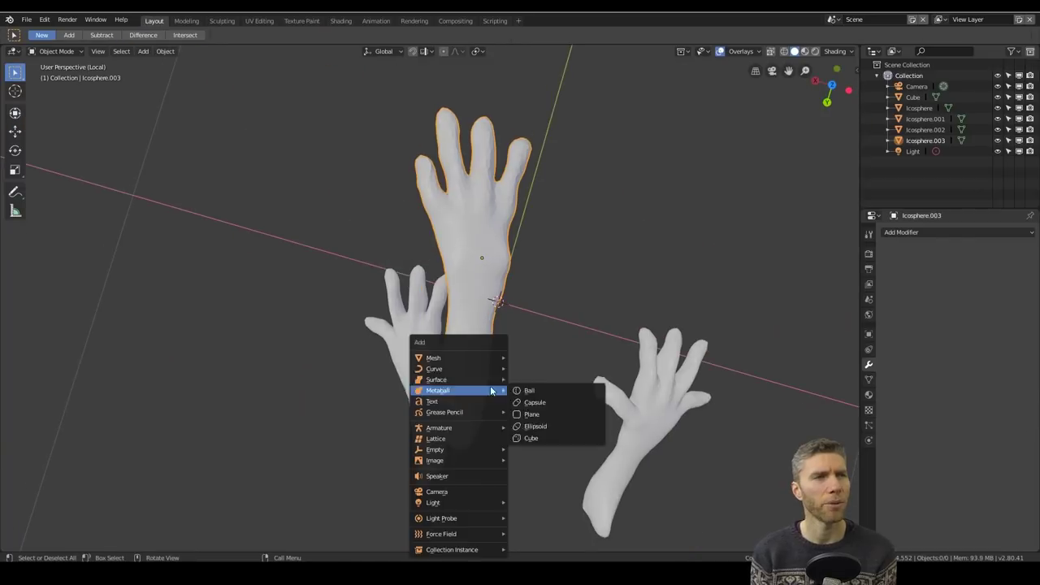
# - Add an armature and rotate it 90° on the X axis so the bone points up
pyautogui.click(528, 391)
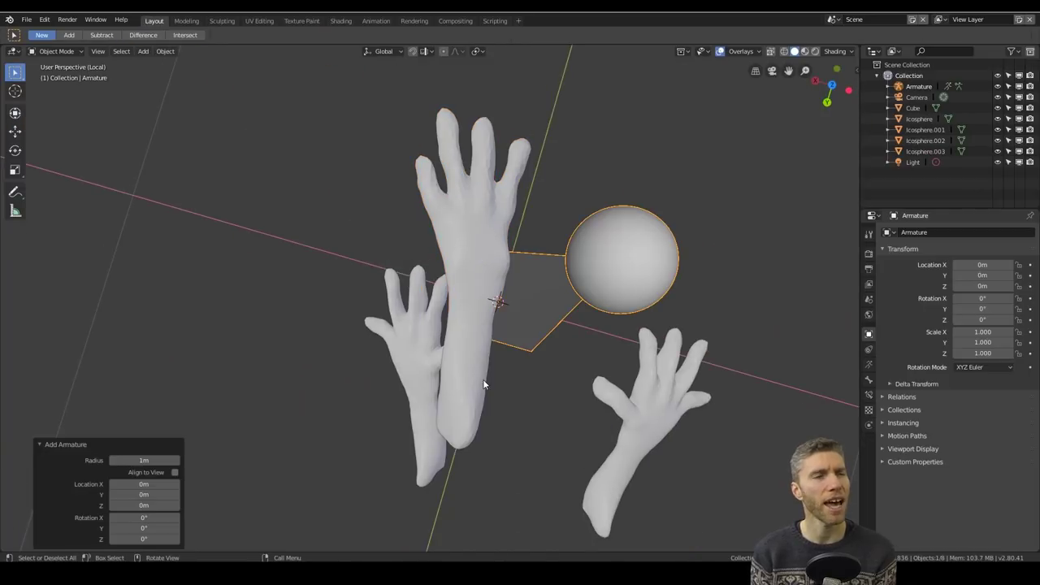
pyautogui.press('r')
pyautogui.press('x')
pyautogui.press('9')
pyautogui.press('0')
pyautogui.press('Return')
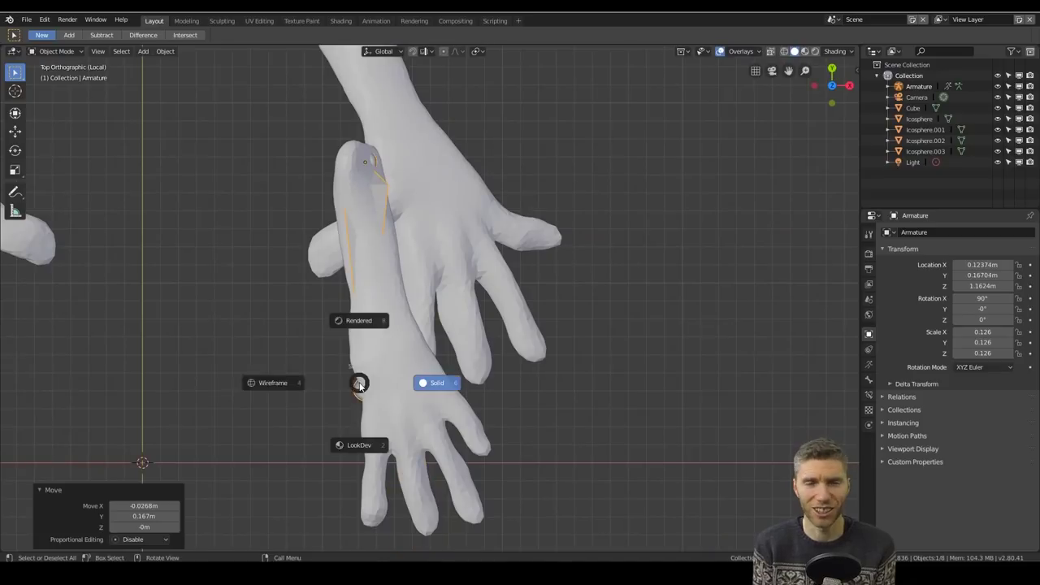
# - In wireframe Edit Mode, run bones through the forearm and five fingers, then save delicate.blend
pyautogui.press('4')
pyautogui.press('Tab')
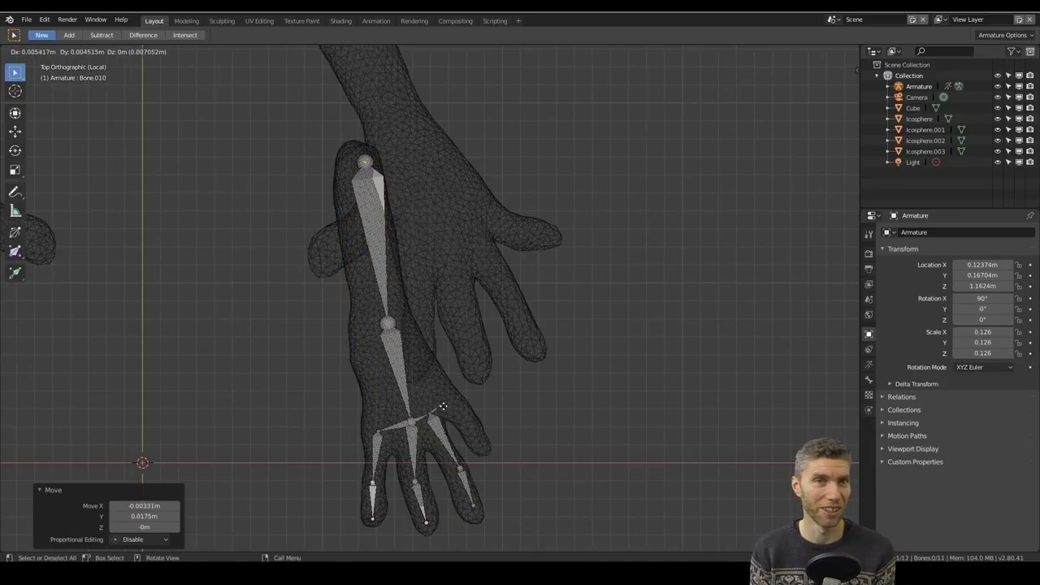
pyautogui.moveTo(443, 406); pyautogui.dragTo(281, 377, button='middle')
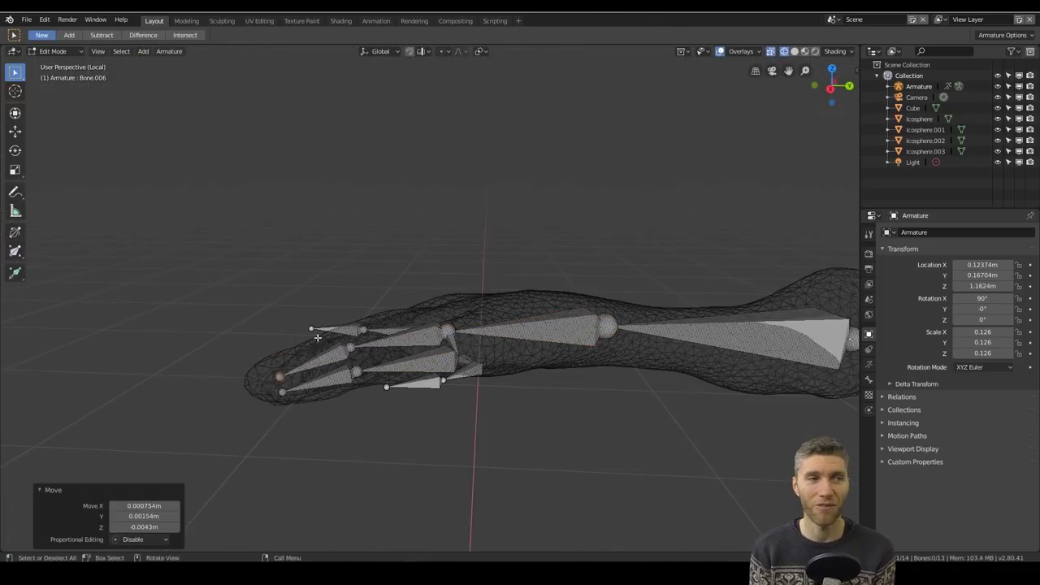
pyautogui.moveTo(317, 337); pyautogui.dragTo(455, 325, button='middle')
pyautogui.press('Tab')
pyautogui.hotkey('ctrl', 's')
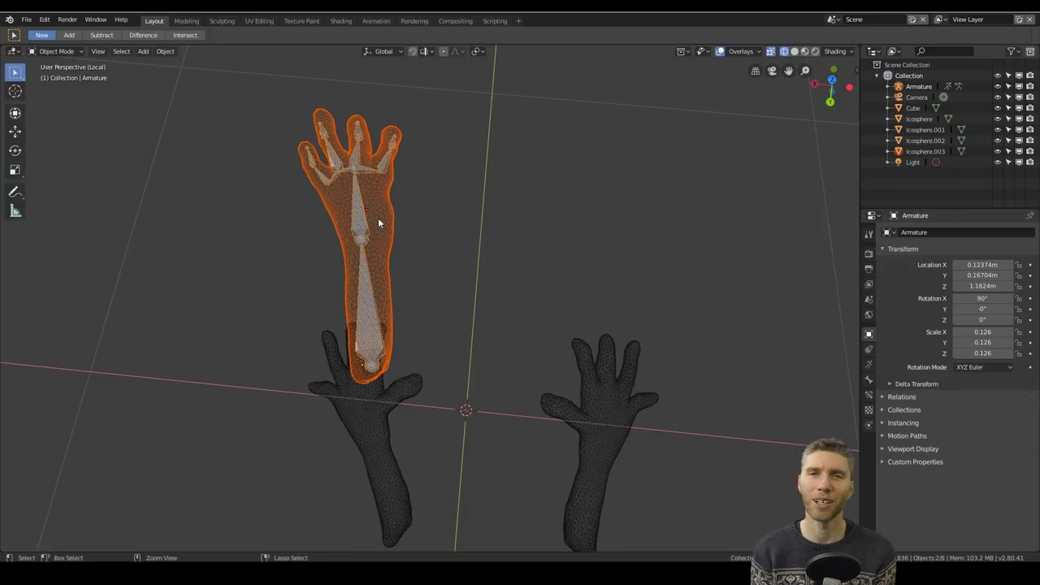
pyautogui.moveTo(378, 217); pyautogui.dragTo(410, 347, button='middle')
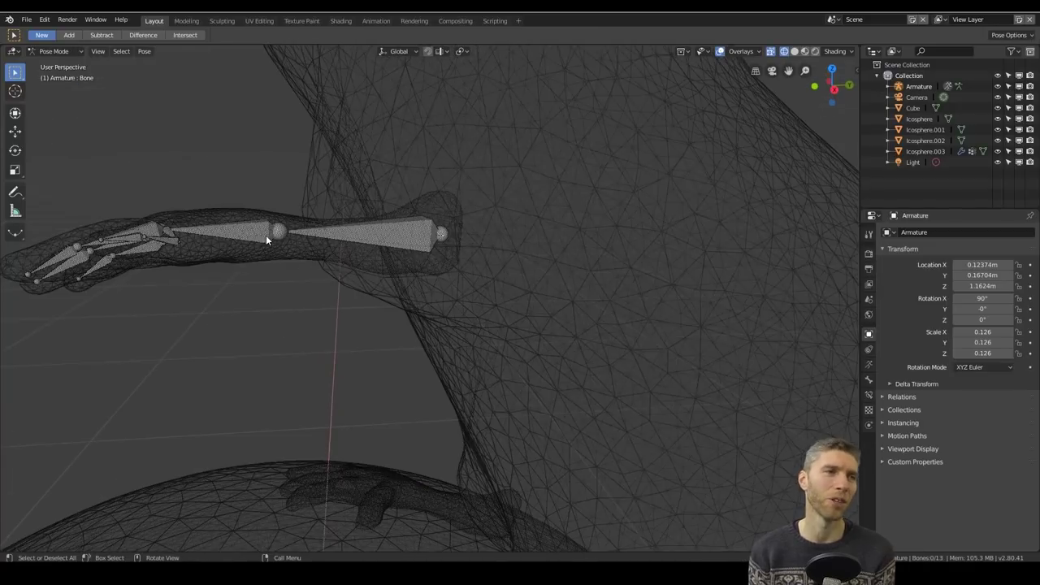
# - Try an X rotation on the forearm bone, add a timeline editor below, and open keyframe options
pyautogui.press('r')
pyautogui.press('x')
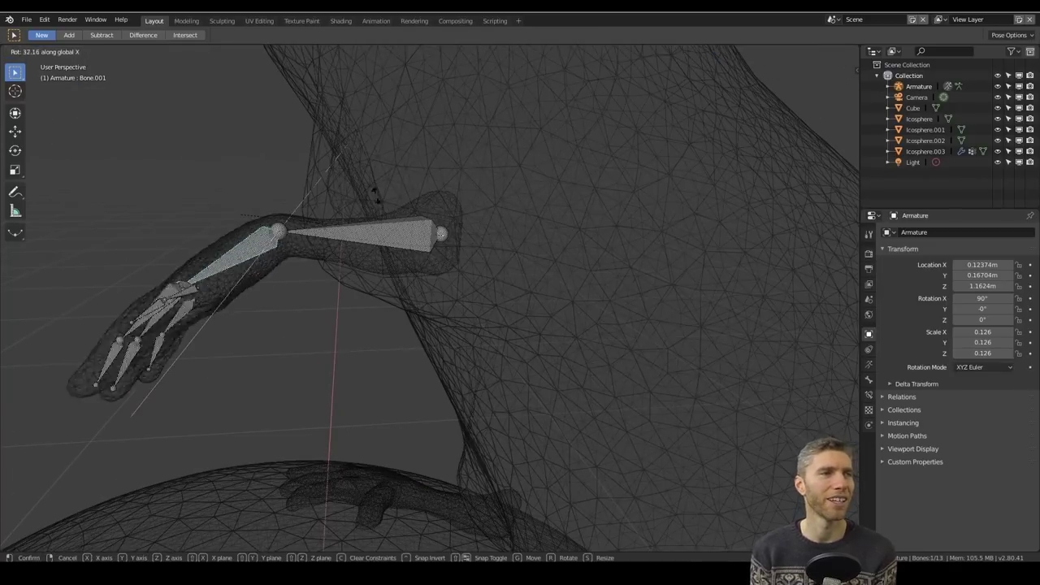
pyautogui.press('Escape')
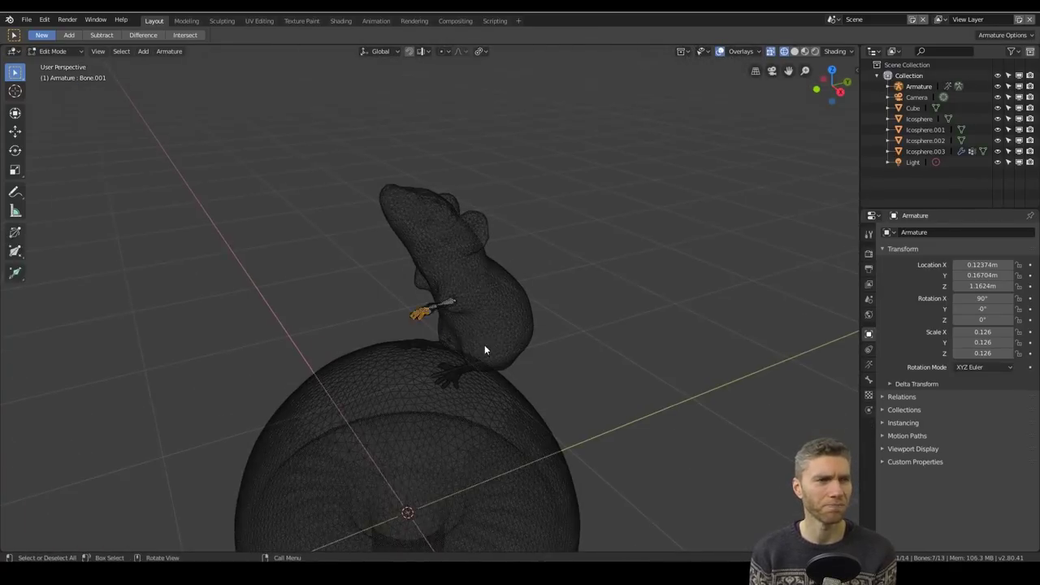
pyautogui.moveTo(484, 344); pyautogui.dragTo(455, 357, button='middle')
pyautogui.click(138, 433)
pyautogui.press('i')
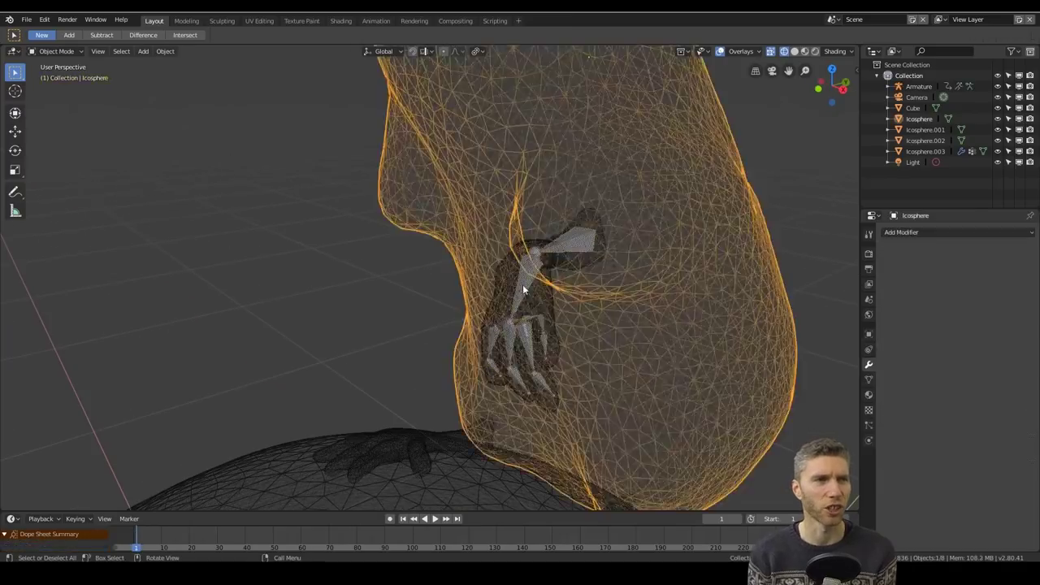
# - Duplicate the armature for the other hand and pose its hand (Y) and arm (X) bones
pyautogui.hotkey('shift', 'd')
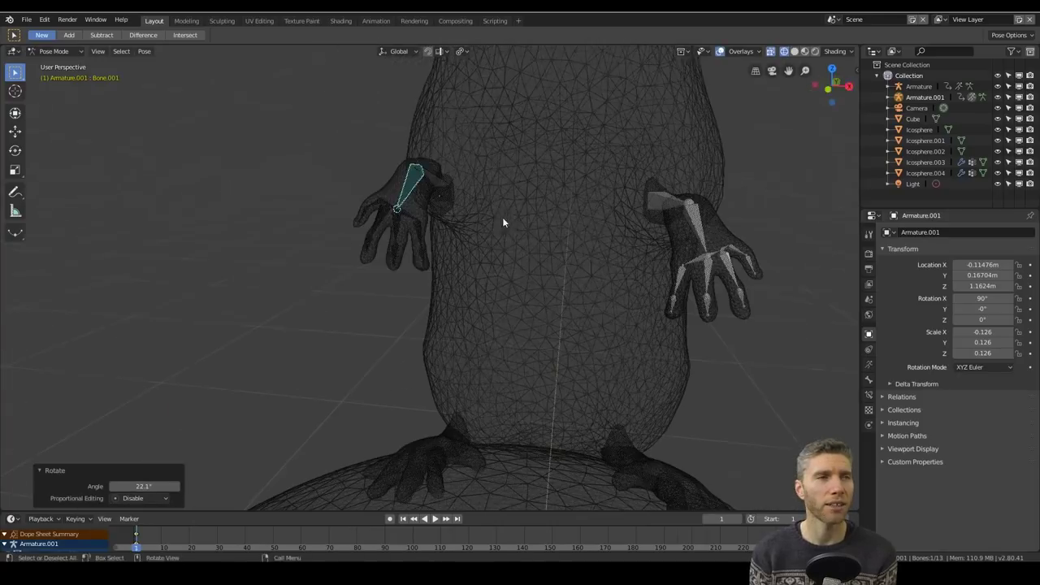
pyautogui.press('r')
pyautogui.press('y')
pyautogui.press('y')
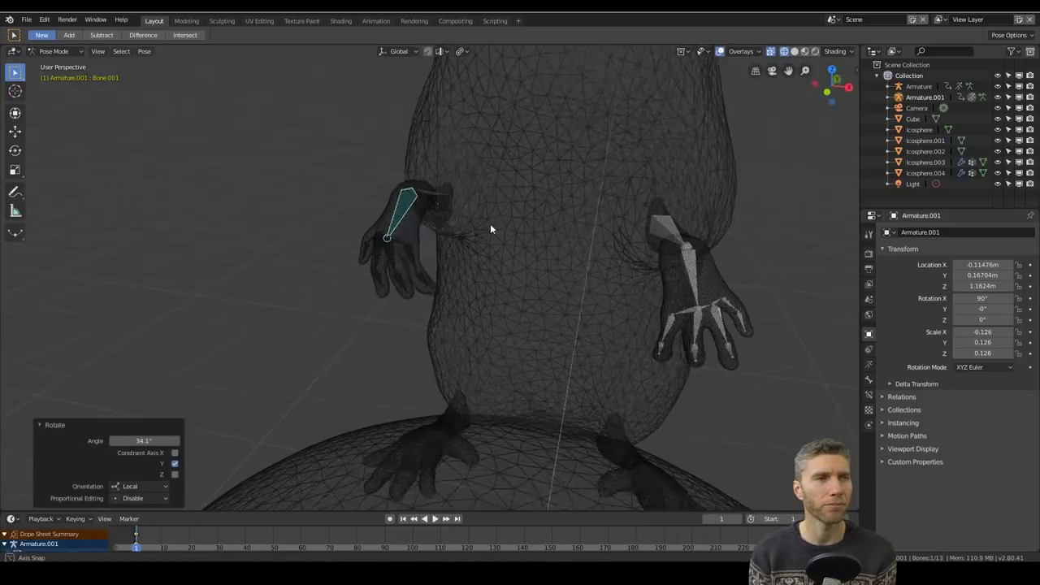
pyautogui.click(502, 224)
pyautogui.moveTo(503, 224); pyautogui.dragTo(544, 234, button='middle')
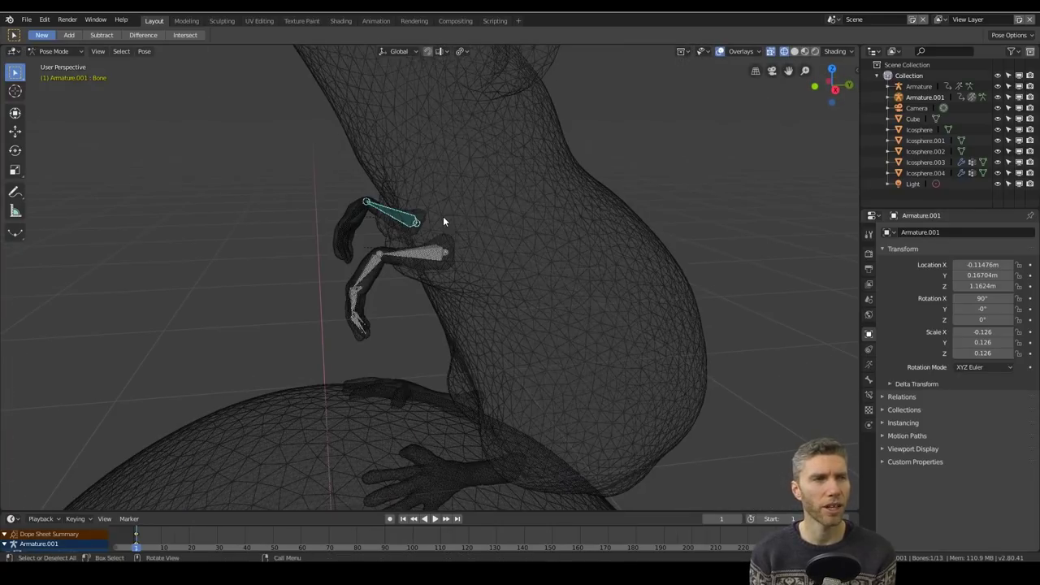
pyautogui.press('r')
pyautogui.press('x')
pyautogui.click(307, 224)
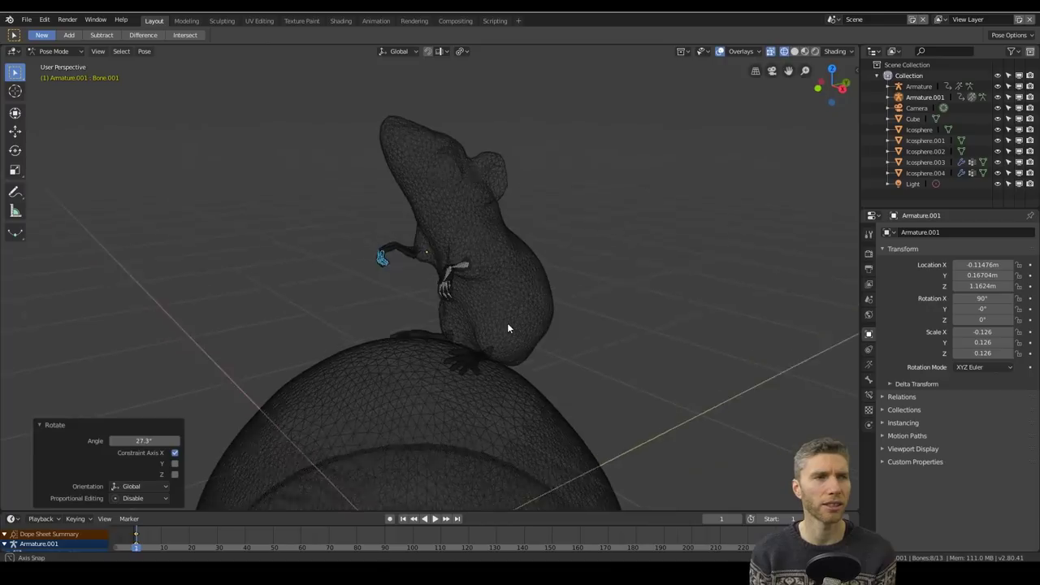
# - From the mouse's front, select its body and the right hand's bones
pyautogui.moveTo(507, 323); pyautogui.dragTo(578, 232, button='middle')
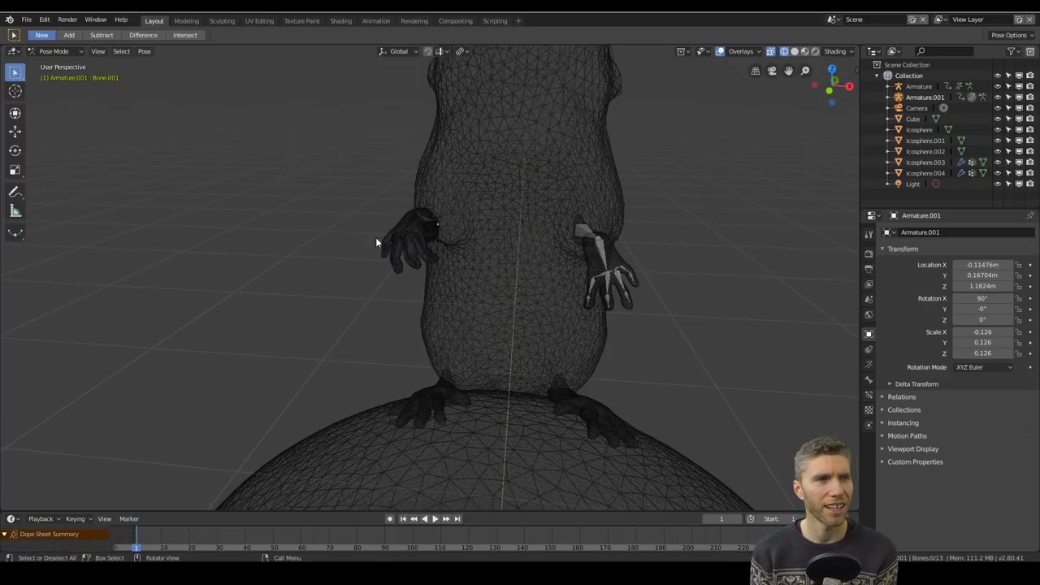
pyautogui.click(576, 248)
pyautogui.click(588, 253)
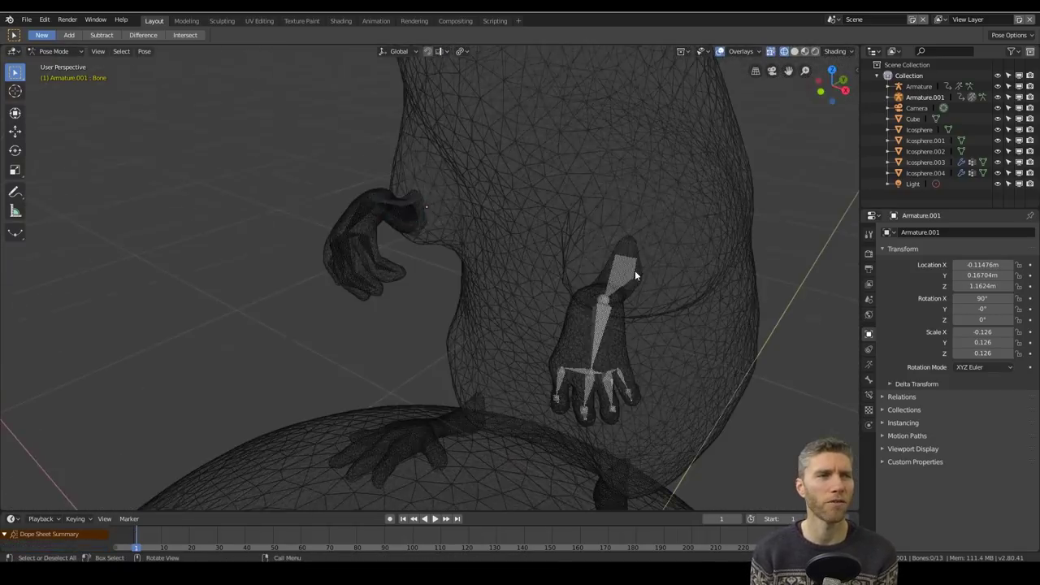
pyautogui.click(53, 51)
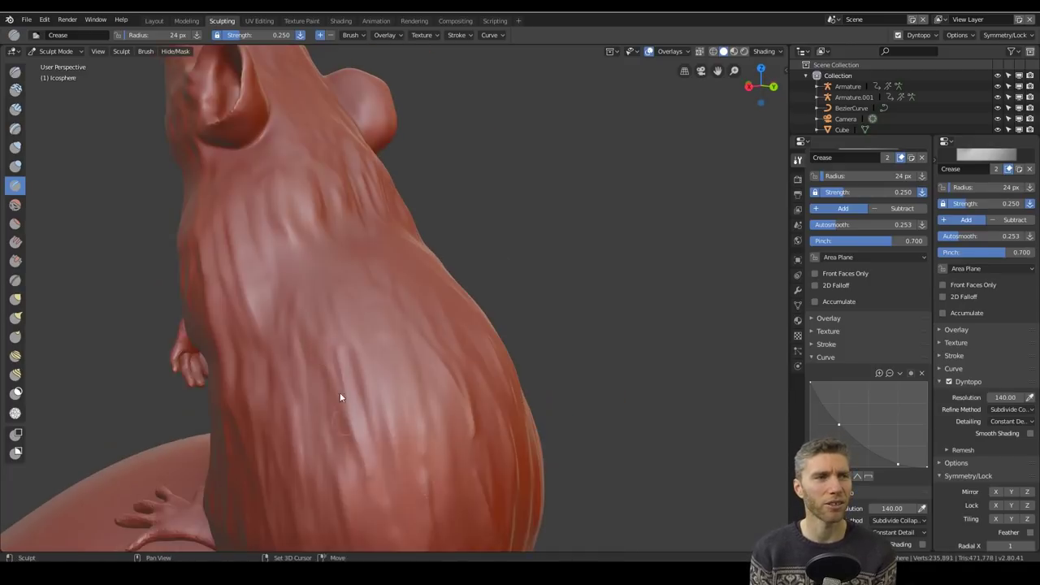
pyautogui.moveTo(339, 396); pyautogui.dragTo(323, 250, button='middle')
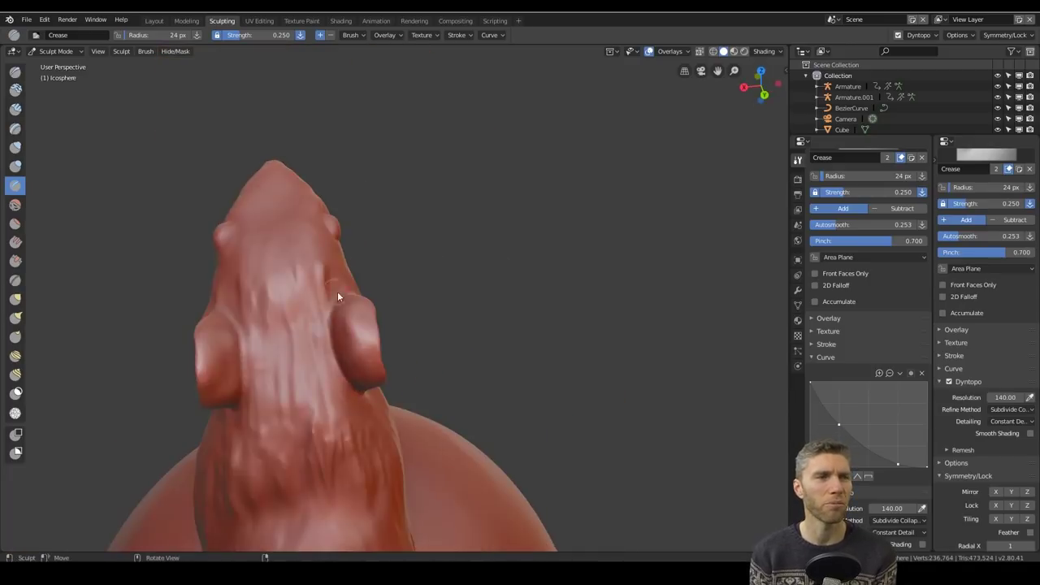
pyautogui.moveTo(337, 291)
pyautogui.mouseDown(button='middle')
pyautogui.moveTo(449, 273)
pyautogui.moveTo(401, 328)
pyautogui.moveTo(476, 333)
pyautogui.moveTo(478, 270)
pyautogui.moveTo(358, 289)
pyautogui.moveTo(433, 258)
pyautogui.moveTo(258, 242)
pyautogui.moveTo(485, 415)
pyautogui.moveTo(230, 388)
pyautogui.moveTo(294, 314)
pyautogui.moveTo(496, 384)
pyautogui.moveTo(289, 390)
pyautogui.moveTo(495, 350)
pyautogui.moveTo(465, 429)
pyautogui.mouseUp(button='middle')
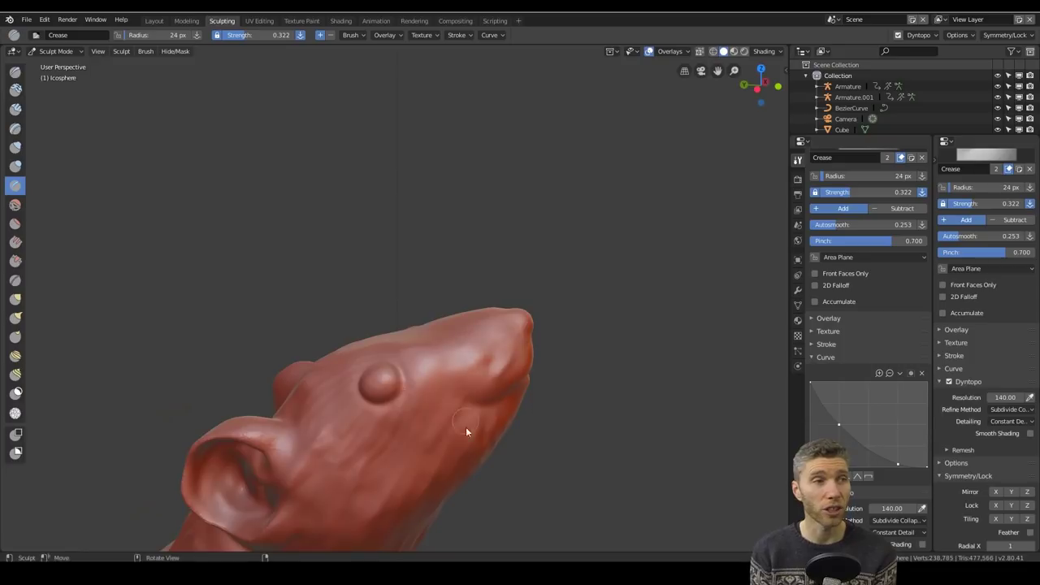
pyautogui.scroll(-8, 466, 429)
pyautogui.scroll(10, 456, 122)
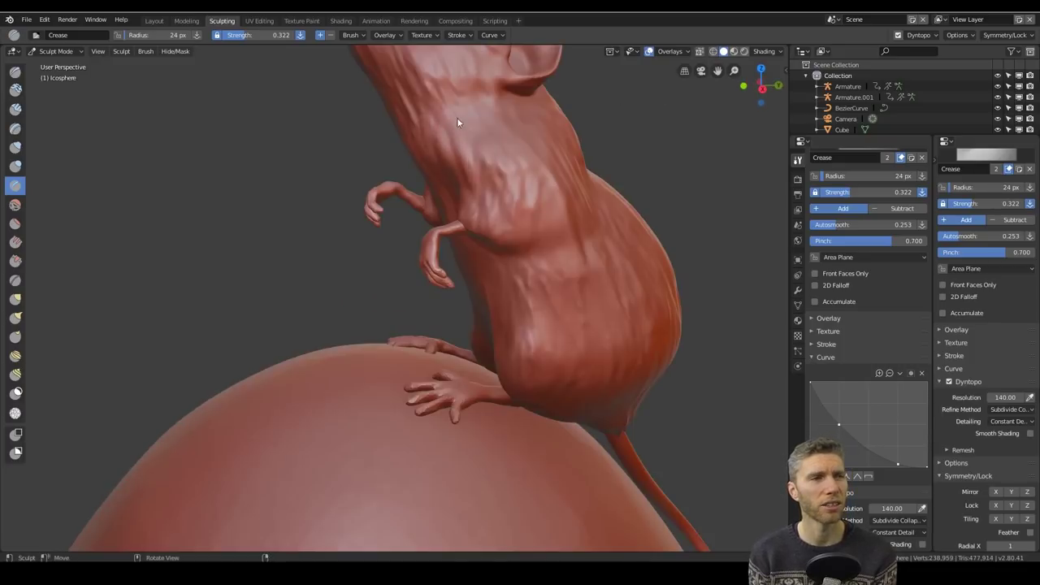
pyautogui.moveTo(457, 122); pyautogui.dragTo(552, 399, button='middle')
pyautogui.scroll(-8, 515, 430)
pyautogui.moveTo(515, 430)
pyautogui.mouseDown(button='middle')
pyautogui.moveTo(427, 369)
pyautogui.moveTo(171, 434)
pyautogui.mouseUp(button='middle')
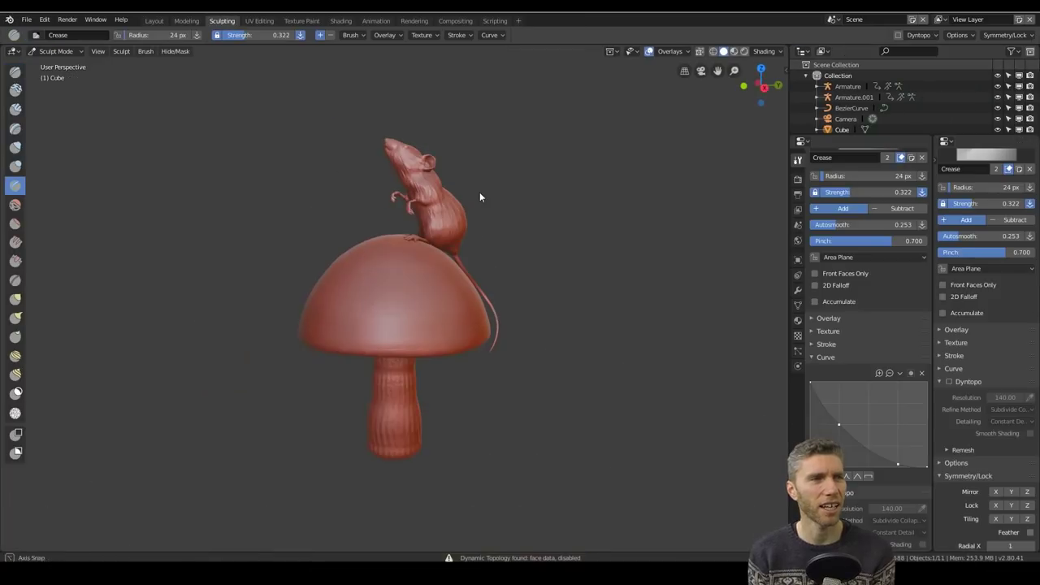
# - Bend the toadstool stem into a curved shape with the Snake Hook and Grab brushes
pyautogui.scroll(-3, 823, 425)
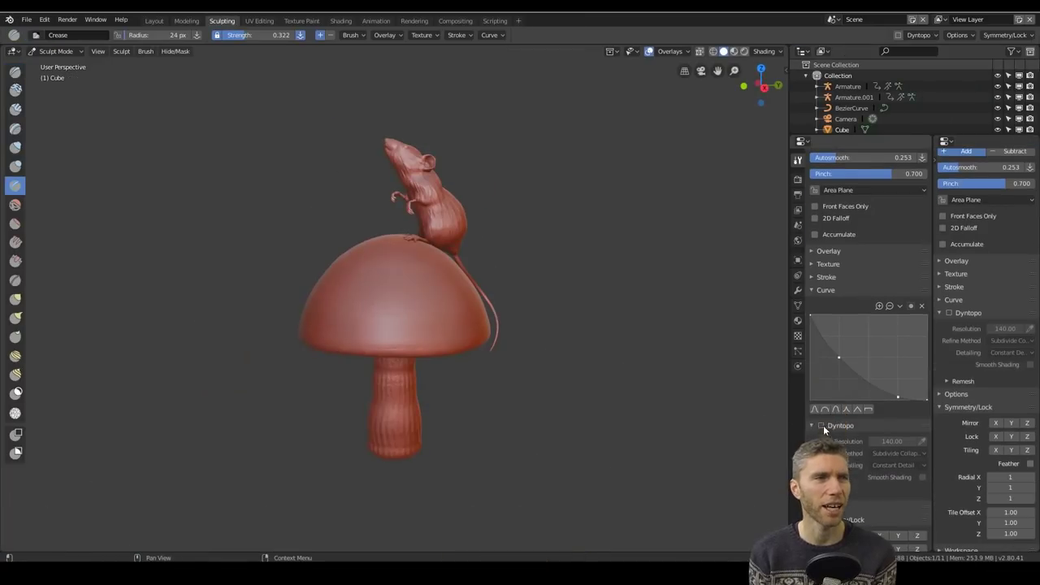
pyautogui.press('k')
pyautogui.scroll(4, 434, 374)
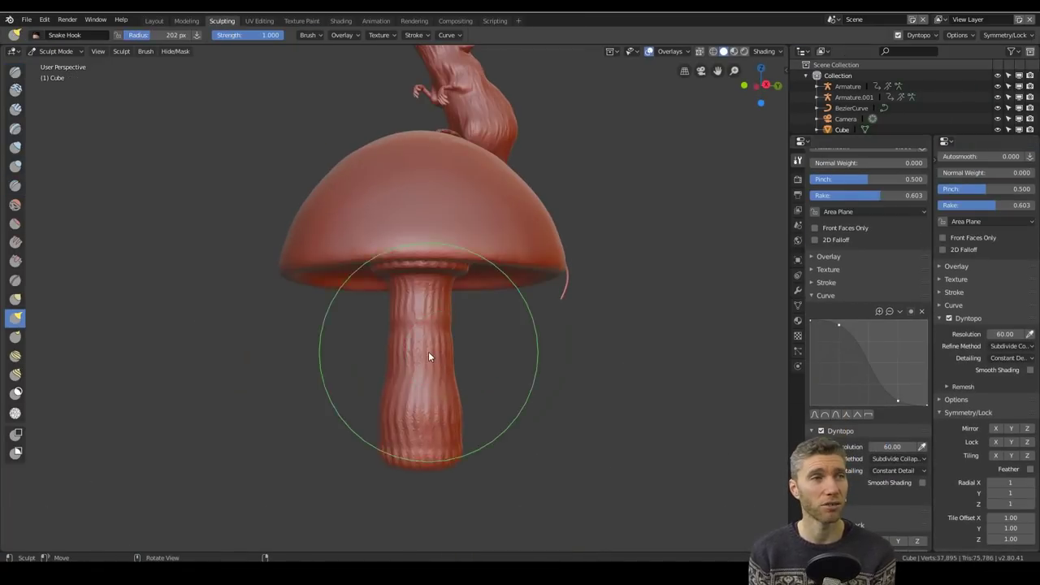
pyautogui.moveTo(405, 442)
pyautogui.mouseDown(button='middle')
pyautogui.moveTo(374, 337)
pyautogui.moveTo(504, 307)
pyautogui.moveTo(422, 244)
pyautogui.moveTo(355, 262)
pyautogui.moveTo(376, 154)
pyautogui.moveTo(464, 313)
pyautogui.mouseUp(button='middle')
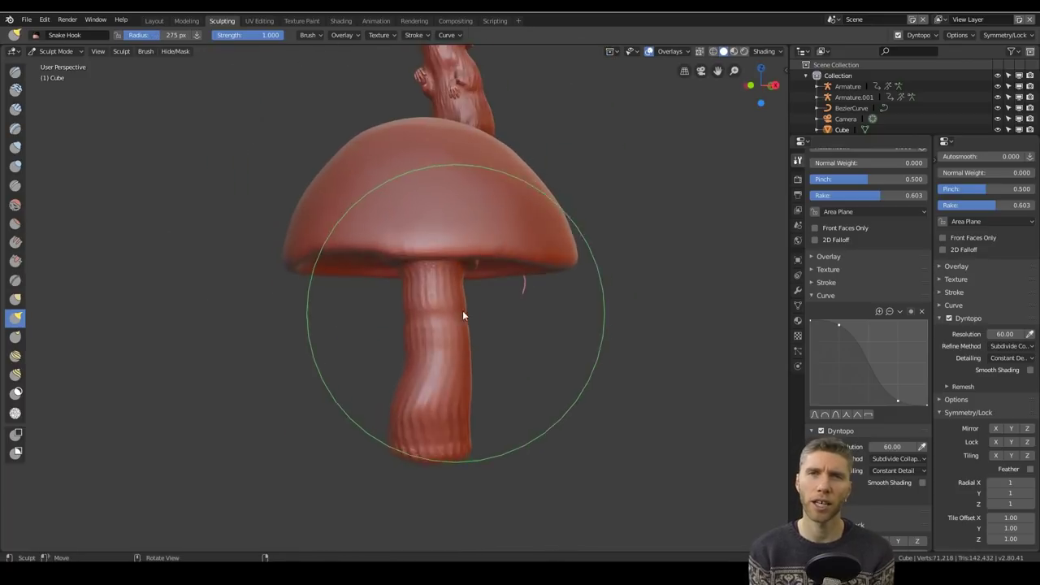
pyautogui.scroll(3, 464, 314)
pyautogui.press('g')
pyautogui.moveTo(244, 268)
pyautogui.mouseDown(button='middle')
pyautogui.moveTo(598, 195)
pyautogui.moveTo(458, 255)
pyautogui.moveTo(433, 332)
pyautogui.moveTo(427, 177)
pyautogui.moveTo(467, 289)
pyautogui.moveTo(411, 278)
pyautogui.moveTo(464, 387)
pyautogui.moveTo(318, 216)
pyautogui.moveTo(477, 351)
pyautogui.moveTo(382, 341)
pyautogui.moveTo(401, 340)
pyautogui.moveTo(375, 375)
pyautogui.moveTo(479, 250)
pyautogui.moveTo(379, 201)
pyautogui.moveTo(398, 226)
pyautogui.mouseUp(button='middle')
# - Press small pits into the cap with the Draw brush and expand the brush Texture panel
pyautogui.click(16, 71)
pyautogui.scroll(5, 418, 327)
pyautogui.scroll(2, 517, 420)
pyautogui.scroll(3, 545, 262)
pyautogui.moveTo(545, 262); pyautogui.dragTo(458, 363, button='middle')
pyautogui.scroll(-4, 355, 416)
pyautogui.scroll(-3, 485, 371)
pyautogui.scroll(5, 485, 371)
pyautogui.scroll(5, 888, 251)
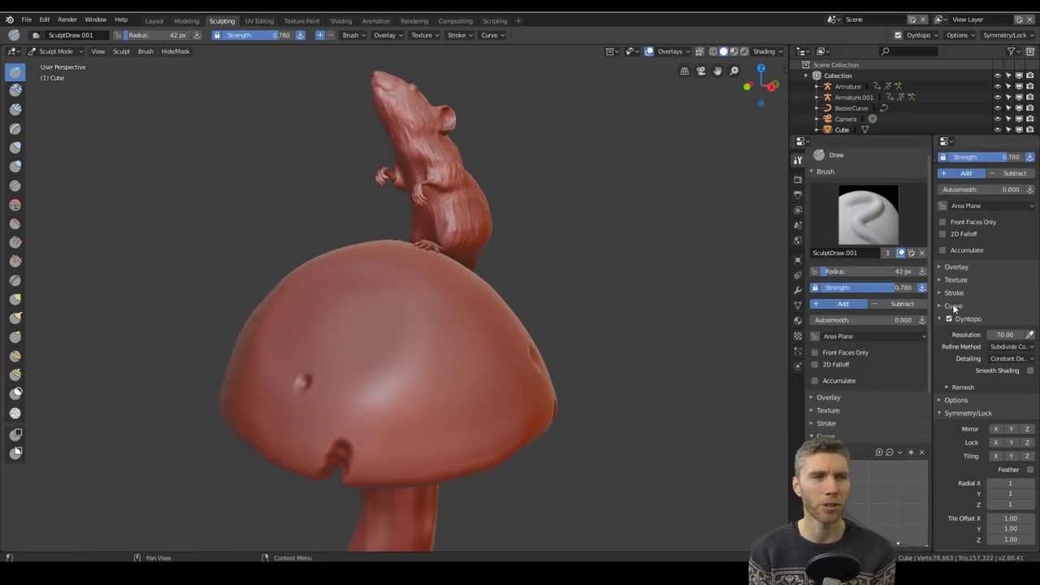
pyautogui.click(829, 415)
# - Browse to E:\blender stuff\brushes and load the Flat Rock image as the brush texture
pyautogui.click(840, 329)
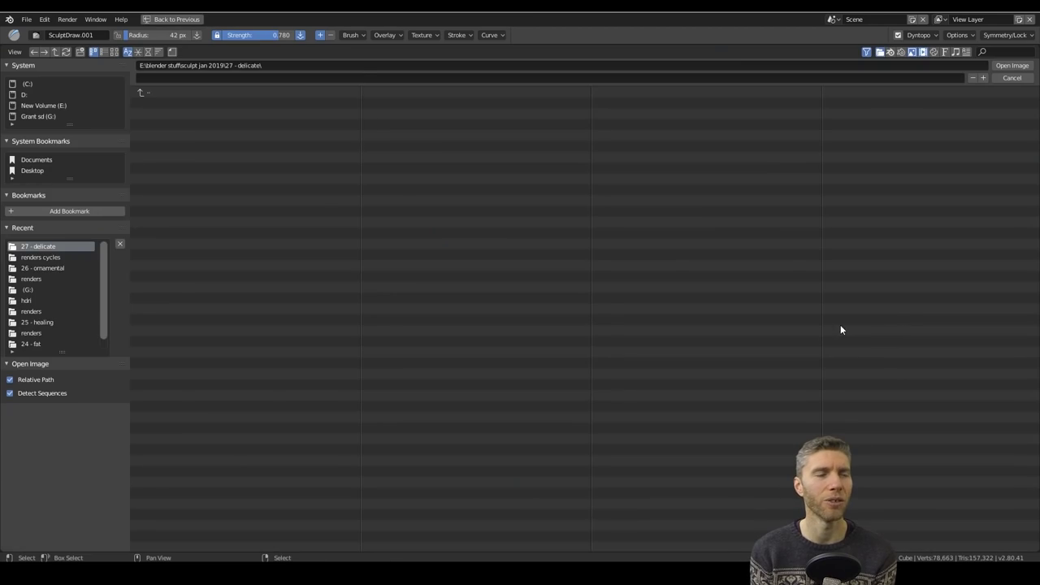
pyautogui.press('BackSpace')
pyautogui.press('BackSpace')
pyautogui.doubleClick(218, 112)
pyautogui.scroll(-15, 218, 112)
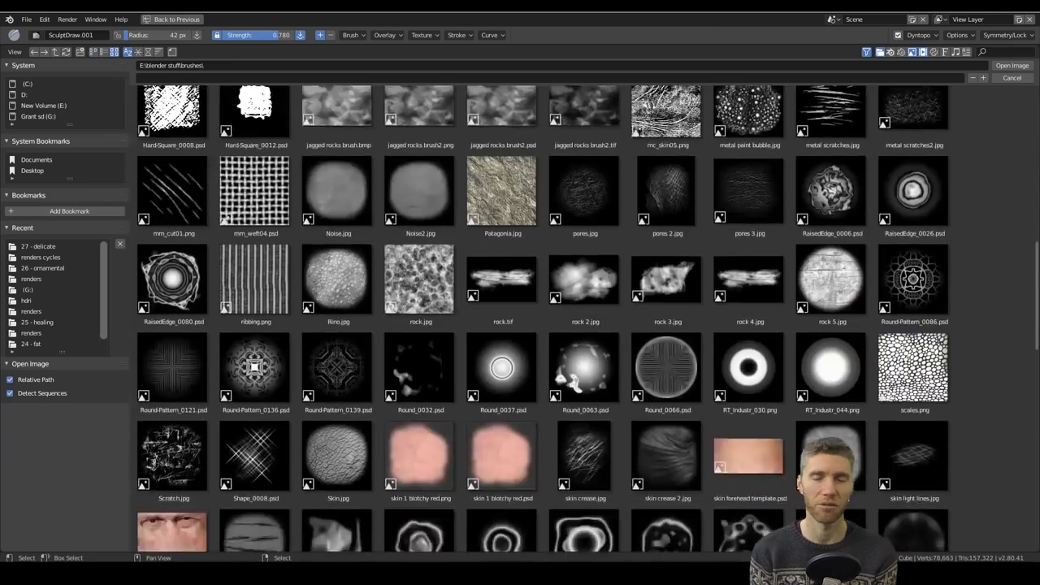
pyautogui.click(173, 311)
pyautogui.scroll(15, 1033, 118)
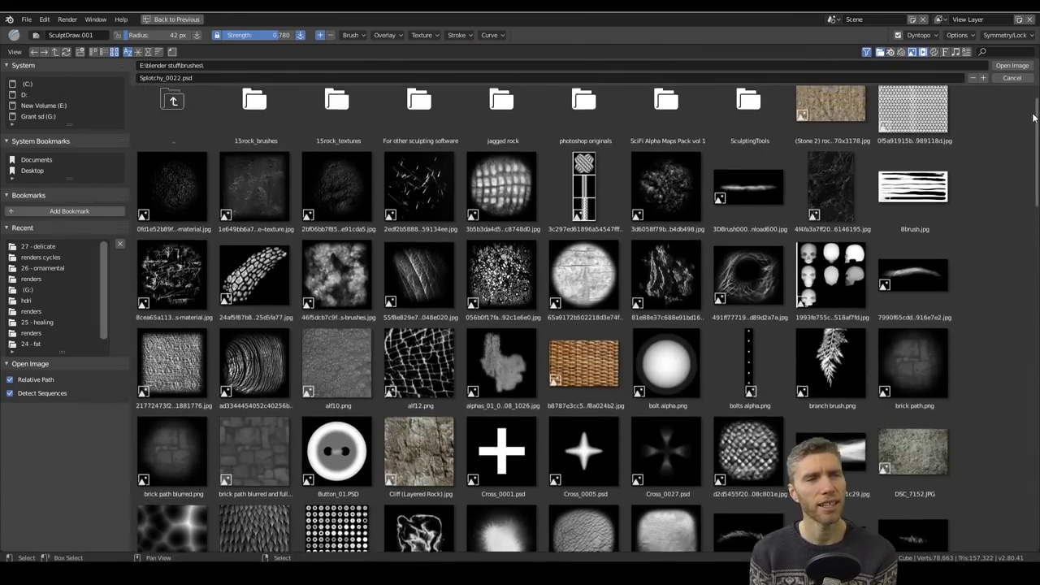
pyautogui.moveTo(1032, 118); pyautogui.dragTo(1035, 522)
pyautogui.doubleClick(344, 329)
pyautogui.scroll(4, 343, 329)
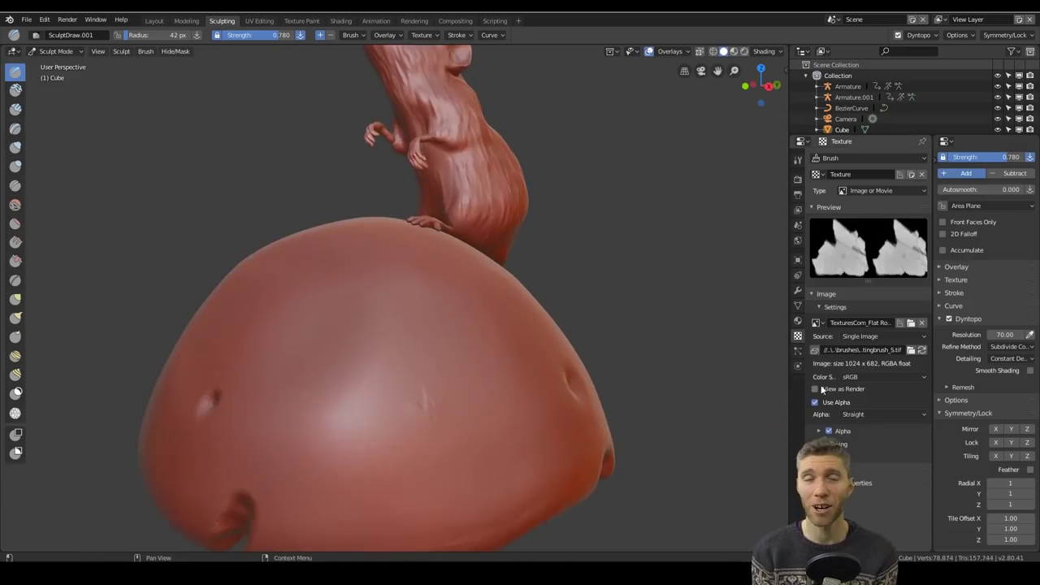
# - Show SculptDraw.001's settings and start stamping textured marks on the cap from a low side view
pyautogui.click(798, 158)
pyautogui.hotkey('shift', 'space')
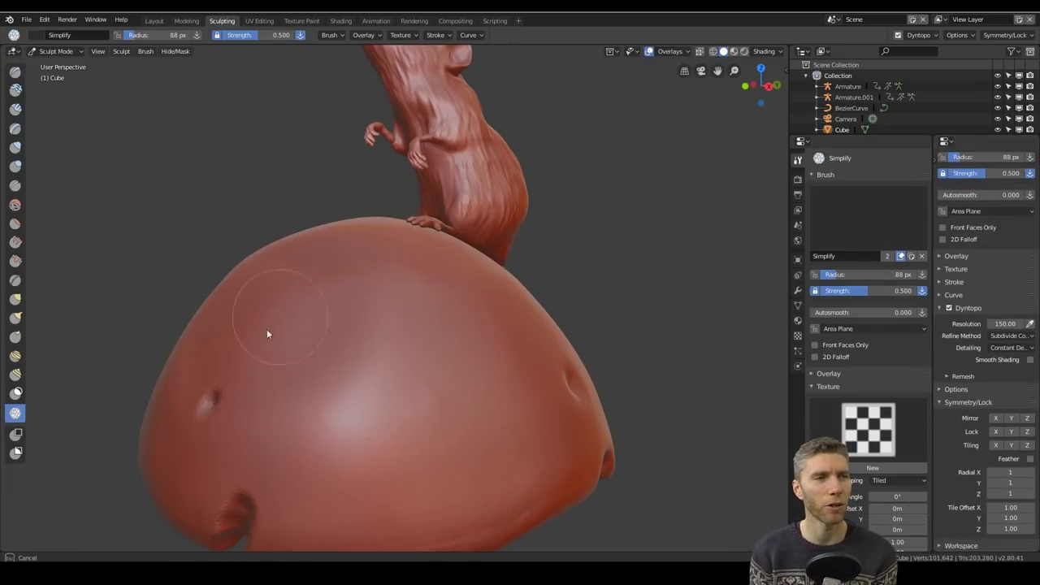
pyautogui.moveTo(266, 333)
pyautogui.mouseDown(button='middle')
pyautogui.moveTo(613, 314)
pyautogui.moveTo(506, 176)
pyautogui.moveTo(476, 301)
pyautogui.moveTo(466, 232)
pyautogui.moveTo(572, 301)
pyautogui.moveTo(306, 290)
pyautogui.moveTo(387, 180)
pyautogui.moveTo(527, 264)
pyautogui.moveTo(589, 227)
pyautogui.moveTo(355, 194)
pyautogui.moveTo(193, 284)
pyautogui.moveTo(401, 291)
pyautogui.mouseUp(button='middle')
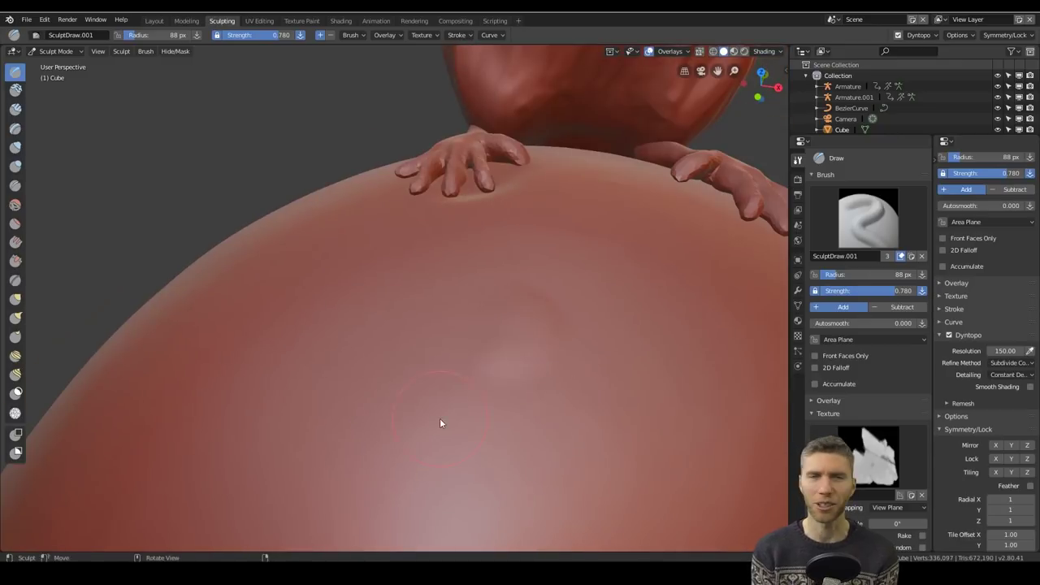
pyautogui.scroll(-3, 881, 360)
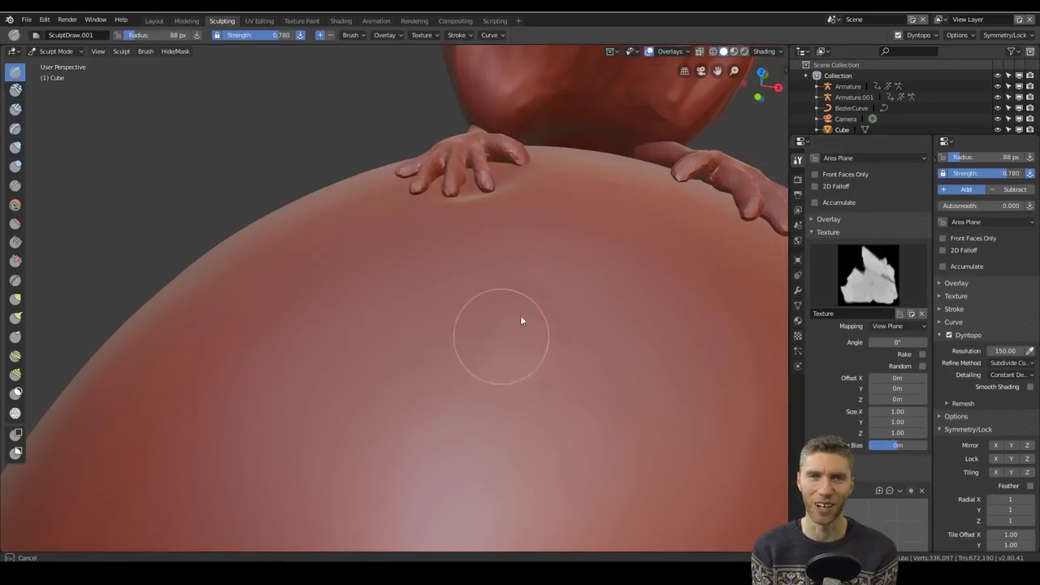
pyautogui.moveTo(520, 320); pyautogui.dragTo(386, 393, button='middle')
pyautogui.scroll(5, 891, 300)
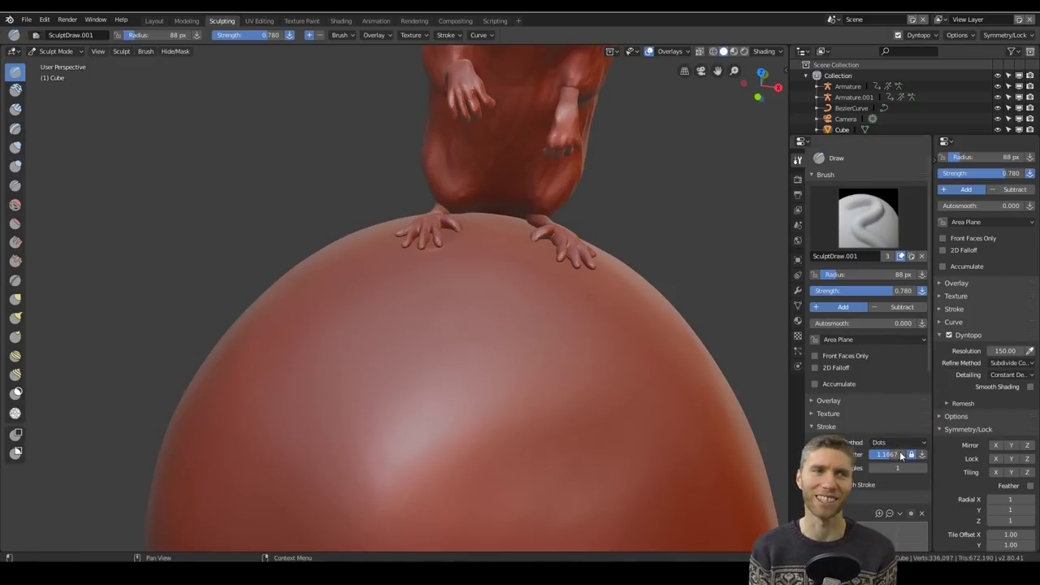
pyautogui.moveTo(557, 445); pyautogui.dragTo(567, 342, button='middle')
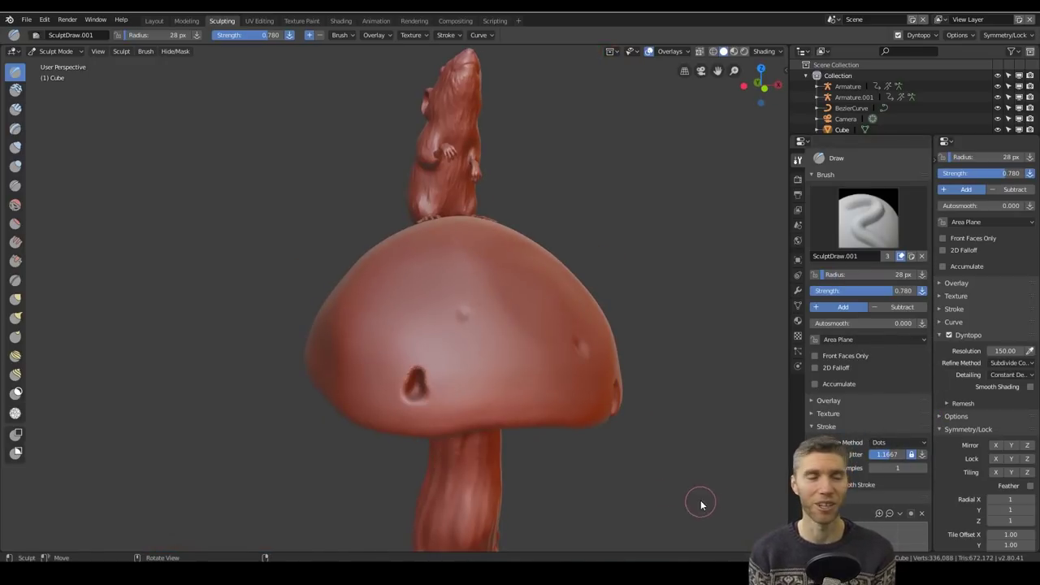
# - Speckle the rest of the cap with splotchy dimples from several close-up angles
pyautogui.moveTo(701, 504)
pyautogui.mouseDown(button='middle')
pyautogui.moveTo(642, 325)
pyautogui.moveTo(645, 399)
pyautogui.moveTo(323, 308)
pyautogui.moveTo(569, 377)
pyautogui.moveTo(582, 346)
pyautogui.moveTo(617, 358)
pyautogui.mouseUp(button='middle')
pyautogui.scroll(-4, 893, 375)
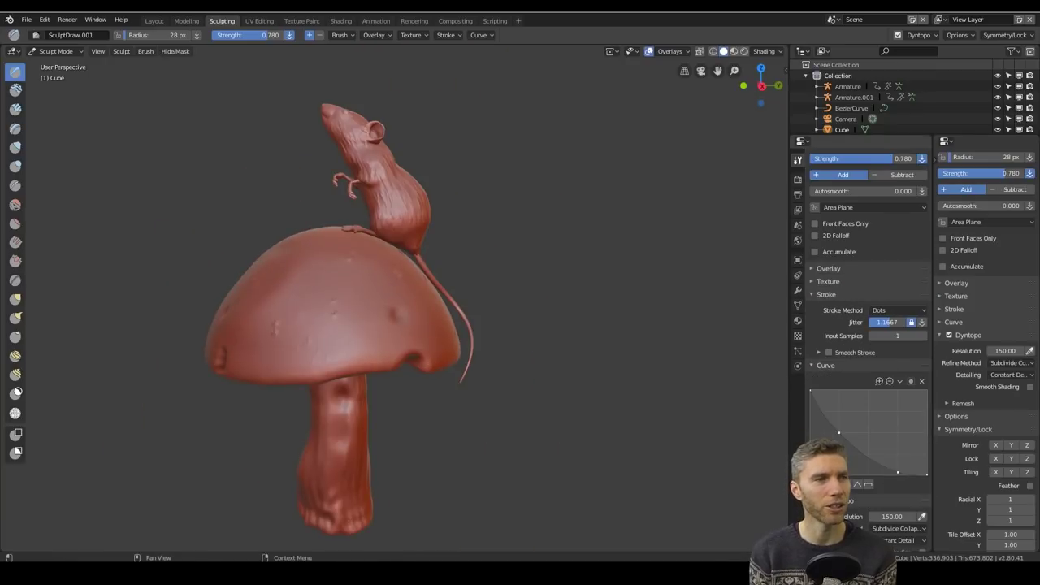
pyautogui.moveTo(520, 358); pyautogui.dragTo(455, 244, button='middle')
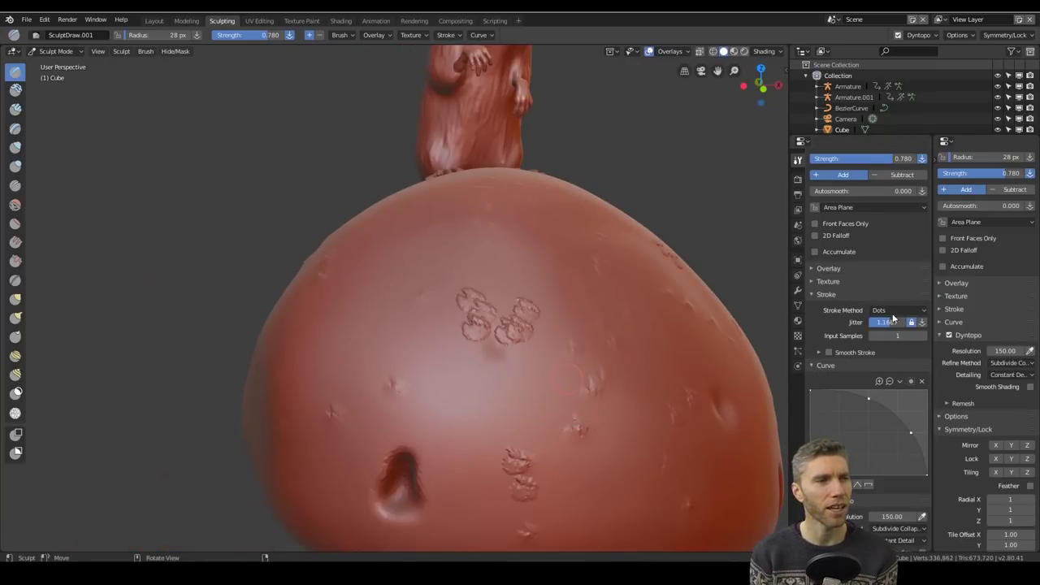
pyautogui.moveTo(575, 269)
pyautogui.mouseDown(button='middle')
pyautogui.moveTo(511, 453)
pyautogui.moveTo(536, 366)
pyautogui.moveTo(418, 399)
pyautogui.moveTo(569, 349)
pyautogui.mouseUp(button='middle')
pyautogui.scroll(3, 869, 328)
pyautogui.scroll(2, 582, 264)
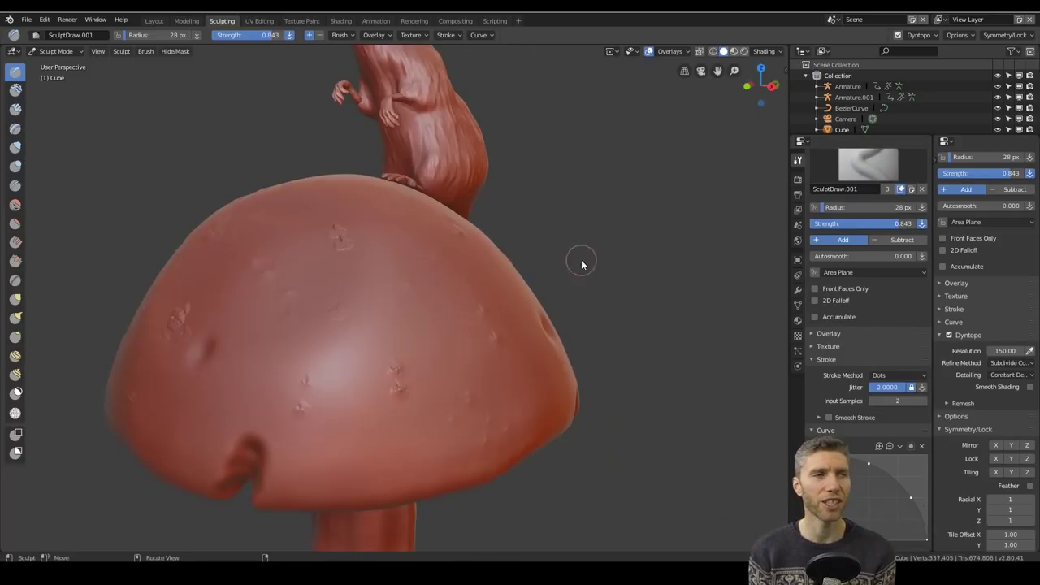
pyautogui.moveTo(506, 328)
pyautogui.mouseDown(button='middle')
pyautogui.moveTo(608, 363)
pyautogui.moveTo(367, 378)
pyautogui.moveTo(573, 415)
pyautogui.moveTo(520, 312)
pyautogui.moveTo(515, 346)
pyautogui.moveTo(458, 183)
pyautogui.moveTo(536, 299)
pyautogui.moveTo(530, 460)
pyautogui.moveTo(287, 301)
pyautogui.moveTo(417, 343)
pyautogui.moveTo(348, 320)
pyautogui.moveTo(281, 143)
pyautogui.moveTo(528, 394)
pyautogui.mouseUp(button='middle')
pyautogui.hotkey('shift', 'c')
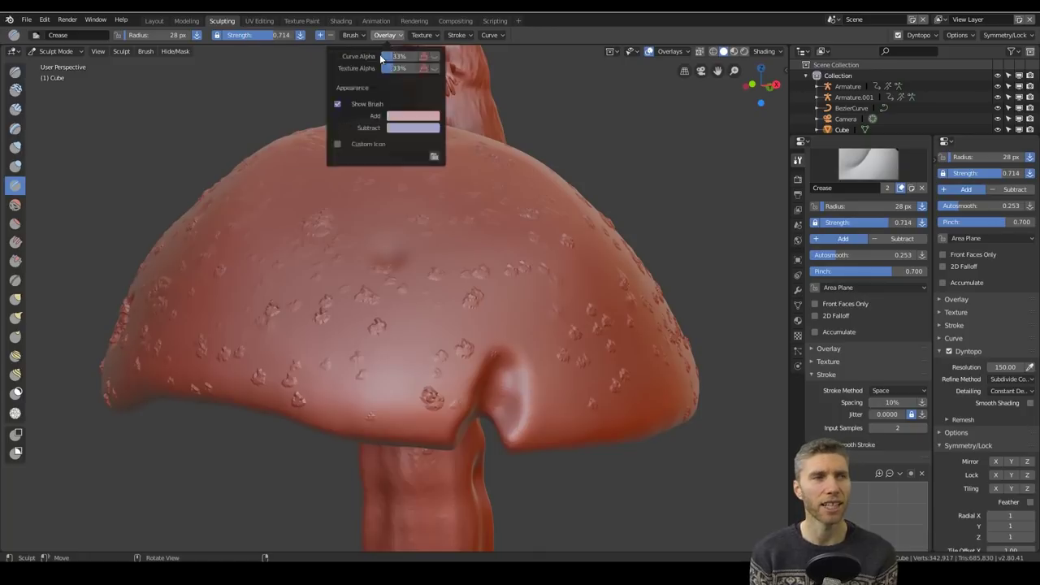
# - Carve radial gill creases under the mushroom cap with the Crease brush
pyautogui.moveTo(487, 356); pyautogui.dragTo(456, 227, button='middle')
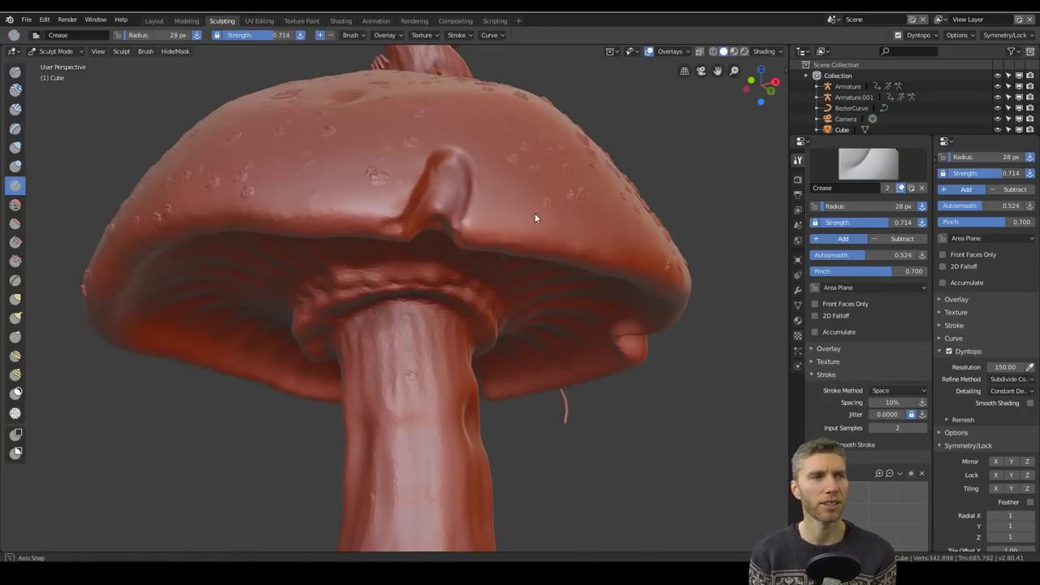
pyautogui.moveTo(535, 218)
pyautogui.mouseDown(button='middle')
pyautogui.moveTo(441, 297)
pyautogui.moveTo(609, 290)
pyautogui.moveTo(354, 244)
pyautogui.moveTo(523, 337)
pyautogui.moveTo(611, 225)
pyautogui.moveTo(278, 395)
pyautogui.moveTo(526, 335)
pyautogui.moveTo(445, 331)
pyautogui.moveTo(431, 351)
pyautogui.moveTo(351, 327)
pyautogui.moveTo(397, 346)
pyautogui.moveTo(301, 296)
pyautogui.moveTo(466, 382)
pyautogui.moveTo(262, 389)
pyautogui.moveTo(406, 400)
pyautogui.moveTo(559, 304)
pyautogui.moveTo(332, 399)
pyautogui.moveTo(529, 362)
pyautogui.moveTo(484, 427)
pyautogui.moveTo(540, 393)
pyautogui.moveTo(528, 324)
pyautogui.moveTo(538, 269)
pyautogui.moveTo(485, 365)
pyautogui.moveTo(513, 404)
pyautogui.moveTo(549, 264)
pyautogui.moveTo(525, 116)
pyautogui.moveTo(515, 177)
pyautogui.moveTo(521, 365)
pyautogui.moveTo(434, 195)
pyautogui.moveTo(281, 427)
pyautogui.moveTo(455, 259)
pyautogui.moveTo(427, 145)
pyautogui.moveTo(429, 177)
pyautogui.moveTo(447, 127)
pyautogui.mouseUp(button='middle')
pyautogui.press('x')
pyautogui.scroll(-5, 539, 269)
pyautogui.hotkey('shift', 'c')
pyautogui.scroll(5, 513, 404)
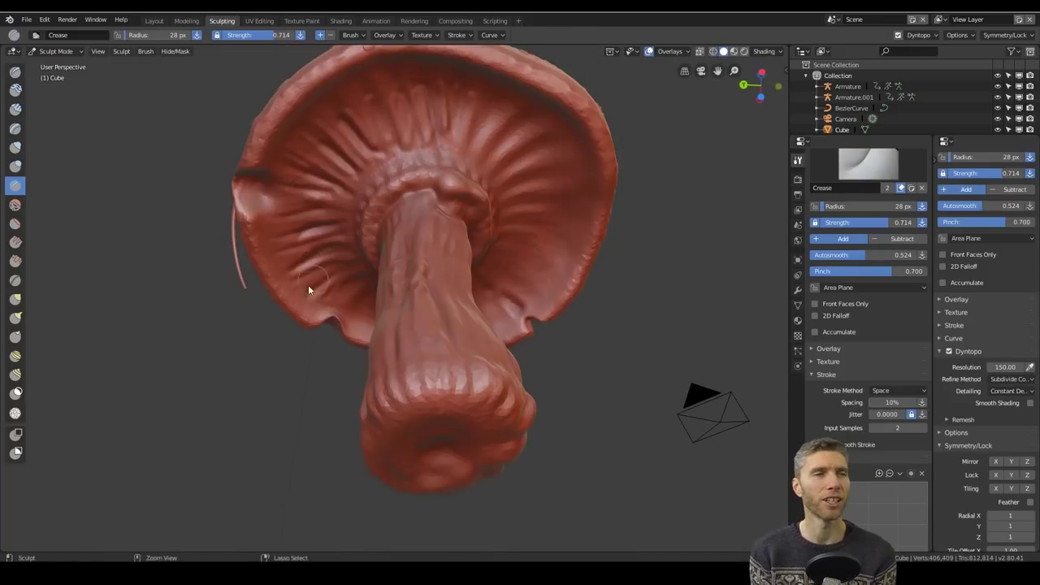
pyautogui.moveTo(308, 289); pyautogui.dragTo(498, 297, button='middle')
pyautogui.moveTo(395, 363); pyautogui.dragTo(570, 270, button='middle')
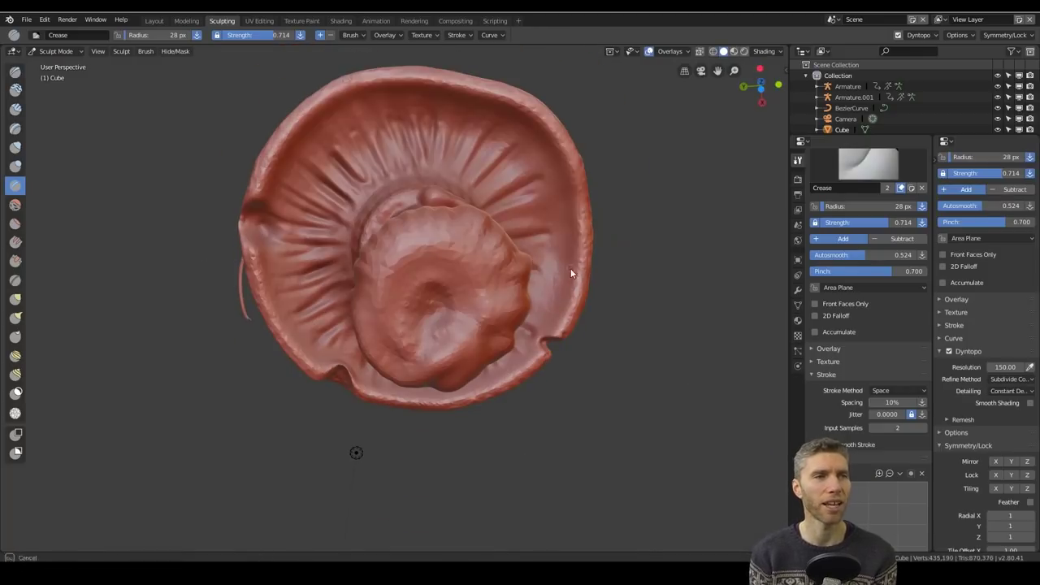
# - Sculpt detail and a crease line into the mouse's head, then save as rig.blend
pyautogui.moveTo(419, 371); pyautogui.dragTo(460, 327, button='middle')
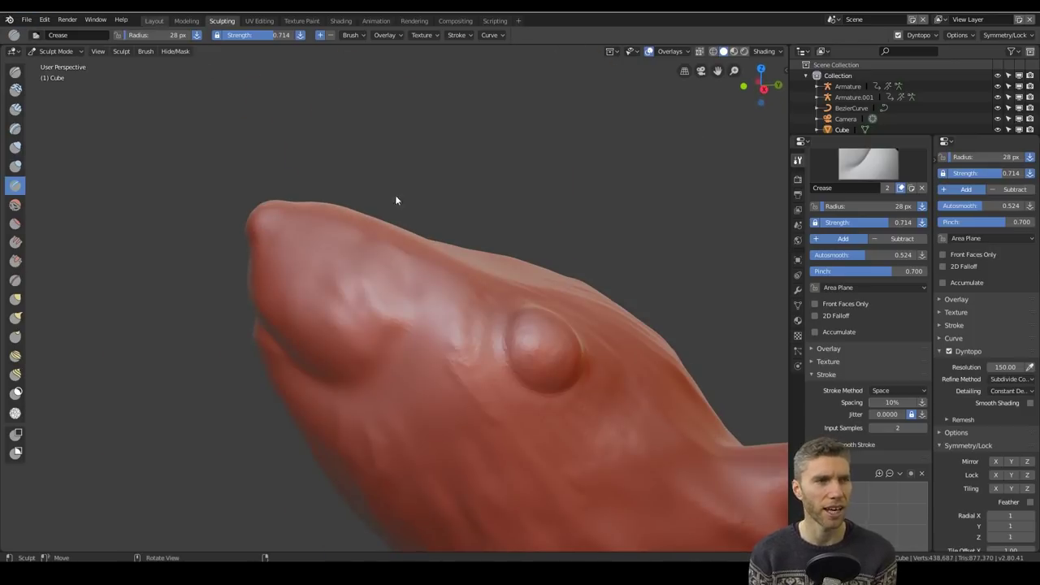
pyautogui.moveTo(412, 286); pyautogui.dragTo(383, 229)
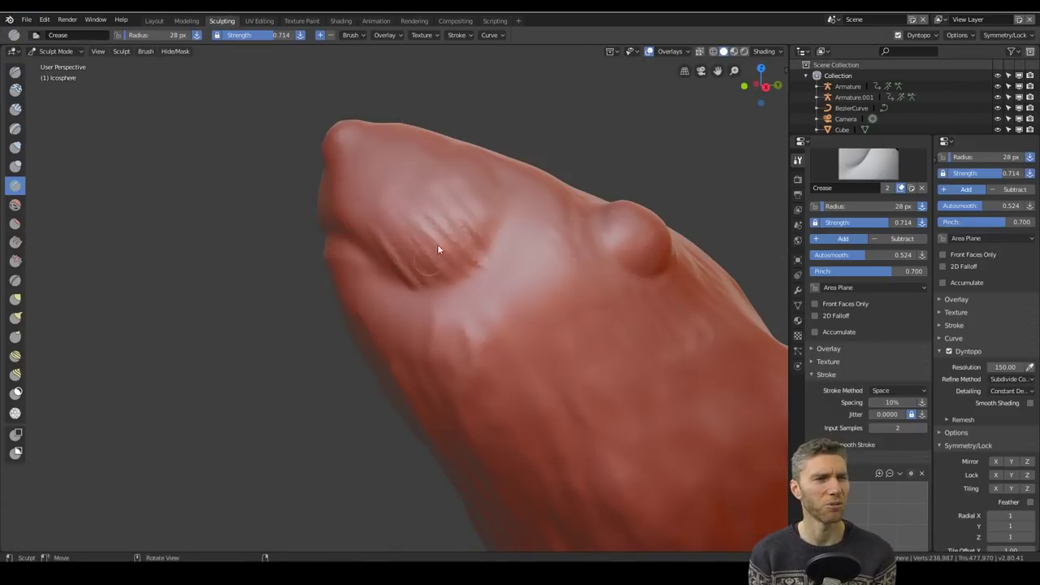
pyautogui.moveTo(437, 243); pyautogui.dragTo(487, 403, button='middle')
pyautogui.scroll(-10, 478, 344)
pyautogui.hotkey('ctrl', 's')
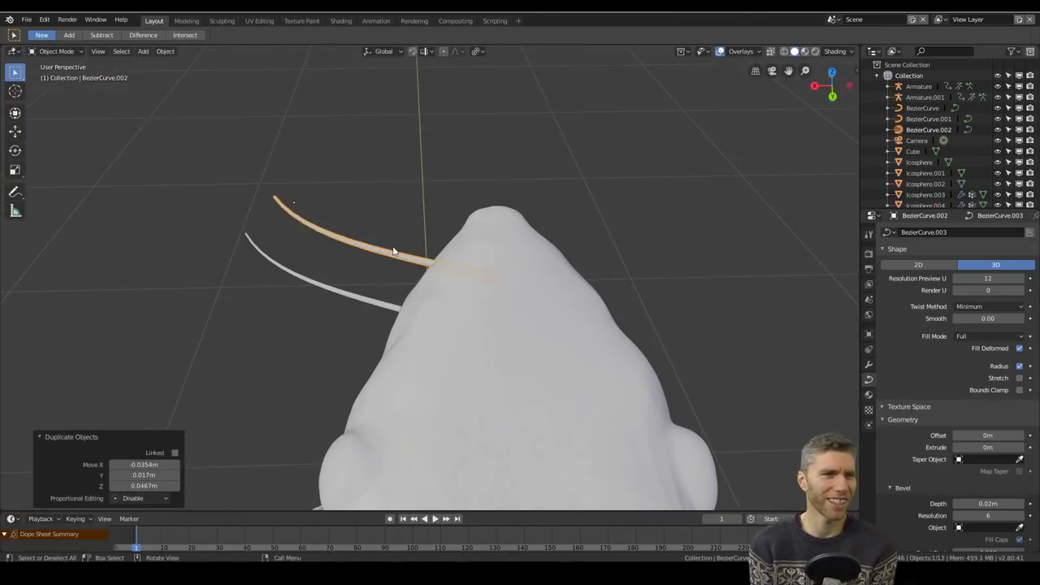
# - Duplicate and scale down the whisker curves around the snout, then apply their rotation
pyautogui.click(15, 90)
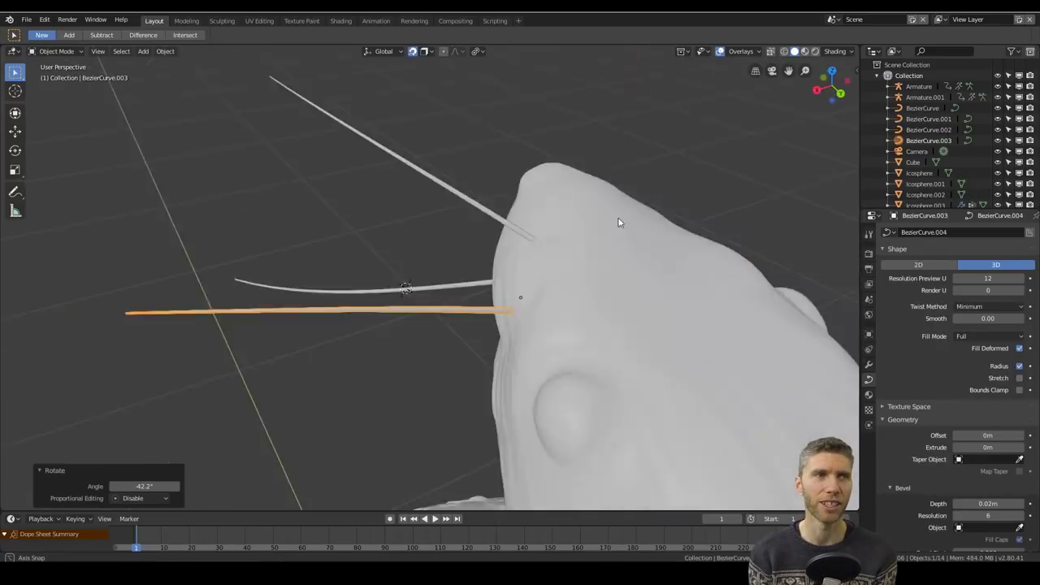
pyautogui.moveTo(620, 225); pyautogui.dragTo(329, 237, button='middle')
pyautogui.scroll(-3, 494, 209)
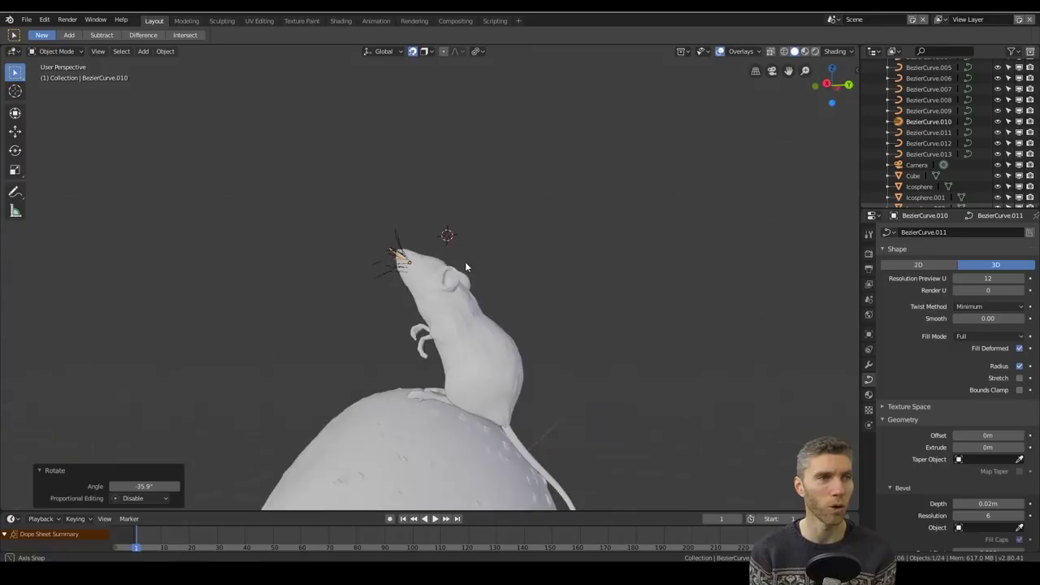
pyautogui.moveTo(465, 267)
pyautogui.mouseDown(button='middle')
pyautogui.moveTo(471, 297)
pyautogui.moveTo(587, 301)
pyautogui.moveTo(454, 272)
pyautogui.mouseUp(button='middle')
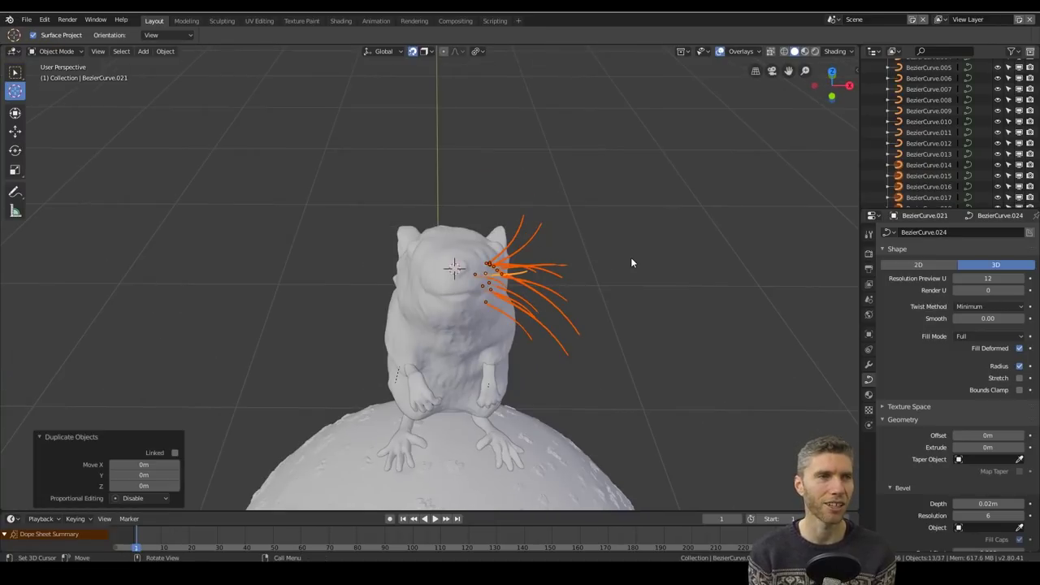
pyautogui.hotkey('ctrl', 'a')
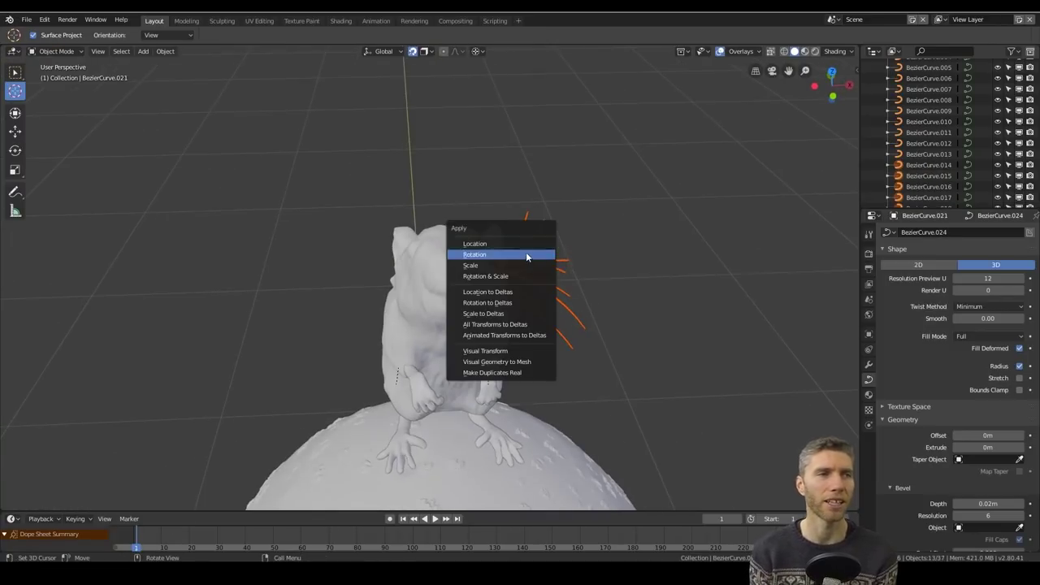
pyautogui.click(527, 255)
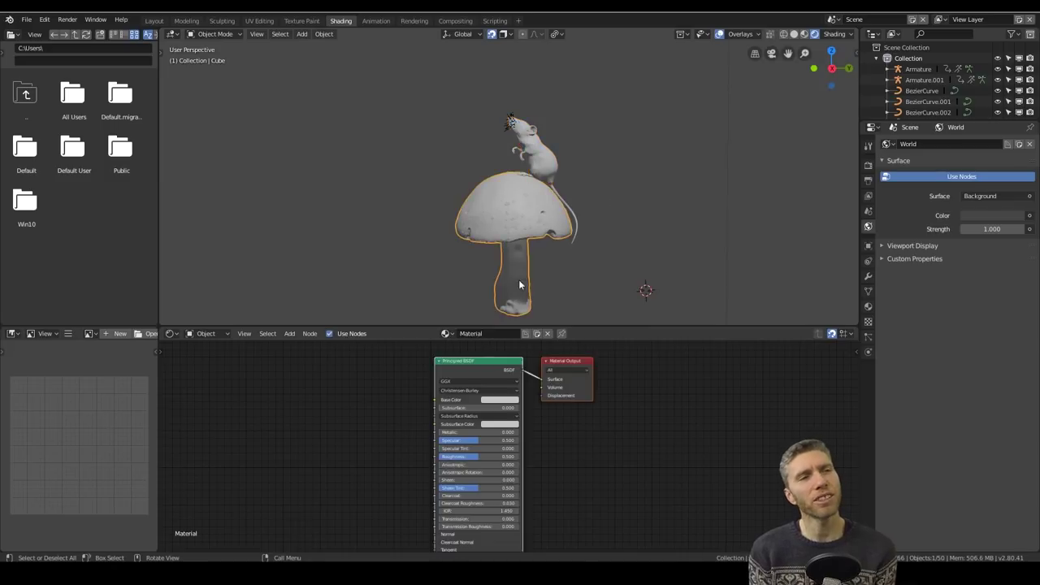
# - In the Sculpting workspace, stroke lengthwise grooves down the mushroom stem with SculptDraw.001
pyautogui.click(232, 22)
pyautogui.scroll(8, 377, 258)
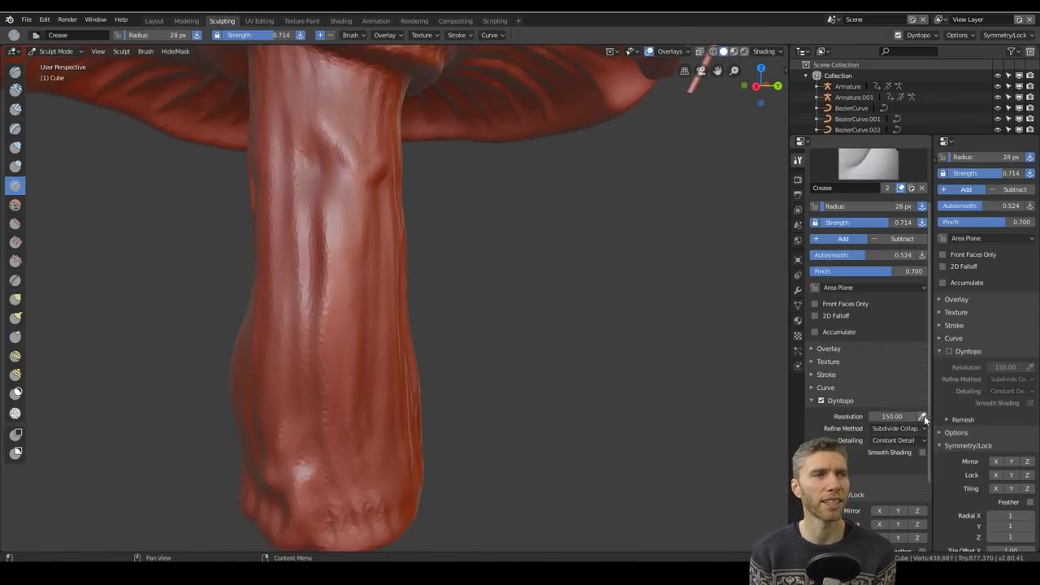
pyautogui.moveTo(342, 175); pyautogui.dragTo(439, 285, button='middle')
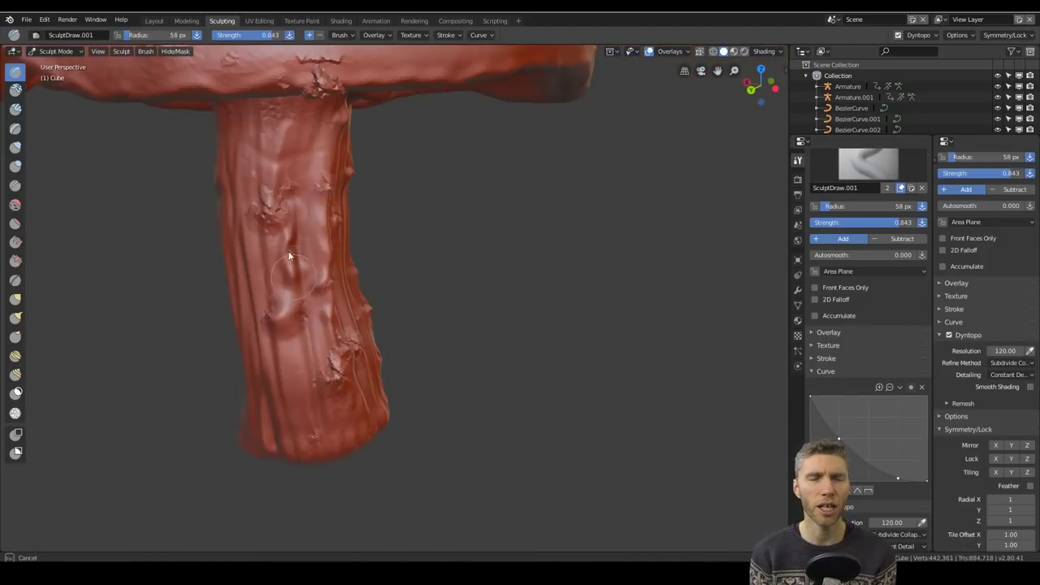
pyautogui.moveTo(288, 256); pyautogui.dragTo(453, 427, button='middle')
pyautogui.scroll(-5, 453, 427)
pyautogui.scroll(4, 433, 357)
pyautogui.moveTo(433, 358)
pyautogui.mouseDown(button='middle')
pyautogui.moveTo(483, 244)
pyautogui.moveTo(550, 376)
pyautogui.moveTo(452, 354)
pyautogui.mouseUp(button='middle')
pyautogui.scroll(-3, 554, 358)
pyautogui.scroll(6, 452, 354)
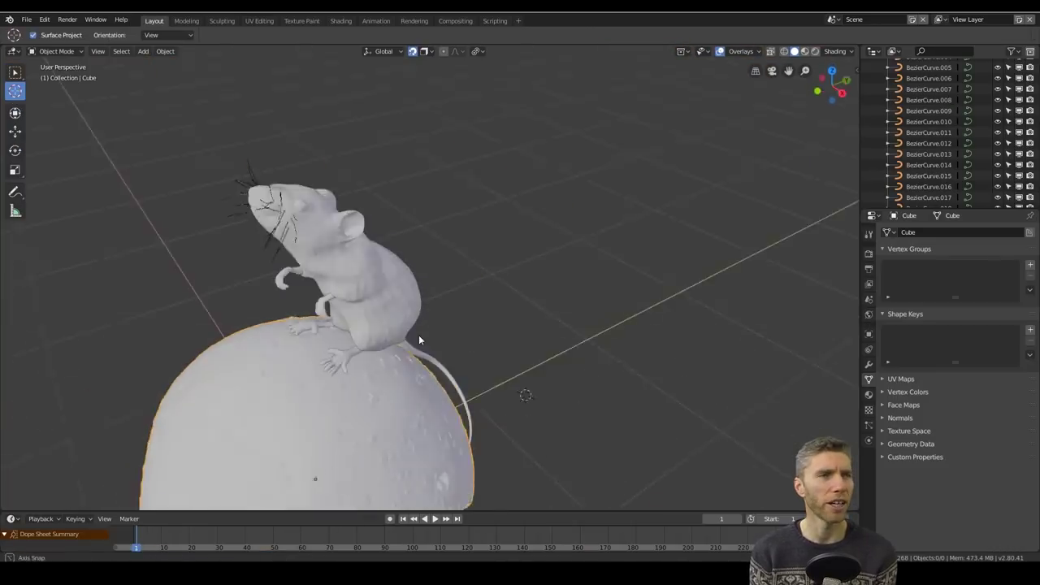
pyautogui.scroll(3, 331, 382)
# - Select the mouse model and then the mushroom body, opening each one's context menu
pyautogui.press('w')
pyautogui.keyDown('shift'); pyautogui.click(187, 195); pyautogui.keyUp('shift')
pyautogui.rightClick(187, 195)
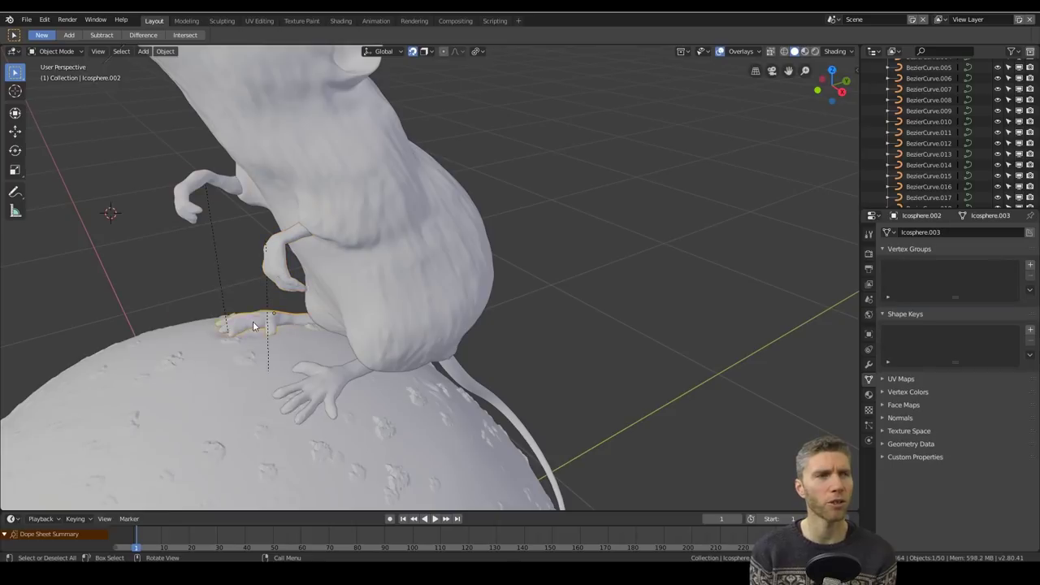
pyautogui.rightClick(377, 307)
pyautogui.moveTo(377, 308); pyautogui.dragTo(457, 155, button='middle')
pyautogui.click(422, 316)
pyautogui.rightClick(423, 316)
pyautogui.moveTo(423, 316); pyautogui.dragTo(541, 300, button='middle')
pyautogui.scroll(-5, 528, 301)
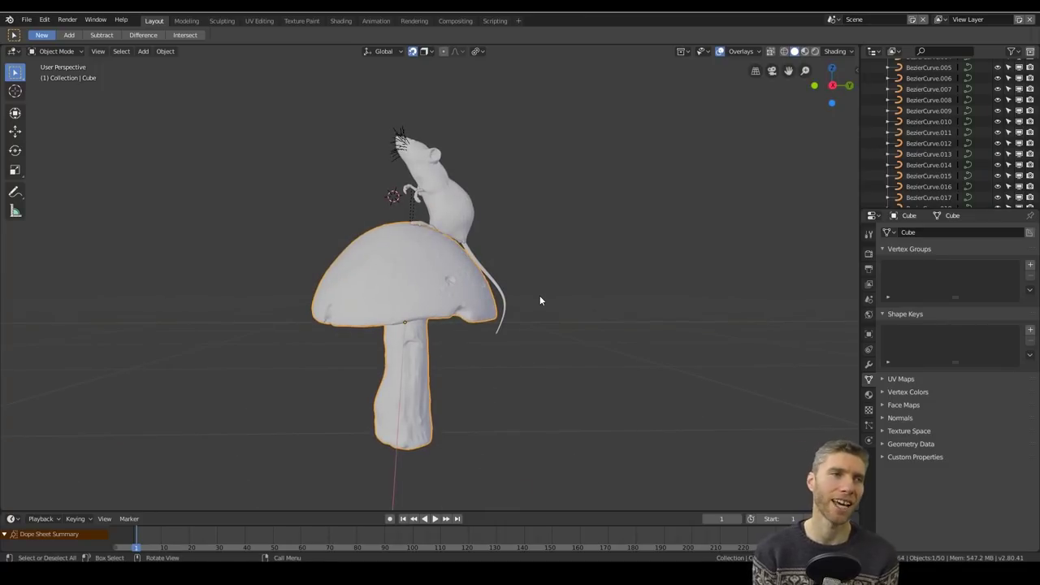
# - Add a plane for the leaf, loop-cut it down the middle, and extrude a stalk
pyautogui.hotkey('shift', 'a')
pyautogui.moveTo(532, 358)
pyautogui.click(576, 355)
pyautogui.press('KP_7')
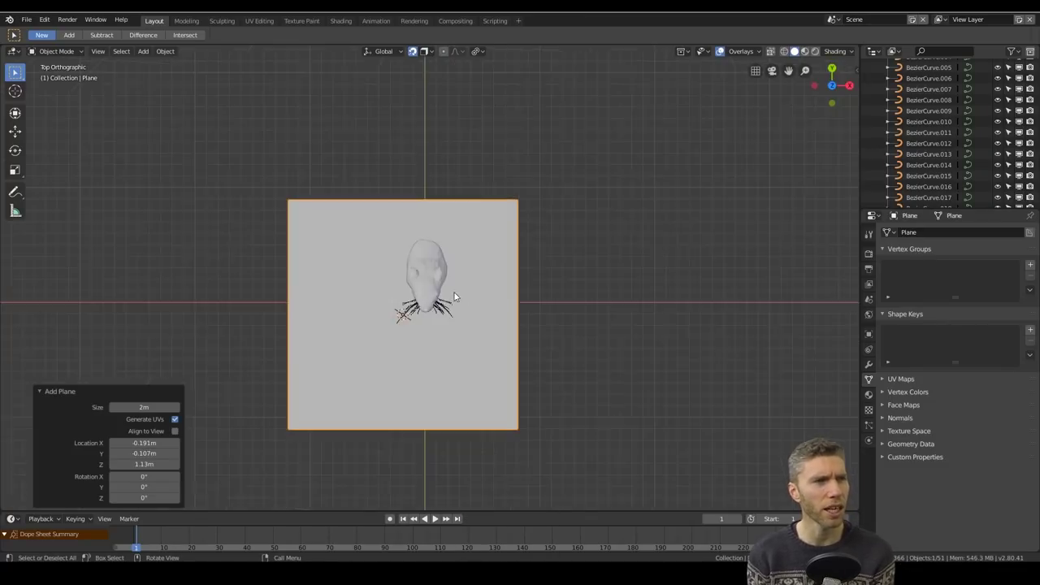
pyautogui.press('Tab')
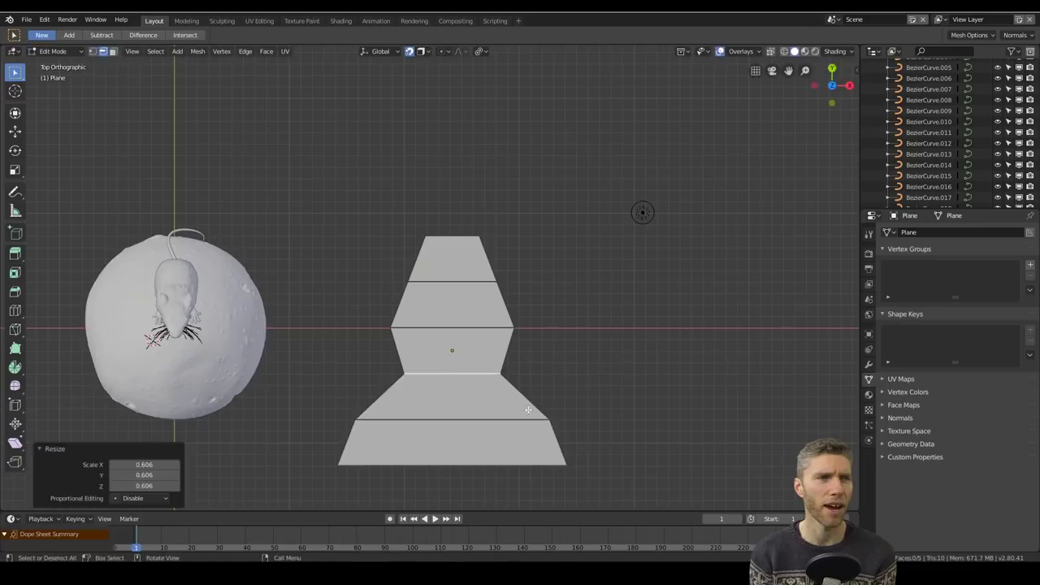
pyautogui.click(465, 314)
pyautogui.moveTo(465, 313); pyautogui.dragTo(466, 253, button='middle')
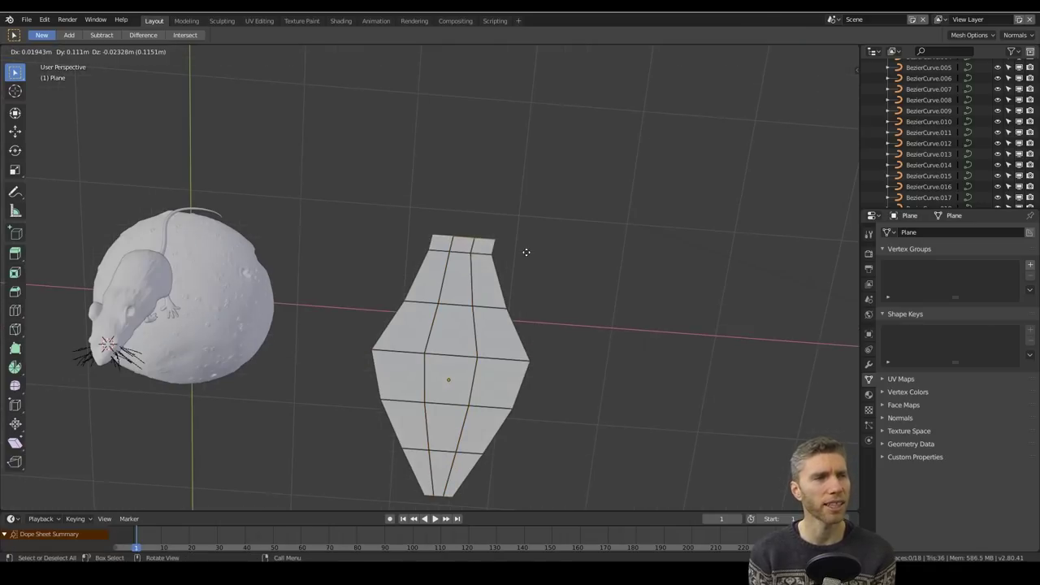
pyautogui.click(476, 202)
# - Taper the stalk tip and raise the centre edge loop into a ridge along Z
pyautogui.scroll(2, 476, 202)
pyautogui.press('s')
pyautogui.click(552, 208)
pyautogui.moveTo(553, 209); pyautogui.dragTo(360, 308, button='middle')
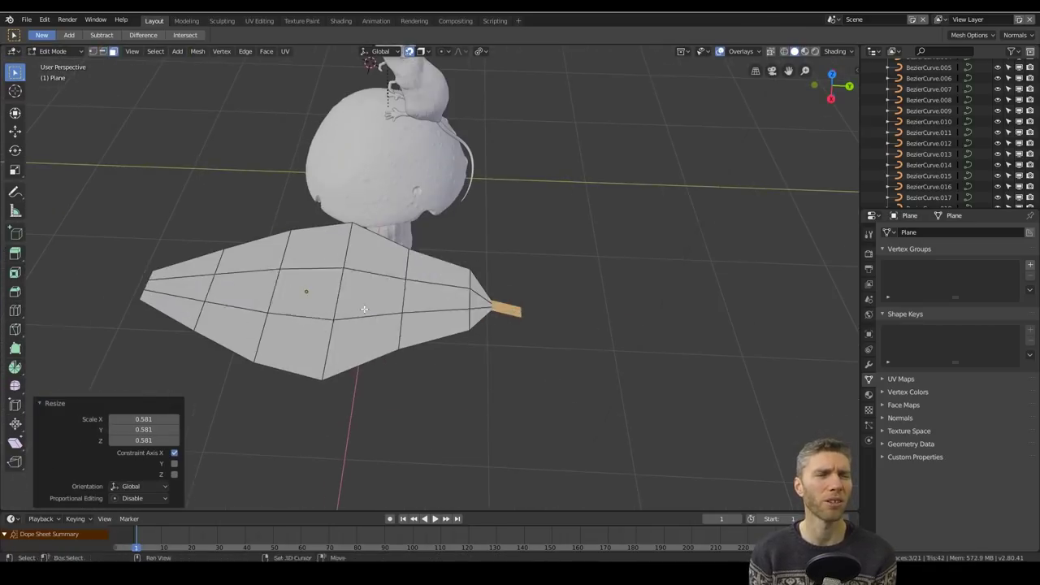
pyautogui.keyDown('alt'); pyautogui.keyDown('shift'); pyautogui.click(340, 292); pyautogui.keyUp('shift'); pyautogui.keyUp('alt')
pyautogui.press('g')
pyautogui.press('z')
pyautogui.click(341, 268)
pyautogui.moveTo(340, 268); pyautogui.dragTo(664, 331, button='middle')
pyautogui.click(540, 310)
pyautogui.click(597, 318)
# - Give the leaf Solidify and Subdivision Surface modifiers for thickness and smoothness
pyautogui.click(868, 364)
pyautogui.click(958, 232)
pyautogui.click(837, 395)
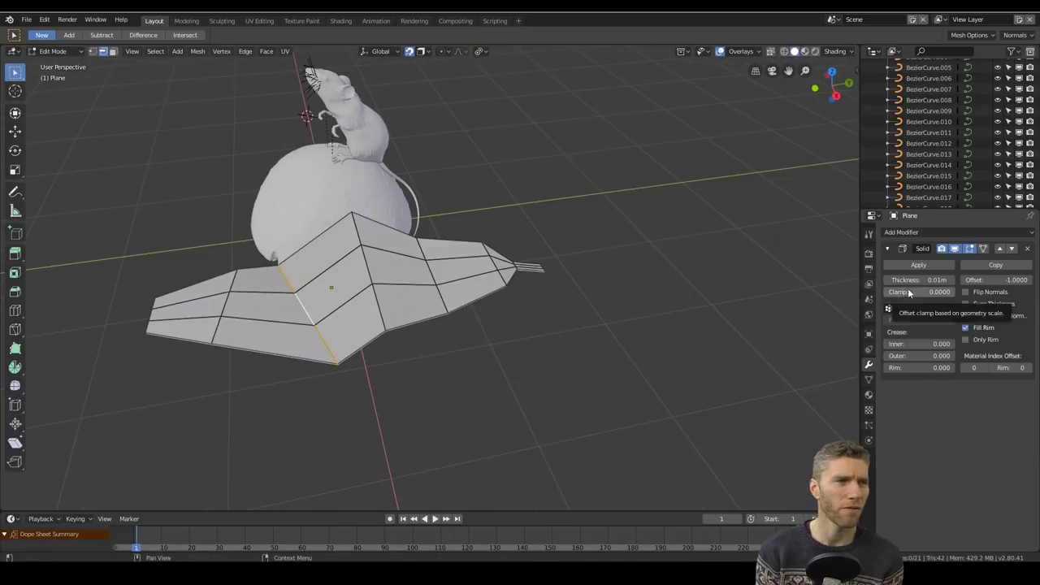
pyautogui.hotkey('ctrl', '1')
pyautogui.moveTo(618, 360); pyautogui.dragTo(324, 307, button='middle')
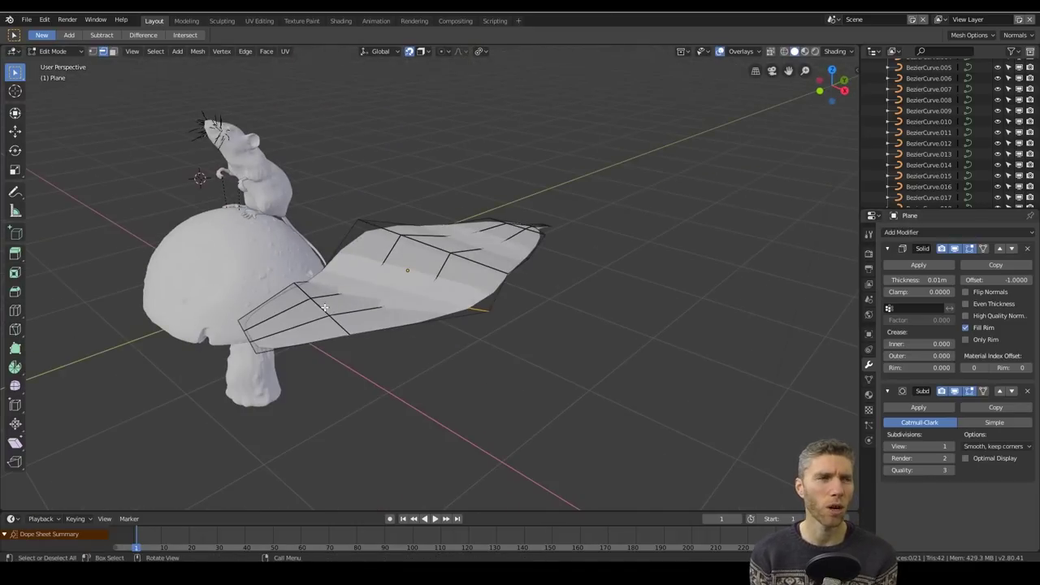
pyautogui.click(512, 367)
pyautogui.moveTo(512, 367); pyautogui.dragTo(409, 285, button='middle')
# - Shade the leaf smooth and move it next to the mushroom stem
pyautogui.press('Tab')
pyautogui.rightClick(446, 311)
pyautogui.click(446, 311)
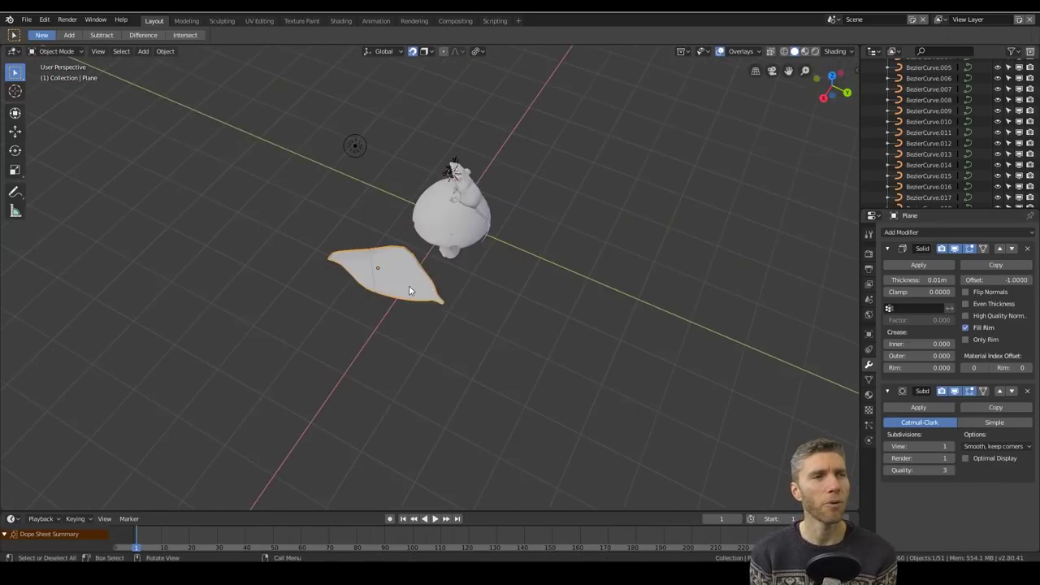
pyautogui.press('g')
pyautogui.click(487, 324)
pyautogui.moveTo(488, 325); pyautogui.dragTo(589, 363, button='middle')
# - Shrink the leaf to about half size and rotate it around the vertical axis
pyautogui.click(459, 367)
pyautogui.moveTo(459, 367); pyautogui.dragTo(620, 371, button='middle')
pyautogui.press('s')
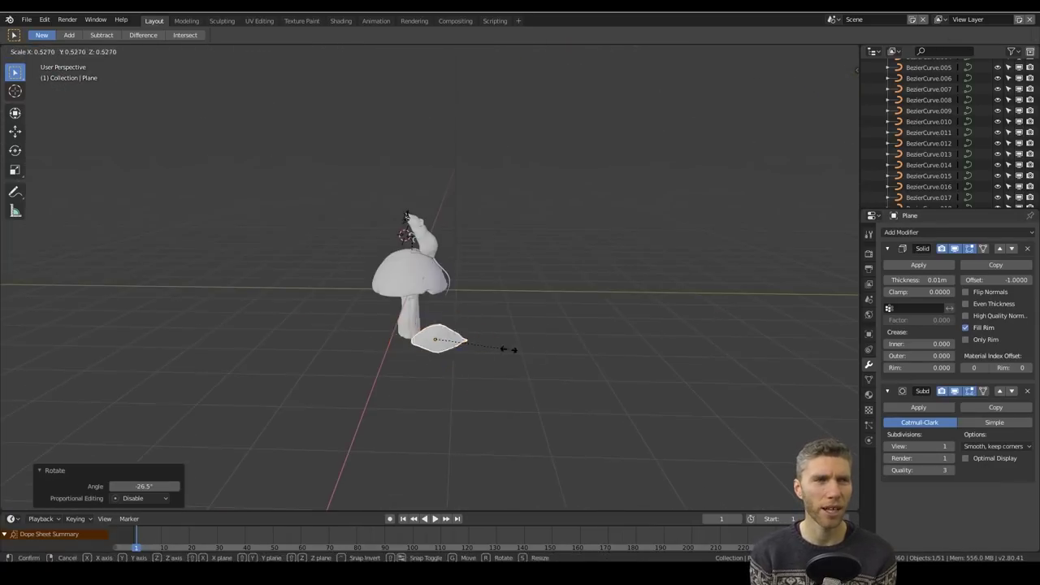
pyautogui.click(506, 348)
pyautogui.scroll(4, 455, 333)
pyautogui.press('r')
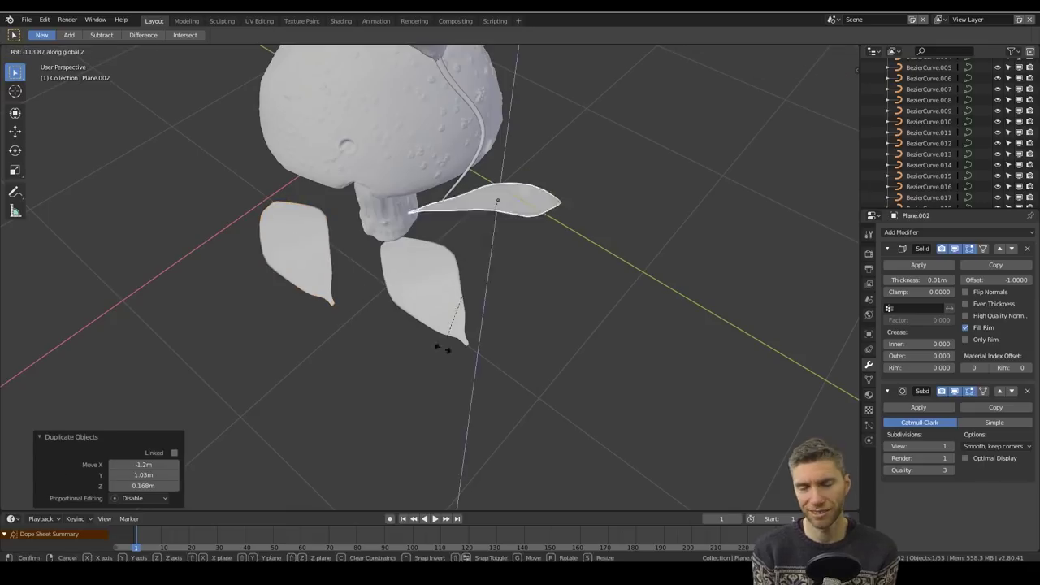
pyautogui.click(443, 347)
pyautogui.moveTo(442, 348); pyautogui.dragTo(395, 267, button='middle')
# - Make two duplicates of the leaf and tilt them into place at the stem base
pyautogui.hotkey('shift', 'd')
pyautogui.click(545, 290)
pyautogui.hotkey('shift', 'd')
pyautogui.click(395, 268)
pyautogui.press('r')
pyautogui.press('r')
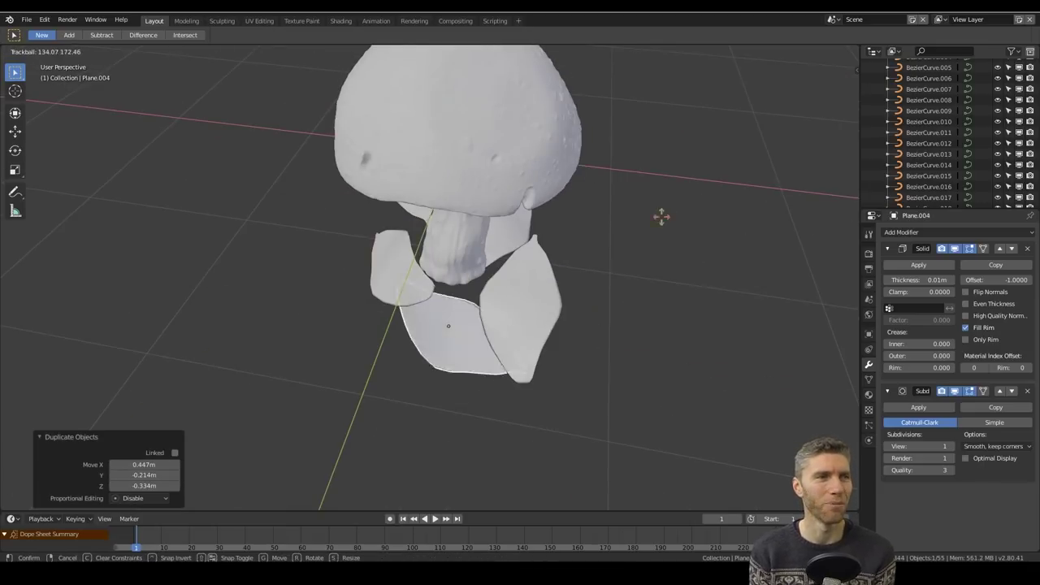
pyautogui.click(448, 326)
pyautogui.moveTo(448, 326); pyautogui.dragTo(461, 283, button='middle')
pyautogui.moveTo(584, 296); pyautogui.dragTo(476, 225, button='middle')
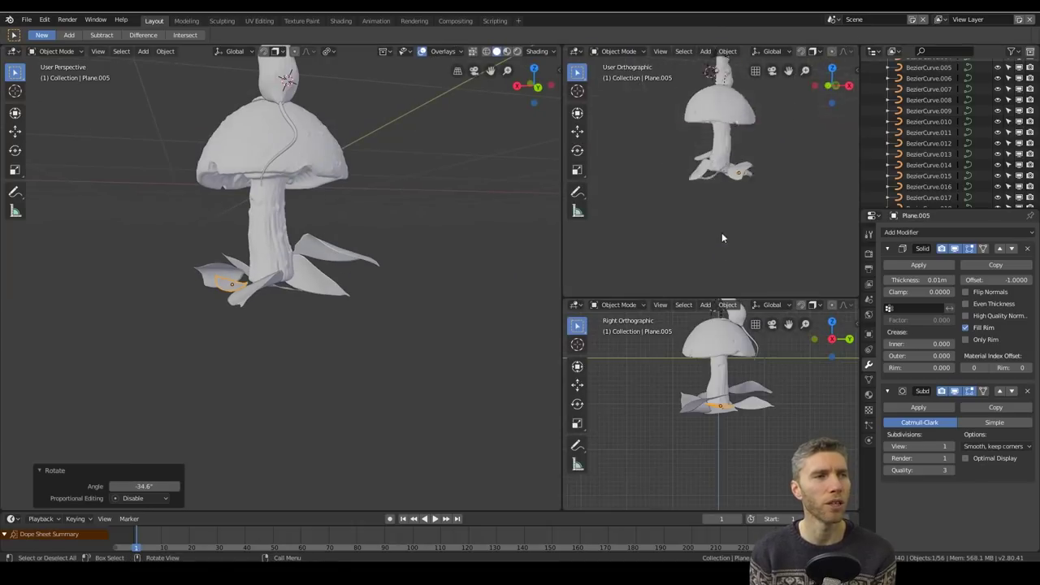
# - In front view, move the selected leaves under the mushroom and turn one around
pyautogui.scroll(3, 721, 237)
pyautogui.press('KP_1')
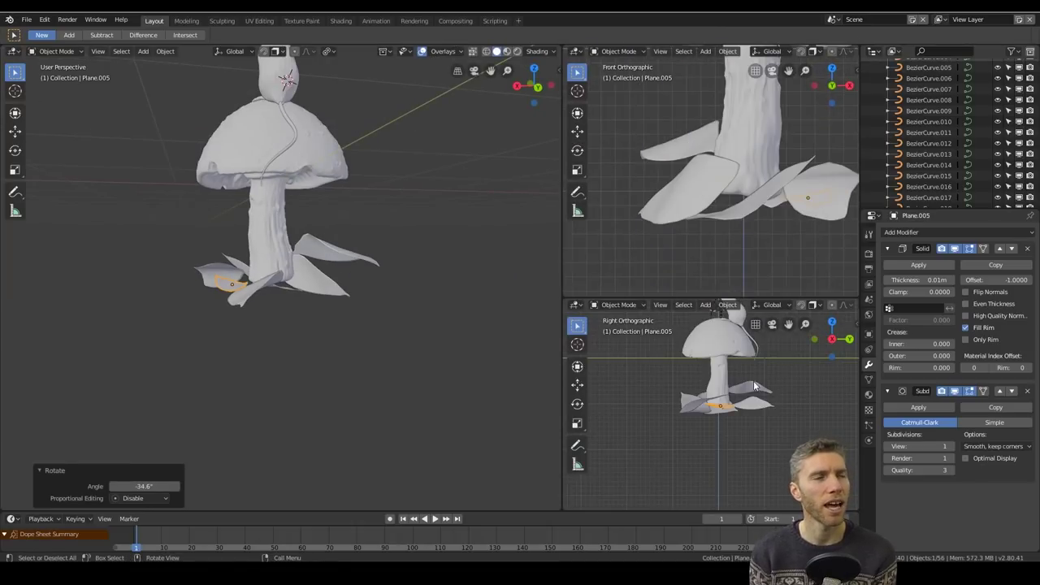
pyautogui.scroll(3, 714, 406)
pyautogui.moveTo(366, 243); pyautogui.dragTo(260, 346, button='middle')
pyautogui.click(260, 345)
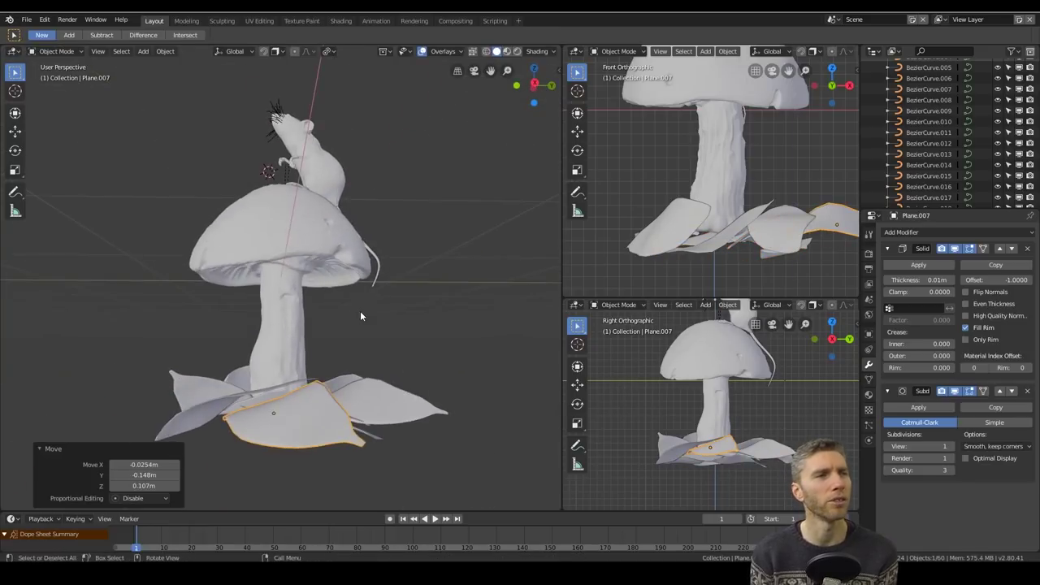
pyautogui.moveTo(360, 316); pyautogui.dragTo(288, 372, button='middle')
pyautogui.scroll(5, 427, 351)
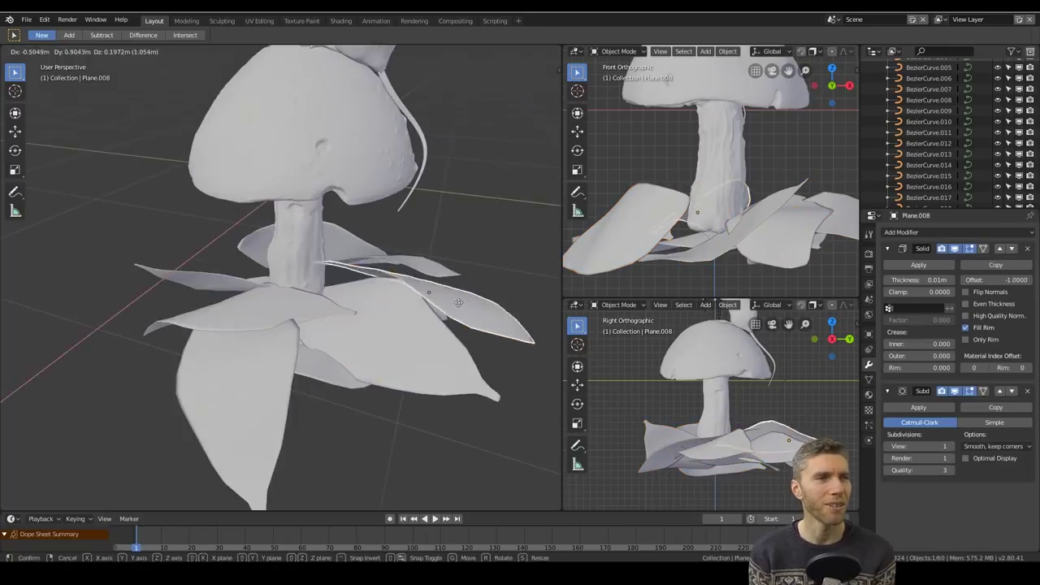
pyautogui.press('r')
pyautogui.click(420, 306)
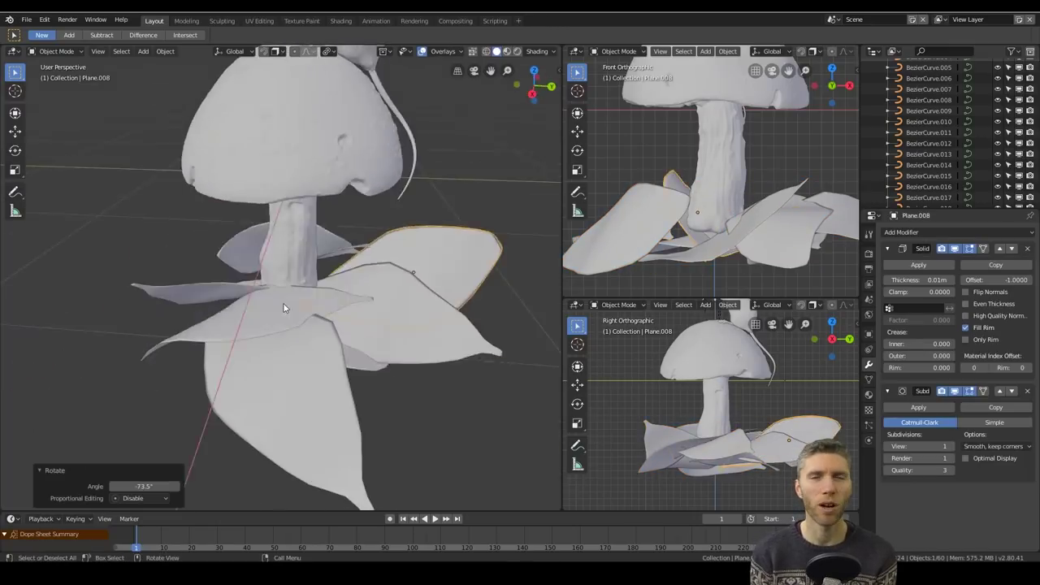
pyautogui.moveTo(420, 306); pyautogui.dragTo(295, 282, button='middle')
# - Rotate the leaf around Z, undo the selection, and select leaf Plane.004
pyautogui.press('r')
pyautogui.press('z')
pyautogui.click(276, 325)
pyautogui.scroll(-3, 260, 341)
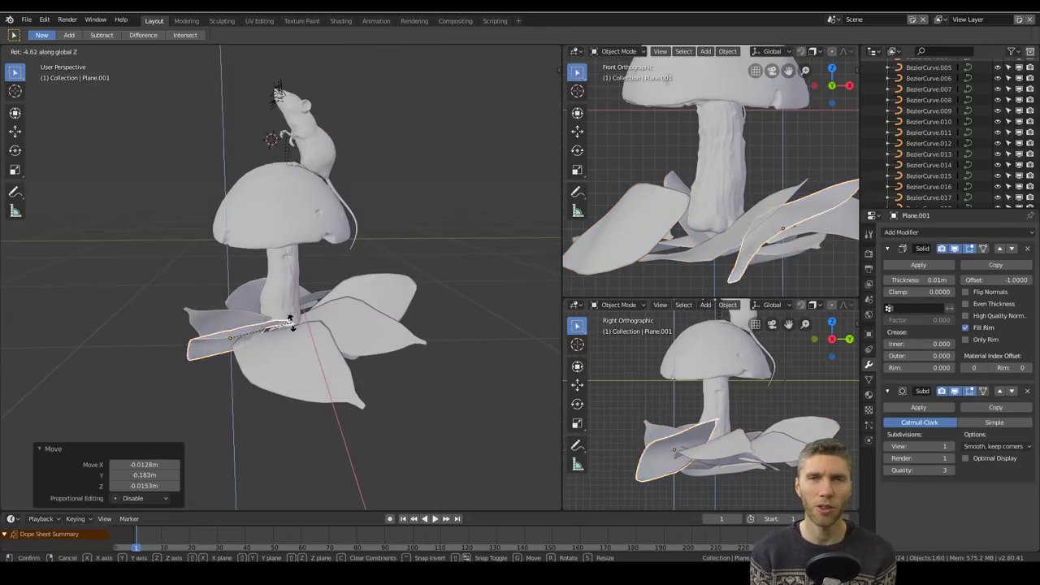
pyautogui.moveTo(254, 356); pyautogui.dragTo(309, 308, button='middle')
pyautogui.hotkey('ctrl', 'z')
pyautogui.click(246, 311)
# - Duplicate a leaf and slide the copy outward from the stem
pyautogui.hotkey('shift', 'd')
pyautogui.click(715, 203)
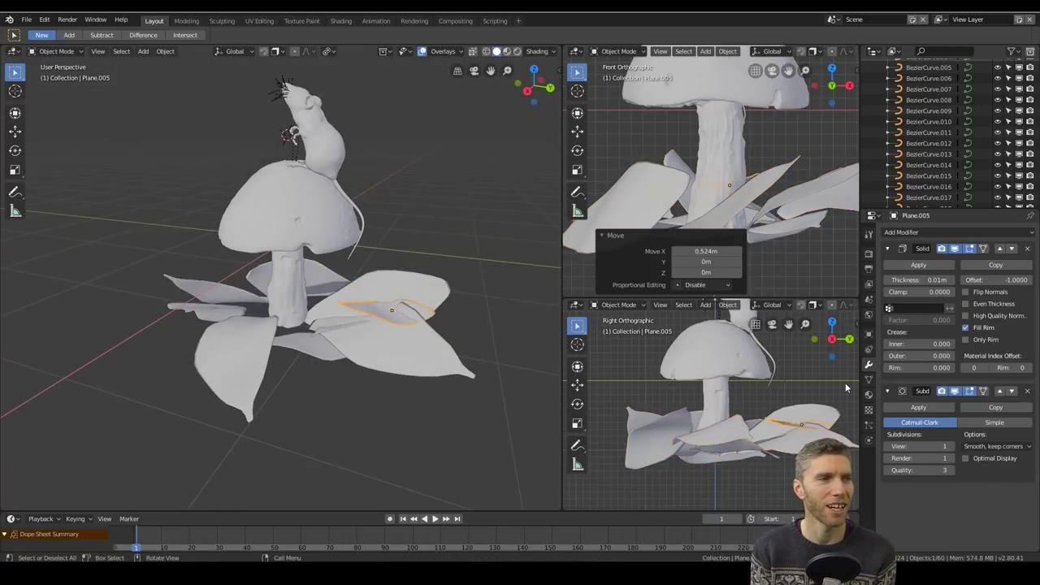
pyautogui.moveTo(844, 382); pyautogui.dragTo(812, 390, button='middle')
pyautogui.press('g')
pyautogui.click(360, 304)
pyautogui.moveTo(359, 304); pyautogui.dragTo(243, 333, button='middle')
# - Duplicate another leaf, rotate and move it to complete the ring around the stem
pyautogui.hotkey('shift', 'd')
pyautogui.press('r')
pyautogui.moveTo(377, 399); pyautogui.dragTo(341, 300, button='middle')
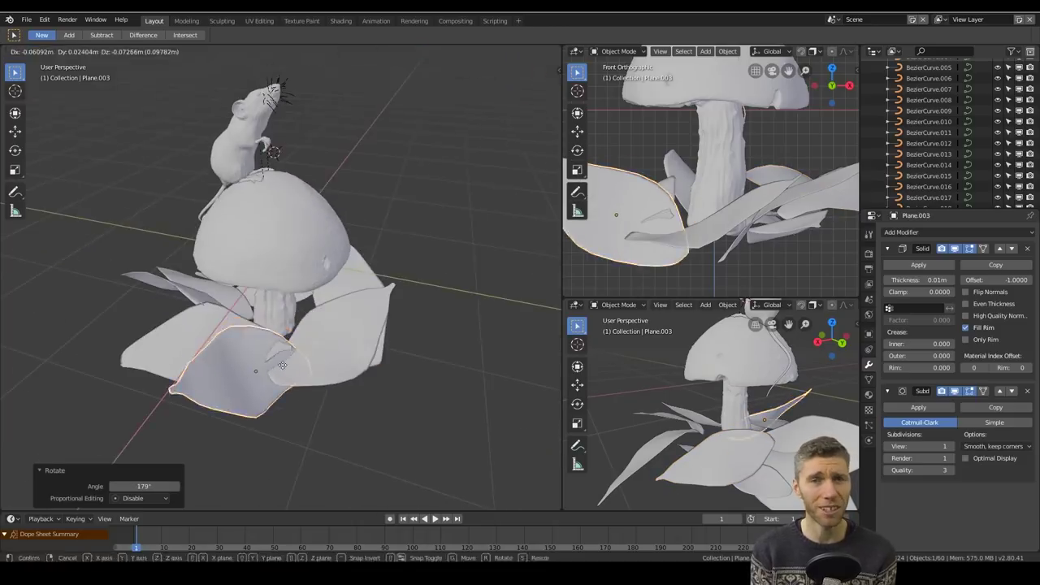
pyautogui.hotkey('ctrl', 'z')
pyautogui.hotkey('ctrl', 'z')
pyautogui.moveTo(262, 298); pyautogui.dragTo(301, 328, button='middle')
pyautogui.hotkey('ctrl', 'shift', 'z')
pyautogui.hotkey('ctrl', 'shift', 'z')
pyautogui.press('g')
pyautogui.click(301, 328)
pyautogui.scroll(-5, 338, 287)
pyautogui.scroll(5, 338, 287)
pyautogui.moveTo(338, 287); pyautogui.dragTo(361, 303, button='middle')
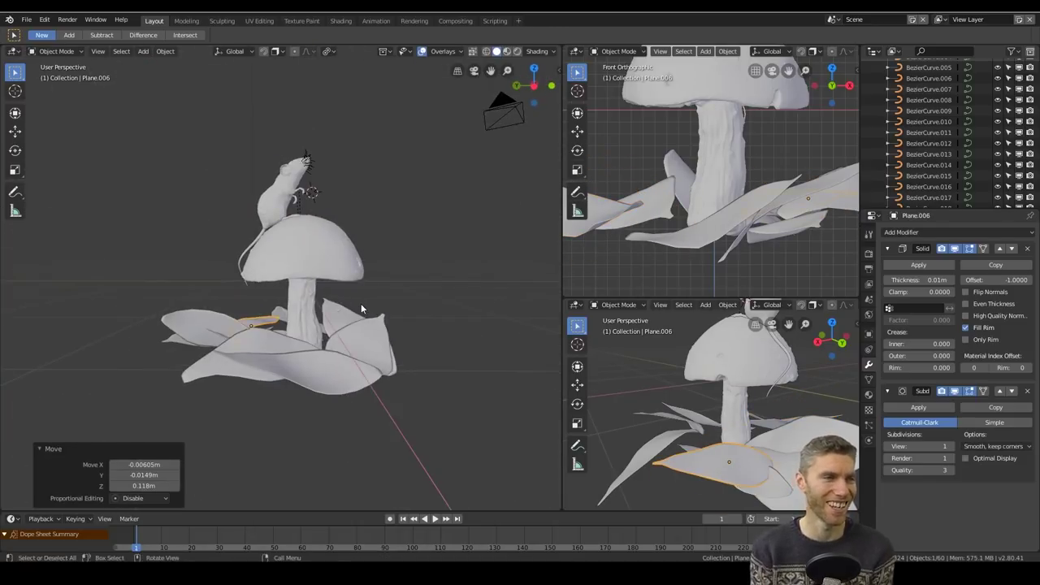
# - In the Shading workspace, add an Ambient Occlusion node linked to the Base Color
pyautogui.press('a')
pyautogui.hotkey('ctrl', 'pagedown')
pyautogui.hotkey('ctrl', 'pagedown')
pyautogui.hotkey('ctrl', 'pagedown')
pyautogui.hotkey('ctrl', 'pagedown')
pyautogui.hotkey('ctrl', 'pagedown')
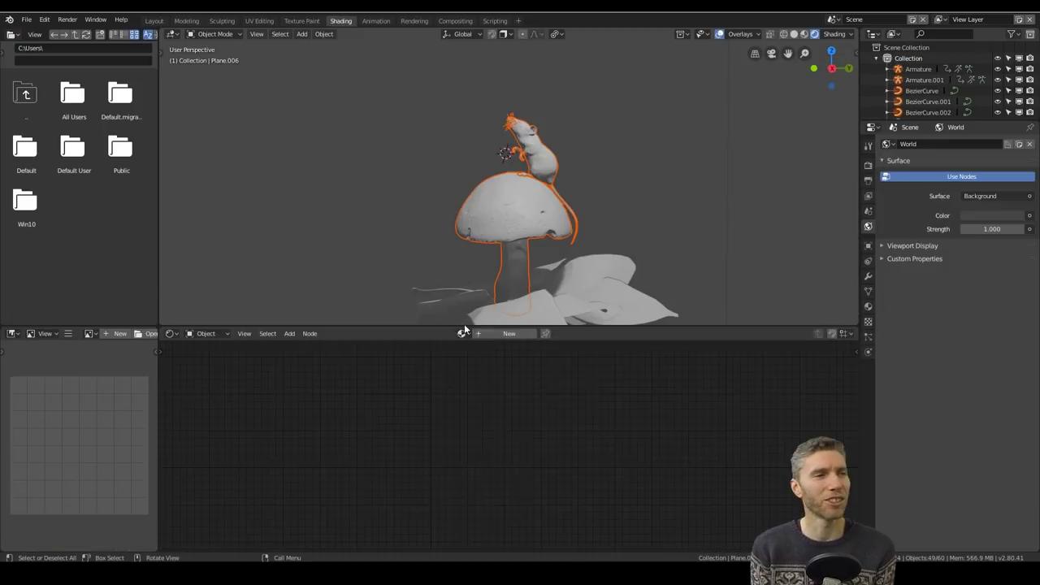
pyautogui.click(523, 381)
pyautogui.hotkey('shift', 'a')
pyautogui.click(487, 450)
pyautogui.click(309, 377)
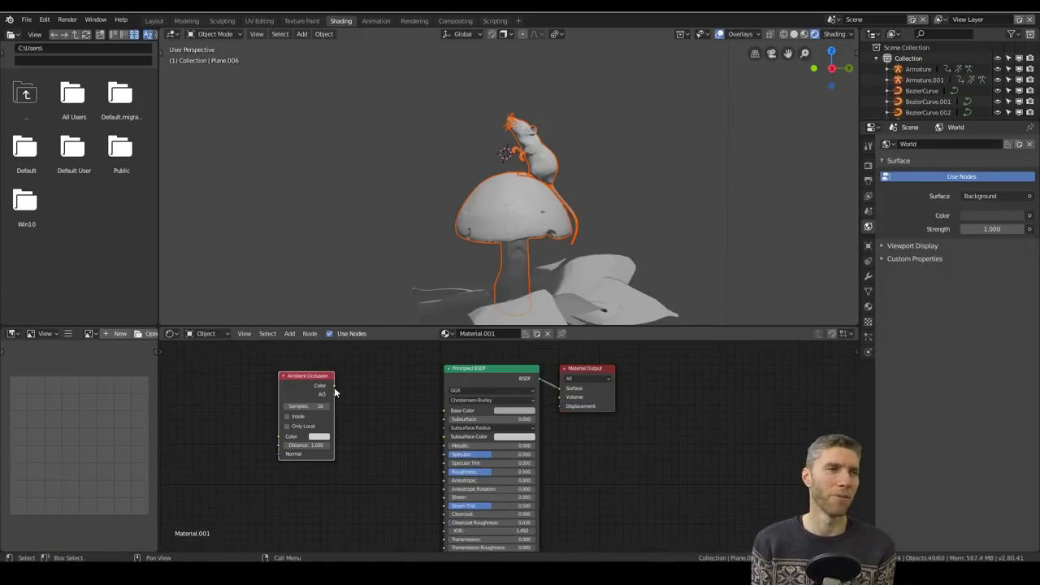
pyautogui.moveTo(334, 387); pyautogui.dragTo(446, 411)
pyautogui.moveTo(480, 451); pyautogui.dragTo(493, 451)
pyautogui.moveTo(508, 293); pyautogui.dragTo(584, 172, button='middle')
# - Select the mouse's whiskers and set the sss material's Subsurface to 1.0
pyautogui.click(582, 276)
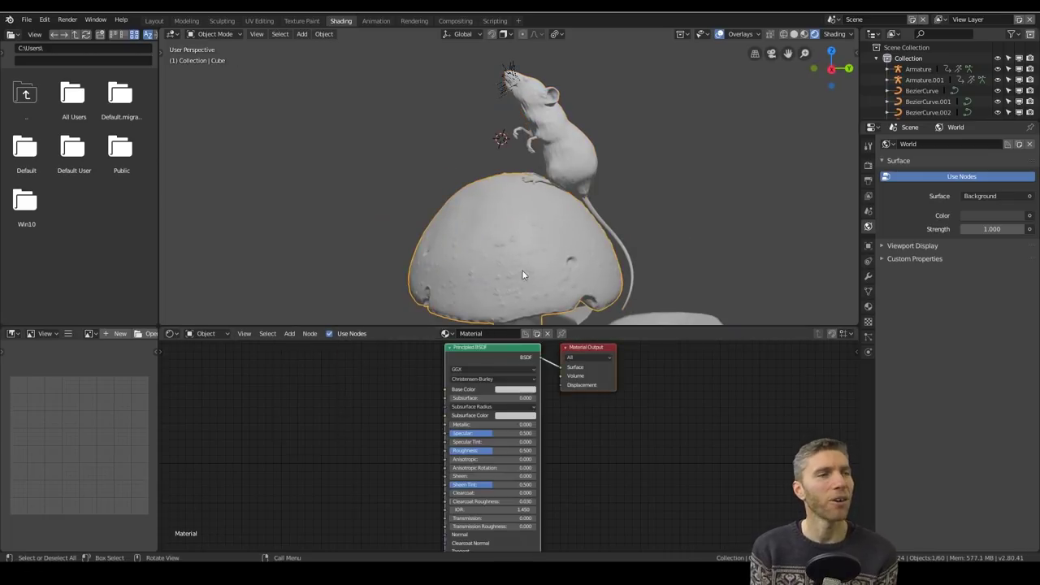
pyautogui.scroll(5, 523, 163)
pyautogui.click(523, 121)
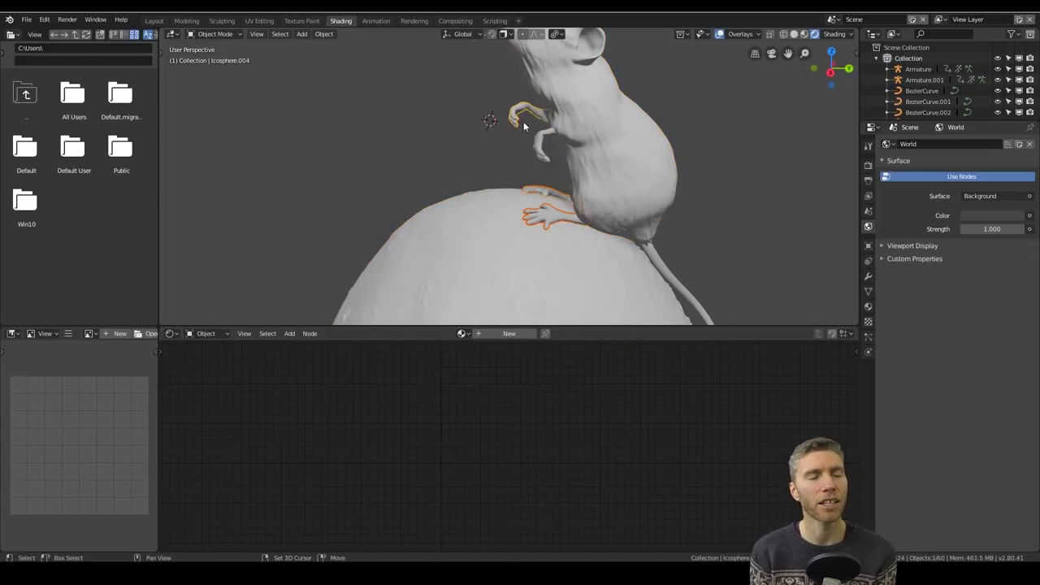
pyautogui.click(477, 276)
pyautogui.click(512, 117)
pyautogui.keyDown('alt'); pyautogui.click(433, 254); pyautogui.keyUp('alt')
pyautogui.click(432, 254)
pyautogui.scroll(-3, 455, 236)
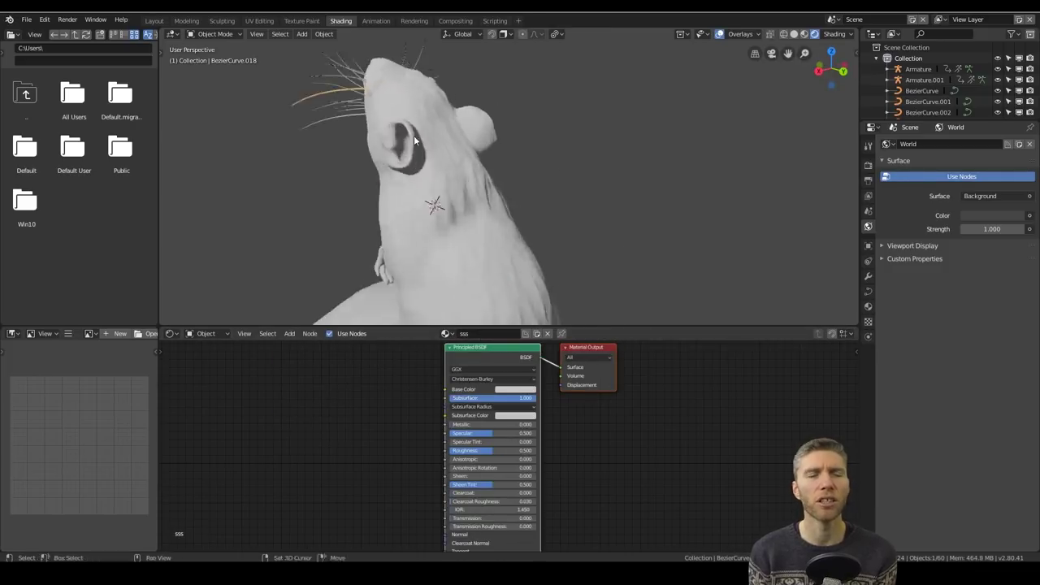
pyautogui.moveTo(414, 135); pyautogui.dragTo(444, 271, button='middle')
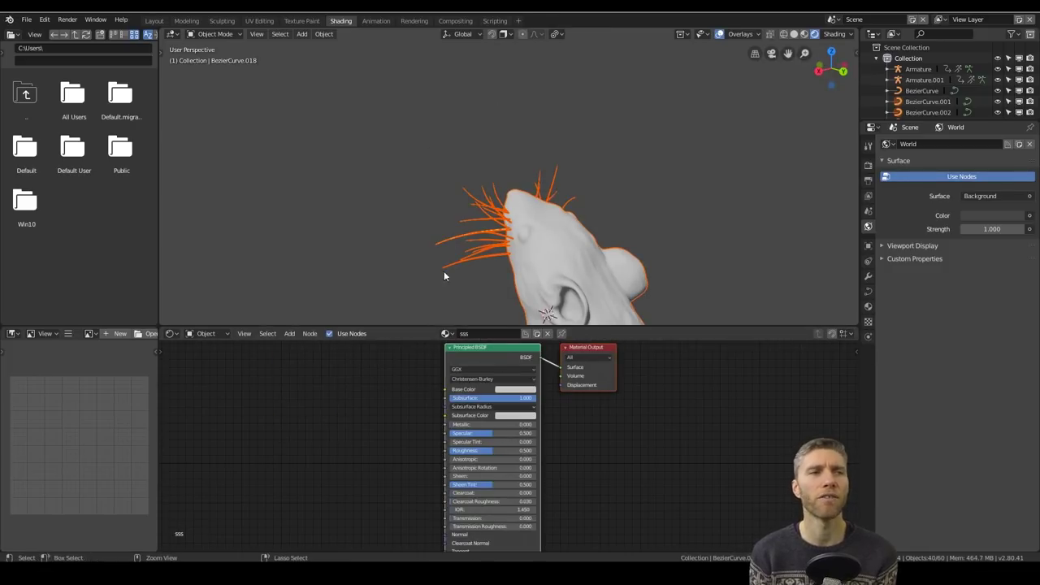
# - Open the leaf material's name field for renaming
pyautogui.click(520, 245)
pyautogui.moveTo(519, 243); pyautogui.dragTo(574, 235, button='middle')
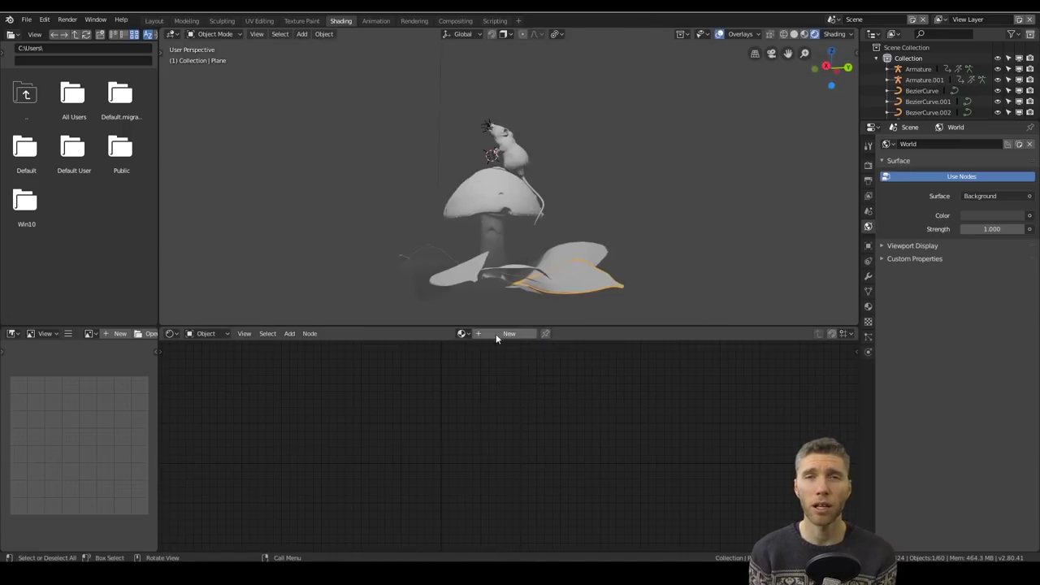
pyautogui.doubleClick(484, 333)
# - Name the material 'leaf' and select the area light above the scene
pyautogui.write('leaf')
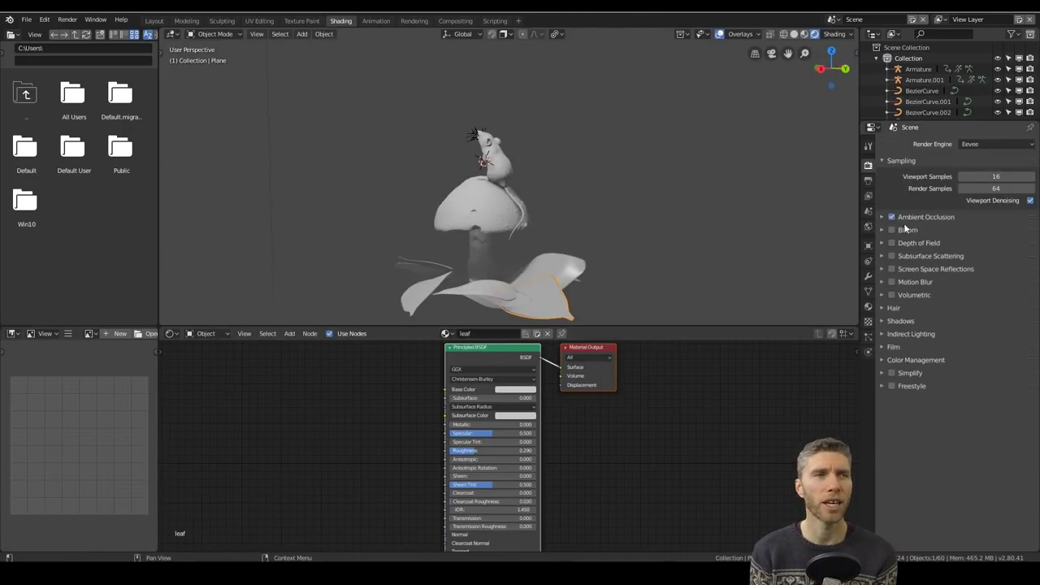
pyautogui.moveTo(740, 225); pyautogui.dragTo(622, 195, button='middle')
pyautogui.scroll(-5, 626, 178)
pyautogui.click(574, 135)
pyautogui.click(867, 276)
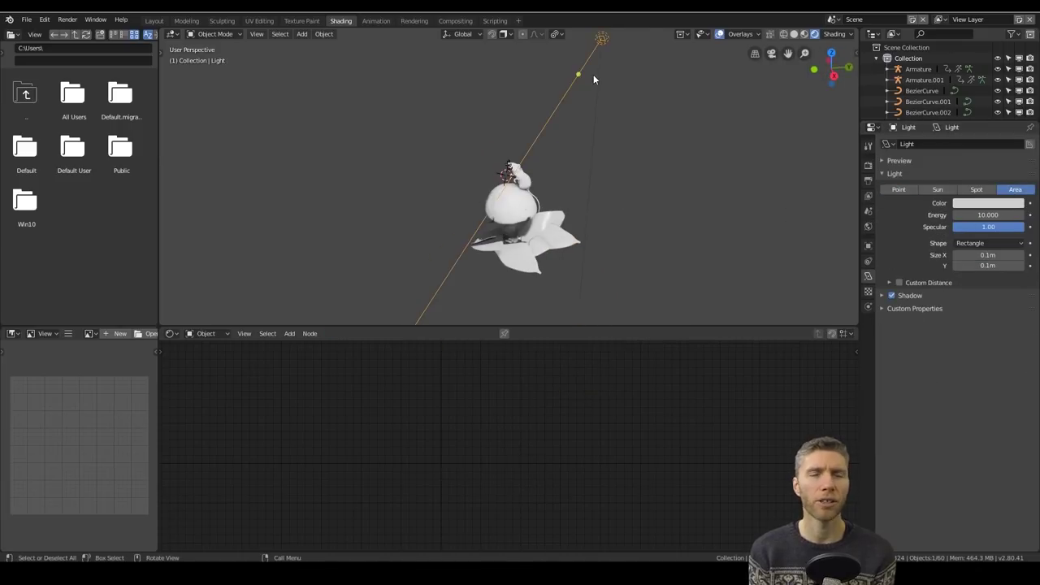
pyautogui.rightClick(538, 60)
pyautogui.moveTo(538, 61); pyautogui.dragTo(631, 190, button='middle')
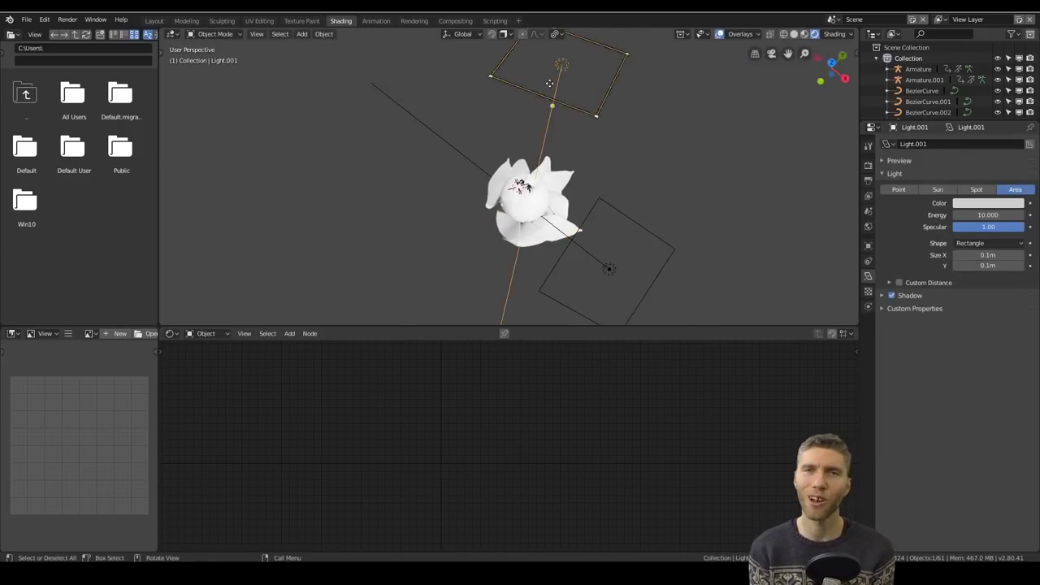
pyautogui.moveTo(544, 152); pyautogui.dragTo(508, 167, button='middle')
# - Select the mushroom and bring up the Add menu for a Color MixRGB node
pyautogui.click(508, 171)
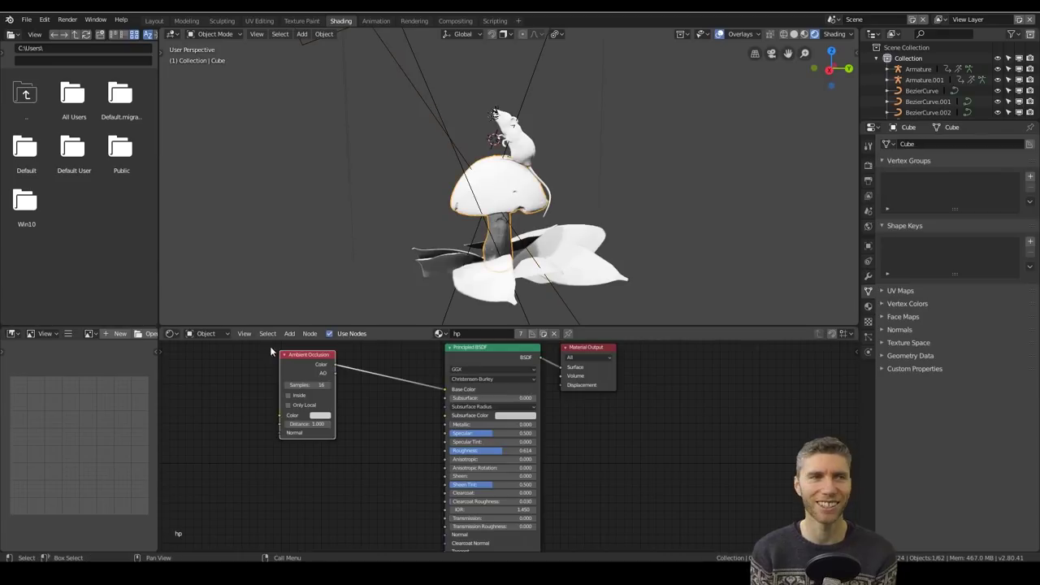
pyautogui.hotkey('shift', 'a')
pyautogui.moveTo(334, 393)
pyautogui.moveTo(337, 432)
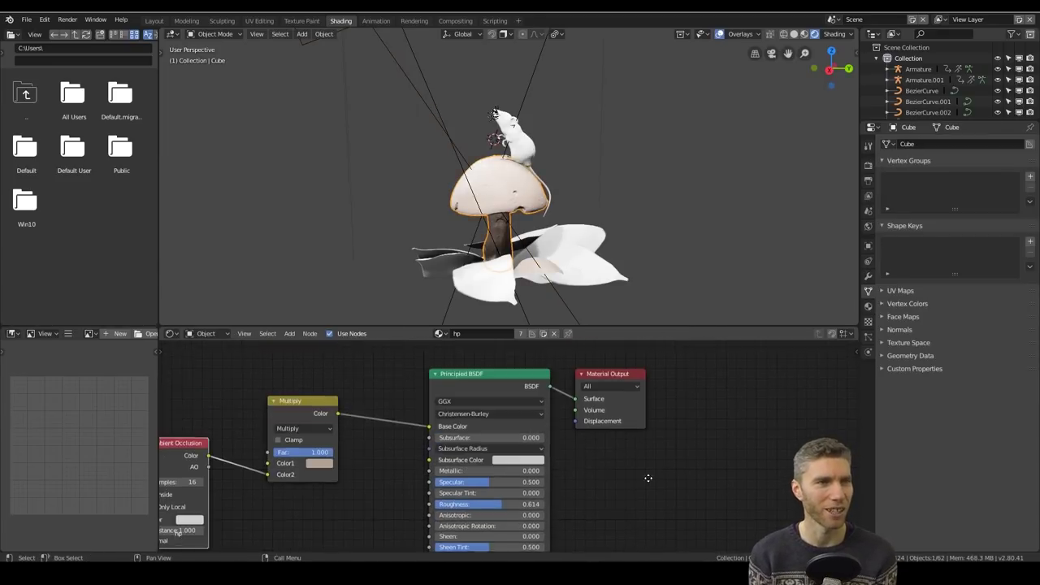
# - Set the Multiply node's colour to beige with Fac 1.000
pyautogui.click(495, 61)
pyautogui.scroll(3, 536, 215)
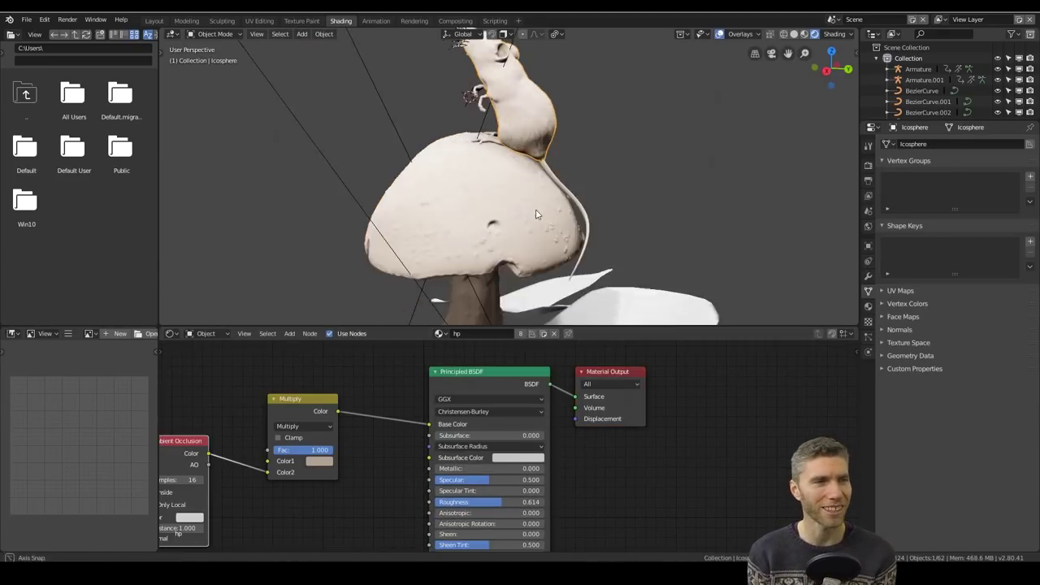
pyautogui.scroll(-5, 536, 214)
# - Add an Environment Texture with autumn_hockey_2k.hdr linked to the World Background
pyautogui.click(206, 333)
pyautogui.click(205, 365)
pyautogui.click(441, 284)
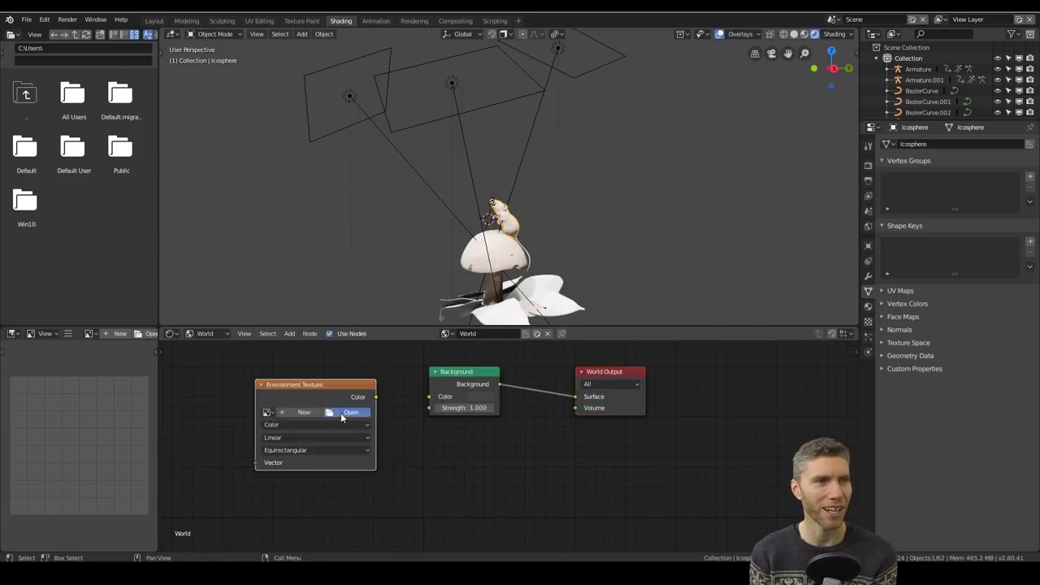
pyautogui.click(355, 412)
pyautogui.moveTo(376, 396); pyautogui.dragTo(428, 397)
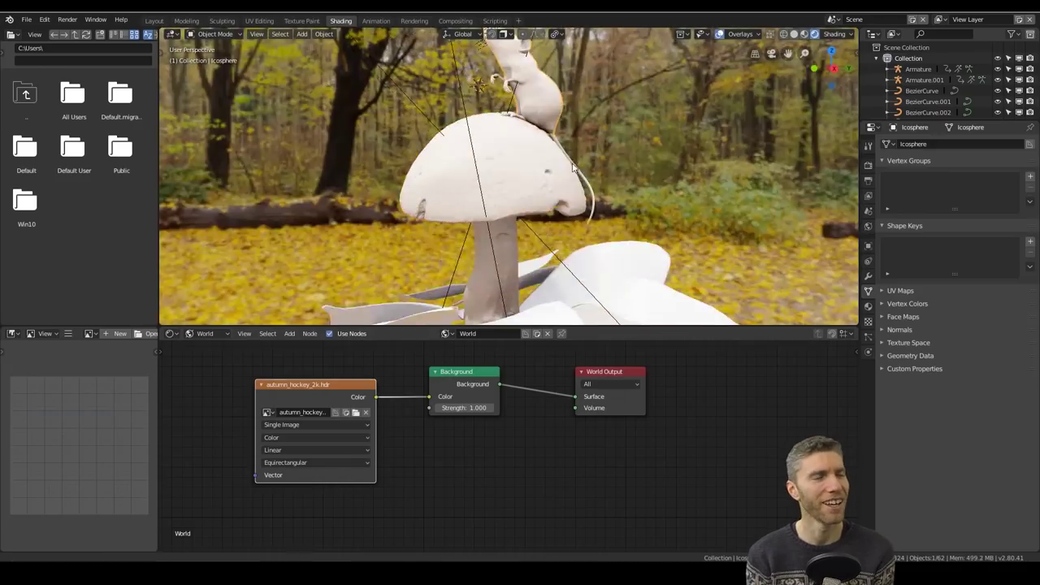
pyautogui.scroll(-3, 520, 179)
# - Select a leaf and set its Base Color to brown (0.220, 0.166, 0.082)
pyautogui.moveTo(520, 178); pyautogui.dragTo(532, 230, button='middle')
pyautogui.click(532, 230)
pyautogui.click(633, 247)
pyautogui.moveTo(633, 248); pyautogui.dragTo(638, 309, button='middle')
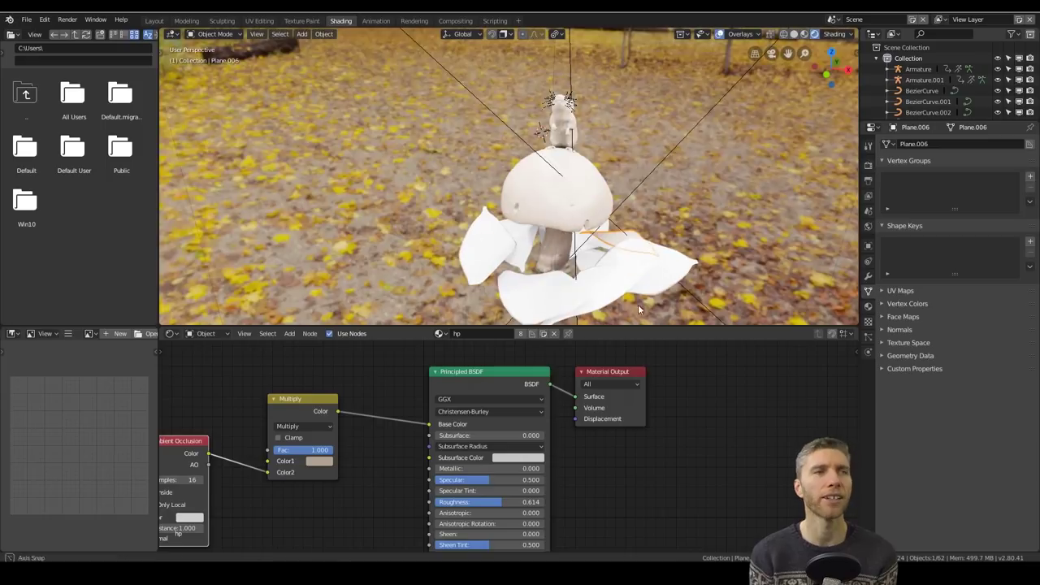
pyautogui.click(634, 244)
# - Orbit around the mushroom in the forest HDRI, then view through the camera with the sidebar
pyautogui.moveTo(530, 202); pyautogui.dragTo(650, 230, button='middle')
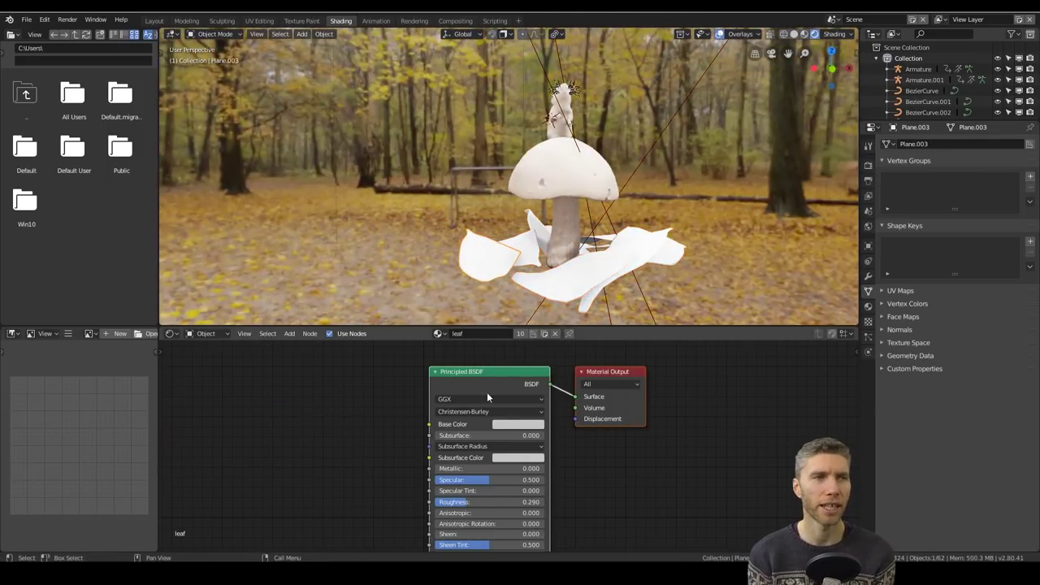
pyautogui.moveTo(578, 313); pyautogui.dragTo(507, 333, button='middle')
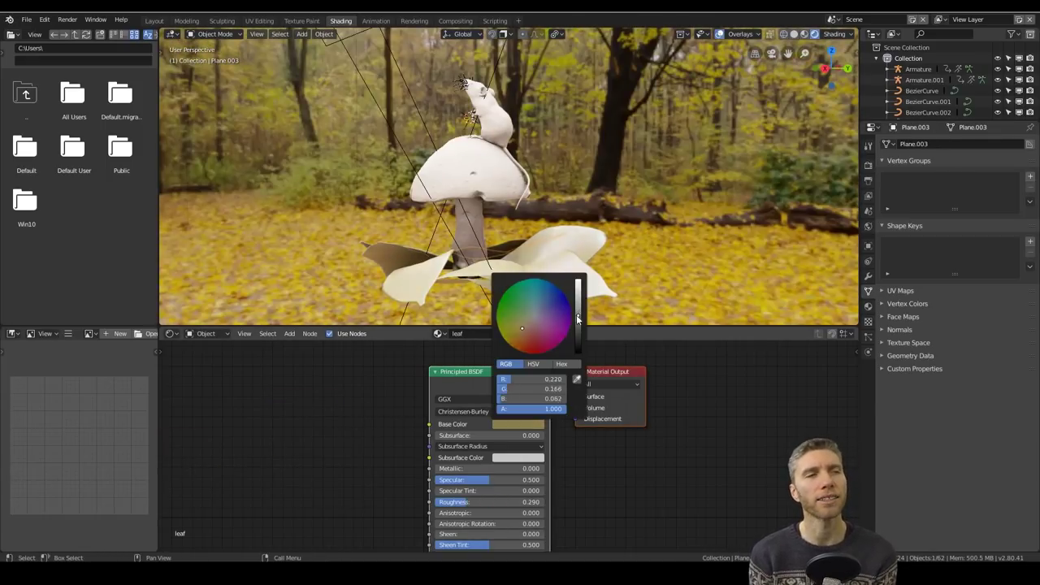
pyautogui.moveTo(578, 319); pyautogui.dragTo(681, 342, button='middle')
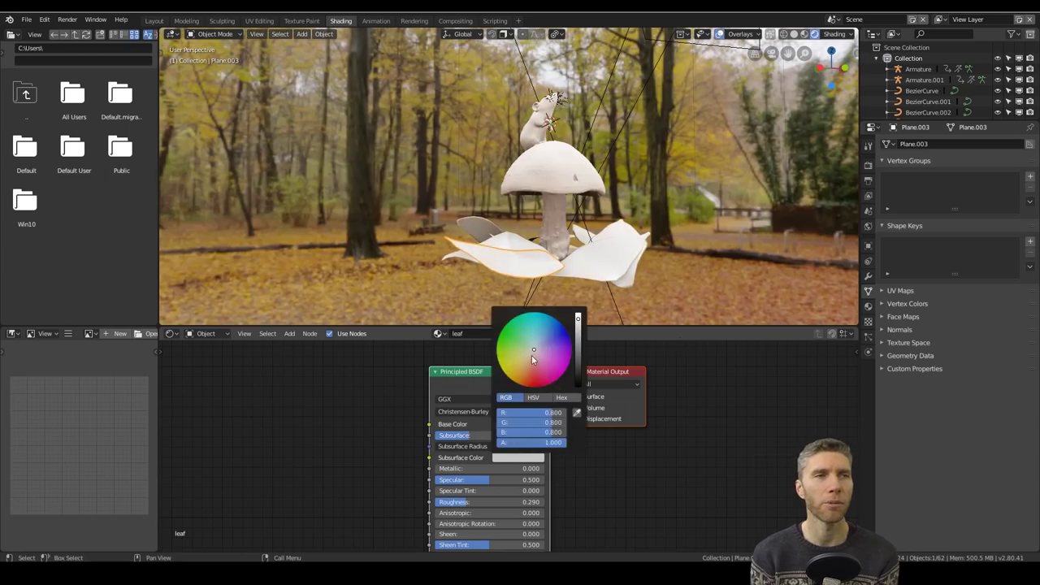
pyautogui.moveTo(561, 308); pyautogui.dragTo(459, 264, button='middle')
pyautogui.moveTo(641, 192); pyautogui.dragTo(684, 207, button='middle')
pyautogui.press('KP_0')
pyautogui.press('n')
# - Add an Empty as the camera's focus target and position it in front view
pyautogui.click(685, 214)
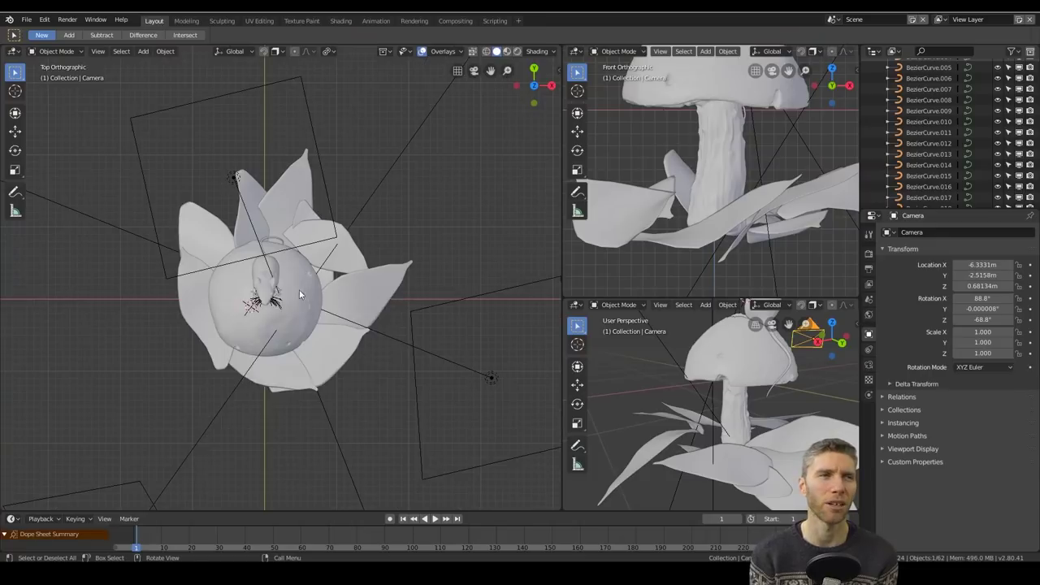
pyautogui.hotkey('shift', 'a')
pyautogui.click(348, 397)
pyautogui.press('s')
pyautogui.press('g')
pyautogui.click(260, 284)
pyautogui.press('KP_1')
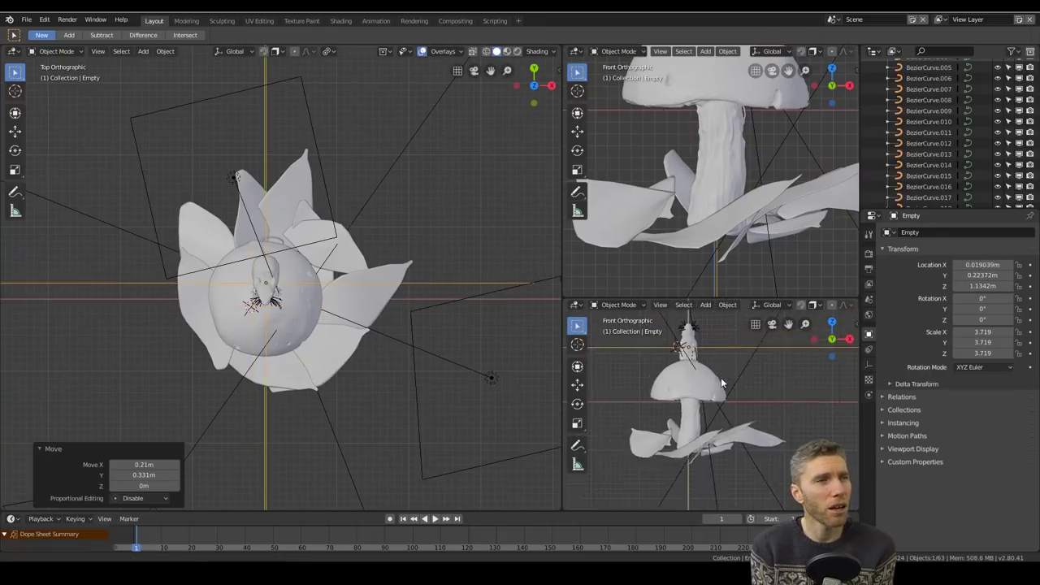
pyautogui.click(673, 385)
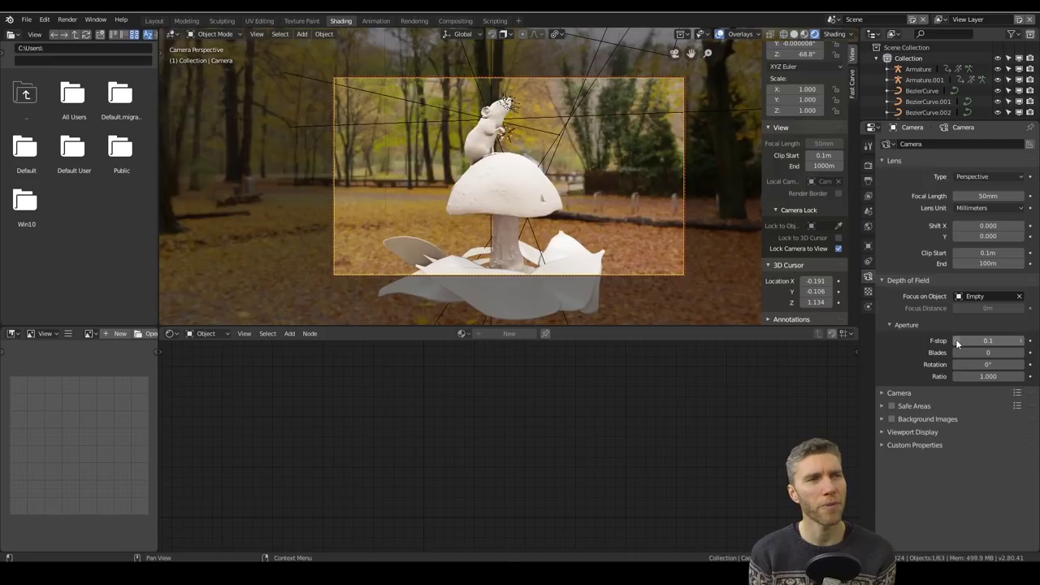
# - Set the camera's F-stop to 0.2 and bokeh ratio to 0.5, then hide the sidebar
pyautogui.doubleClick(983, 340)
pyautogui.write('0.1')
pyautogui.press('Return')
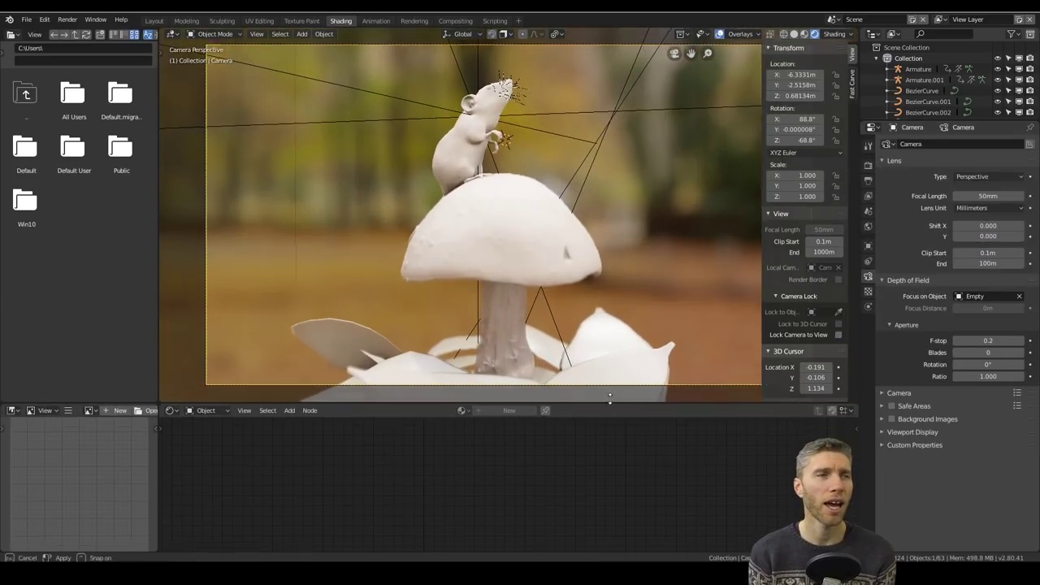
pyautogui.click(1021, 340)
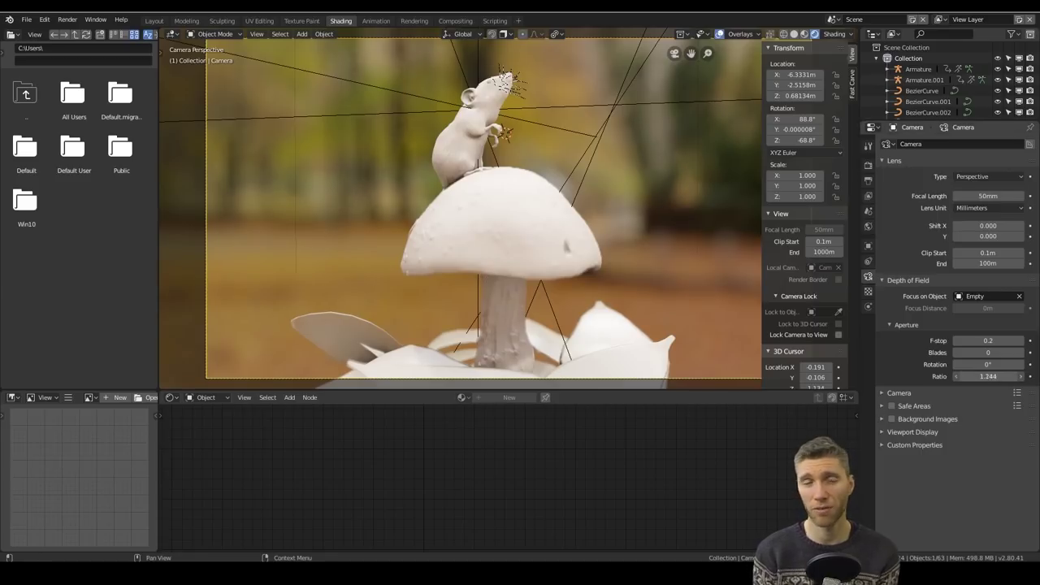
pyautogui.write('0.5')
pyautogui.press('Return')
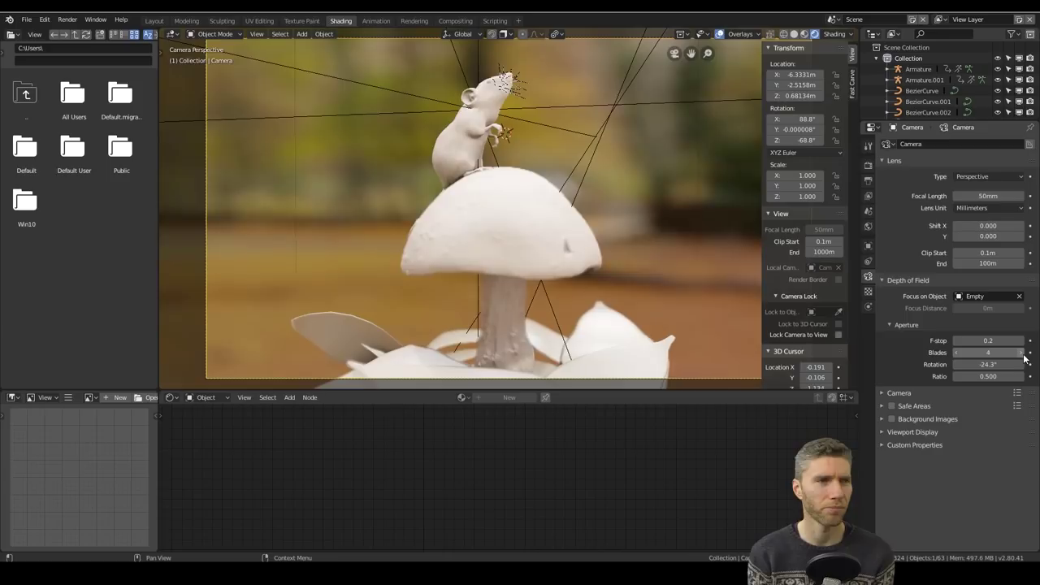
pyautogui.press('n')
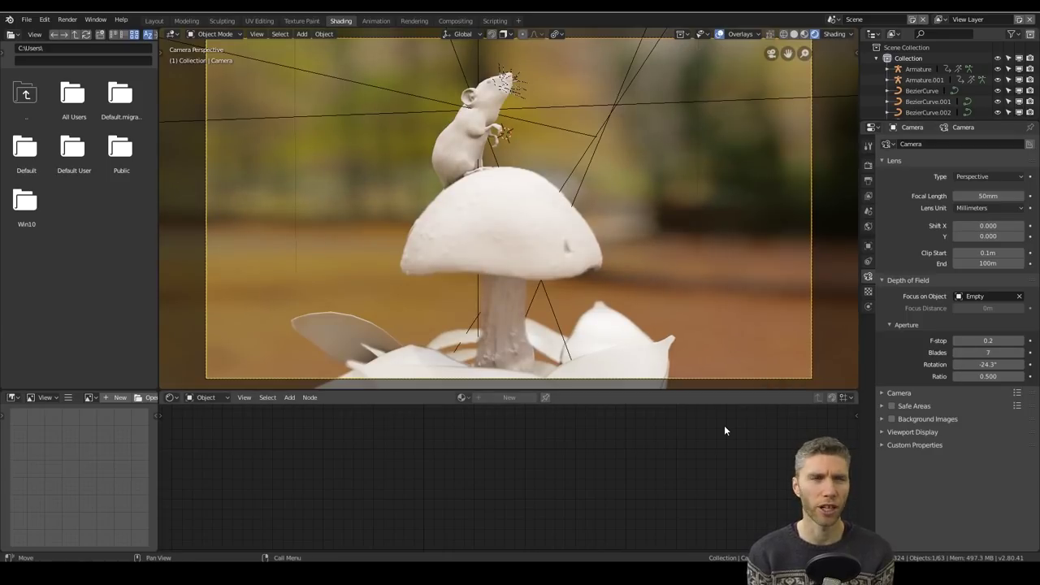
# - Add a new Empty and switch to the multi-view layout
pyautogui.hotkey('shift', 'a')
pyautogui.click(435, 101)
pyautogui.press('g')
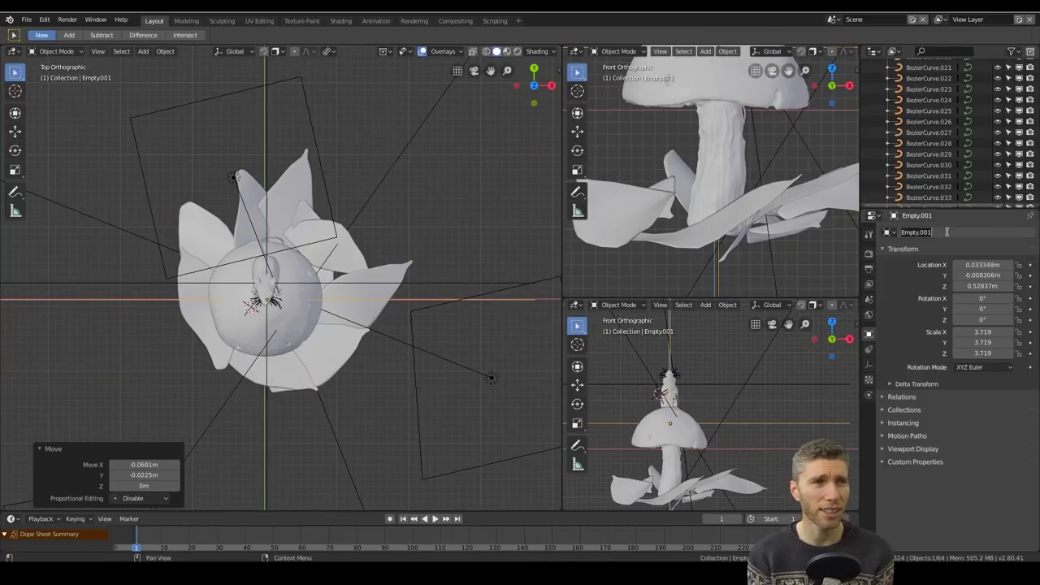
pyautogui.scroll(-10, 921, 114)
# - Move all the whisker curves into a new collection named 'wiskers'
pyautogui.click(929, 120)
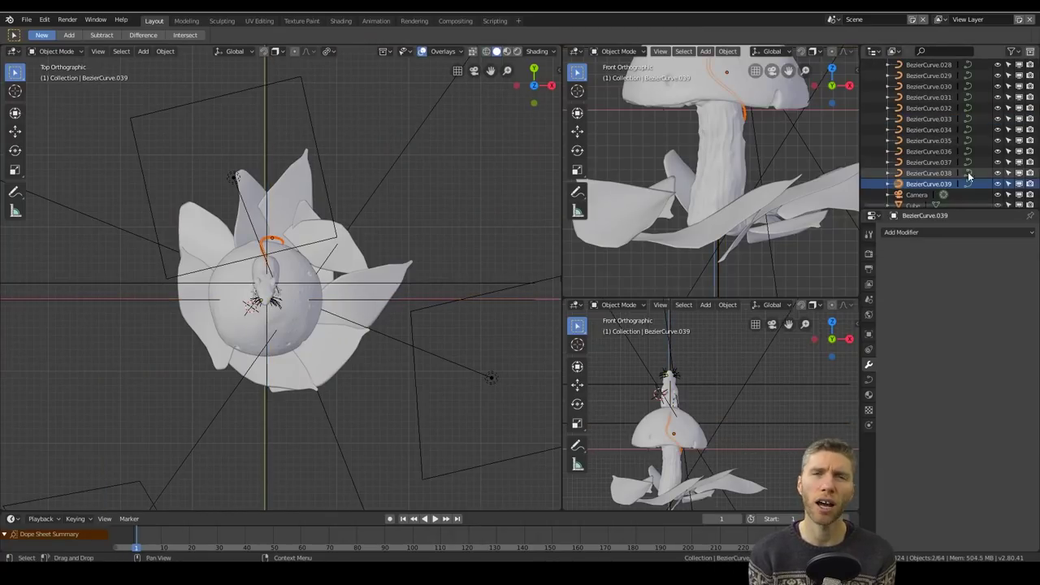
pyautogui.press('KP_Decimal')
pyautogui.hotkey('shift', '[')
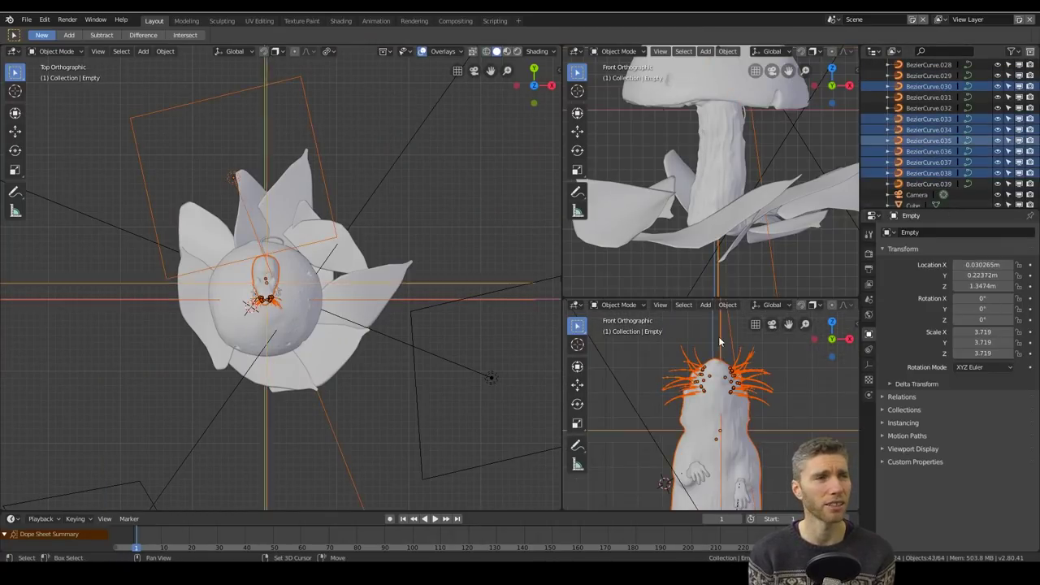
pyautogui.keyDown('shift'); pyautogui.click(695, 441); pyautogui.keyUp('shift')
pyautogui.click(772, 419)
pyautogui.write('wi')
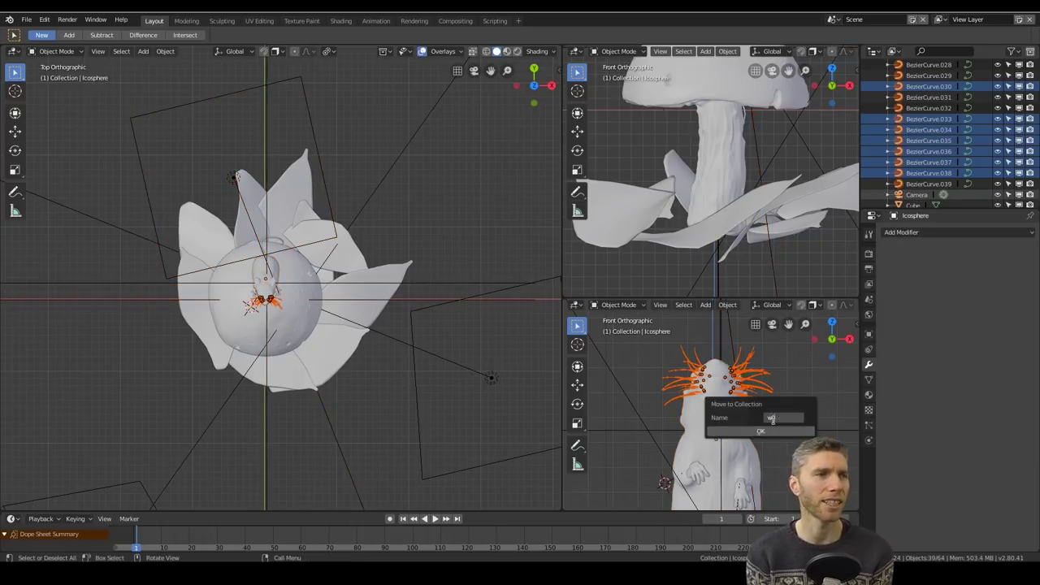
pyautogui.write('skers')
pyautogui.press('Return')
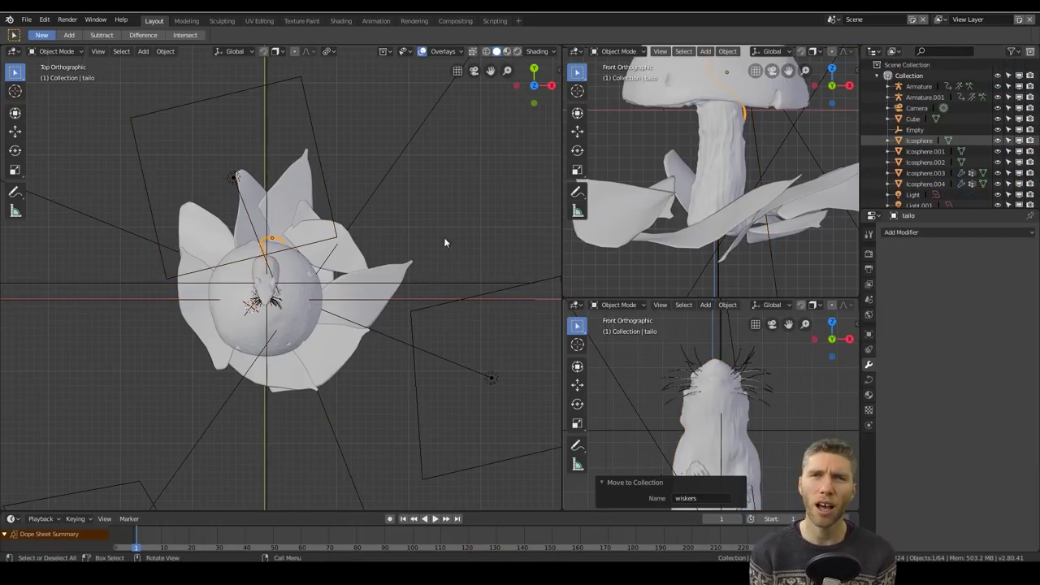
# - Add a Bezier circle that rings the toadstool, lowered in Z
pyautogui.hotkey('shift', 'a')
pyautogui.click(360, 206)
pyautogui.scroll(-4, 360, 206)
pyautogui.scroll(-4, 648, 399)
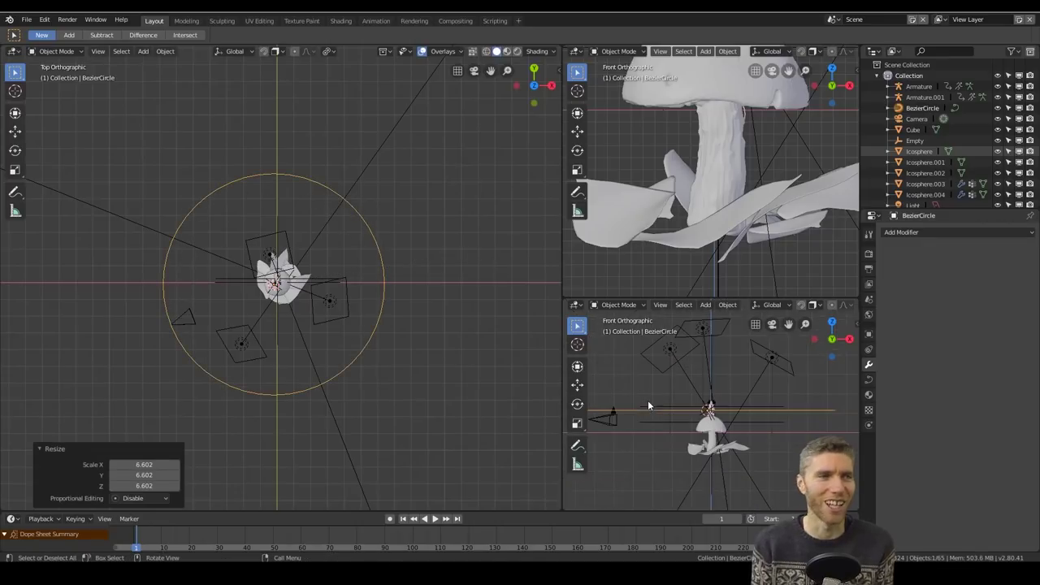
pyautogui.press('g')
pyautogui.press('z')
pyautogui.click(647, 409)
# - Give the camera a Track To constraint
pyautogui.click(183, 317)
pyautogui.click(868, 349)
pyautogui.click(914, 233)
pyautogui.click(939, 286)
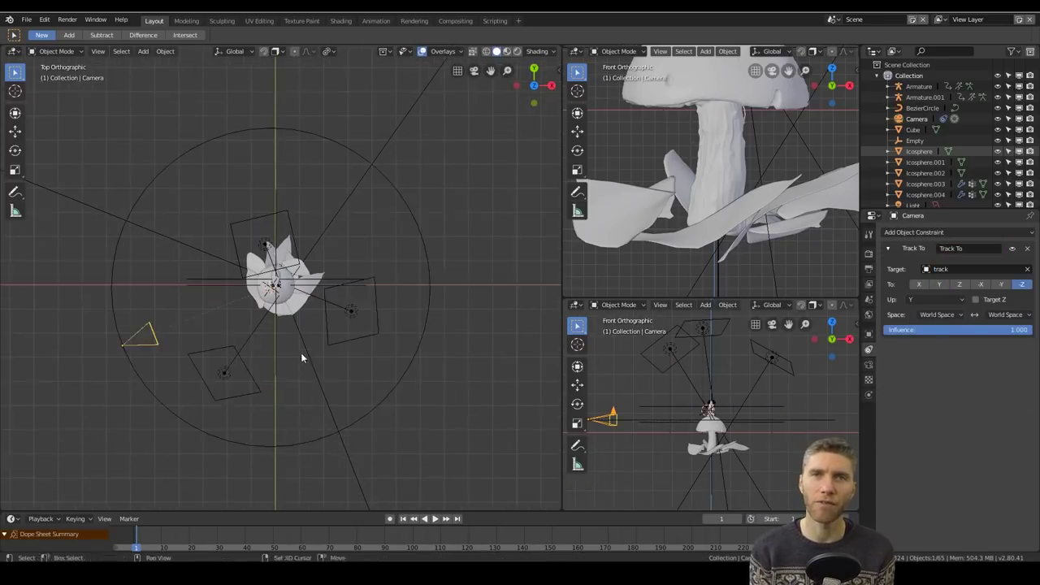
# - Select the camera with the circle and reposition the camera onto the circle
pyautogui.keyDown('shift'); pyautogui.click(182, 386); pyautogui.keyUp('shift')
pyautogui.hotkey('ctrl', 'p')
pyautogui.scroll(-3, 422, 382)
pyautogui.scroll(1, 202, 316)
pyautogui.click(201, 315)
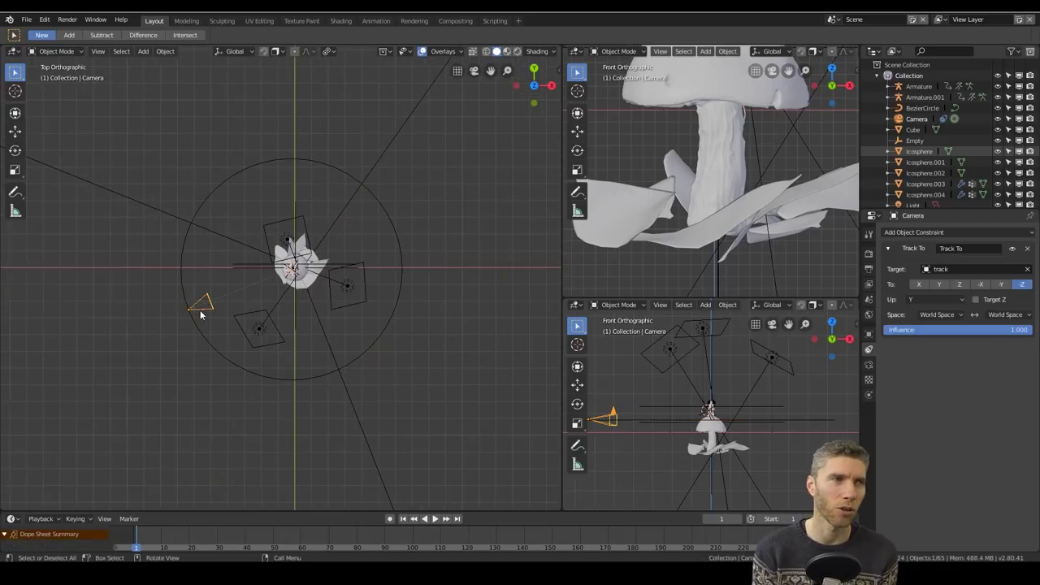
pyautogui.click(223, 327)
# - Parent the camera to the circle with Follow Path and play the orbit to test it
pyautogui.press('KP_0')
pyautogui.press('space')
pyautogui.keyDown('shift'); pyautogui.click(274, 377); pyautogui.keyUp('shift')
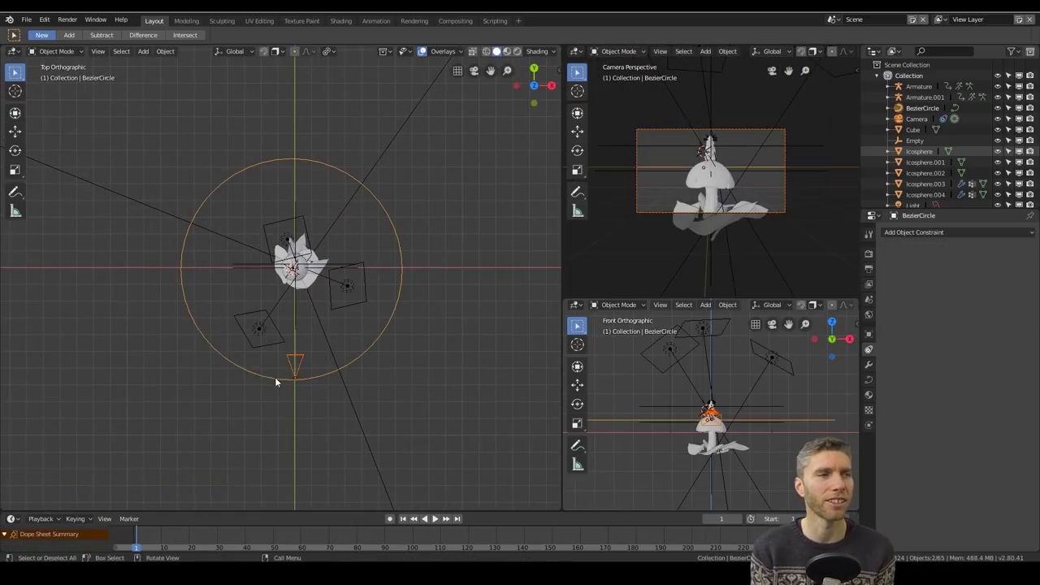
pyautogui.hotkey('ctrl', 'p')
pyautogui.click(268, 438)
pyautogui.press('space')
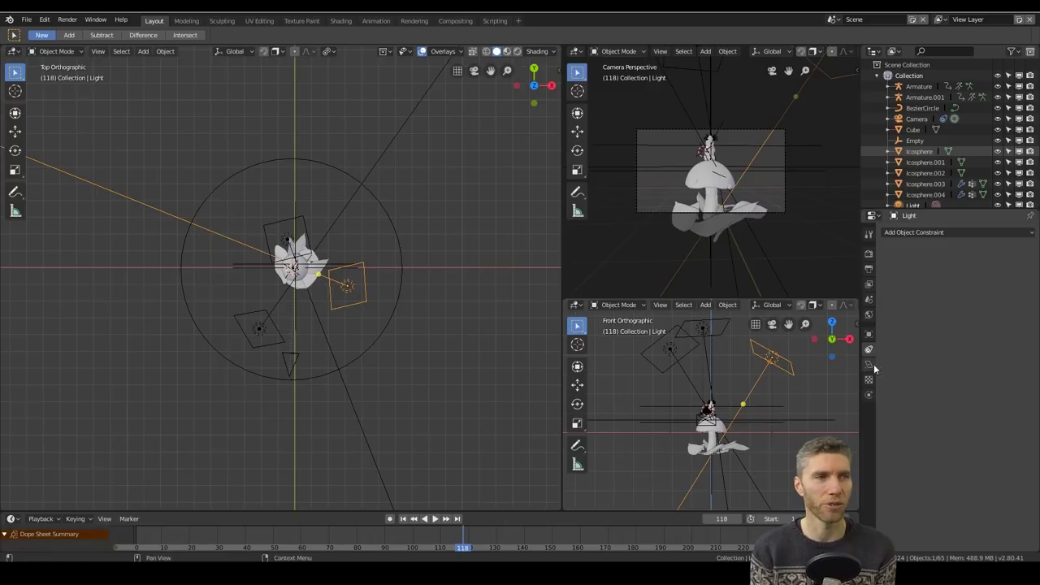
pyautogui.click(922, 107)
pyautogui.click(868, 378)
# - Open the Bezier circle's path animation settings
pyautogui.click(897, 249)
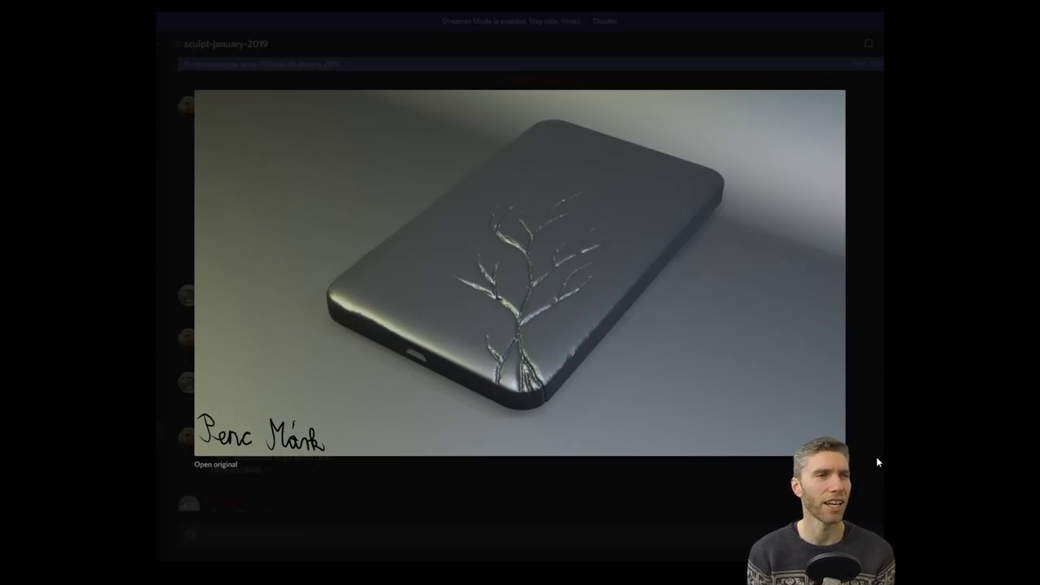
# - View the case render, muscle figure animation, egg and vase renders enlarged
pyautogui.click(875, 461)
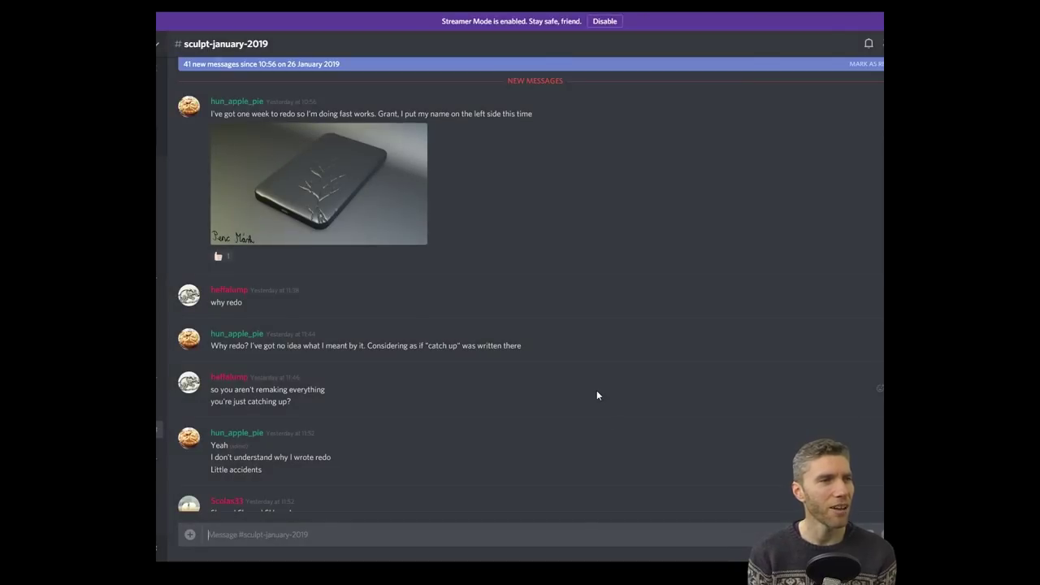
pyautogui.scroll(-5, 596, 390)
pyautogui.click(392, 276)
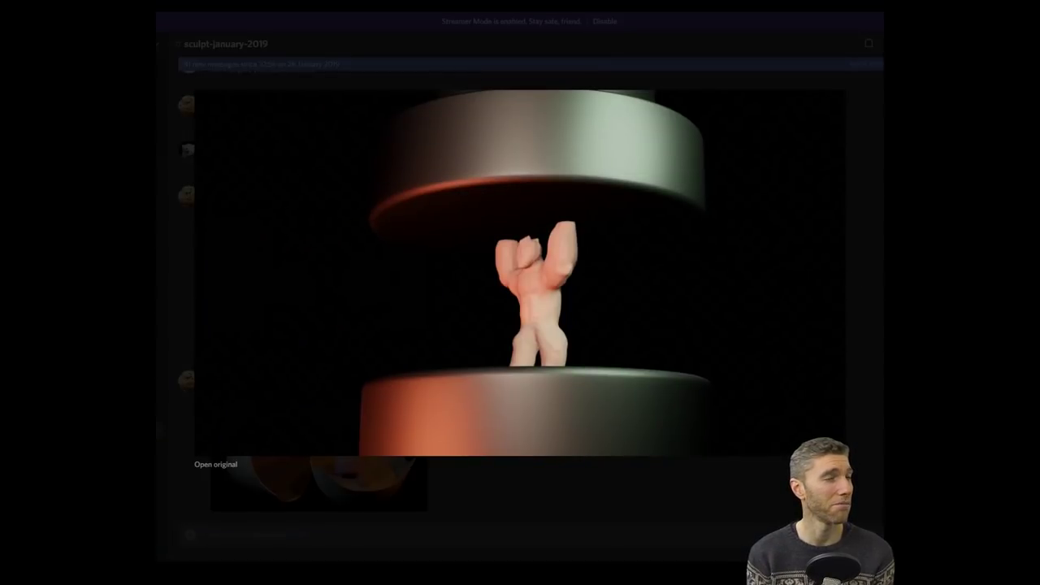
pyautogui.press('Escape')
pyautogui.click(397, 338)
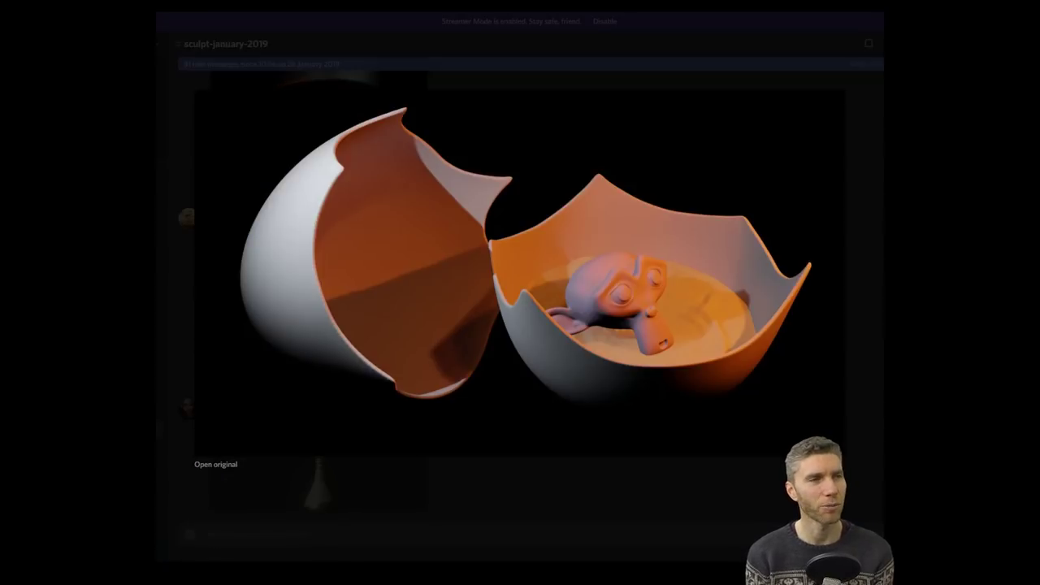
pyautogui.press('Escape')
pyautogui.click(395, 341)
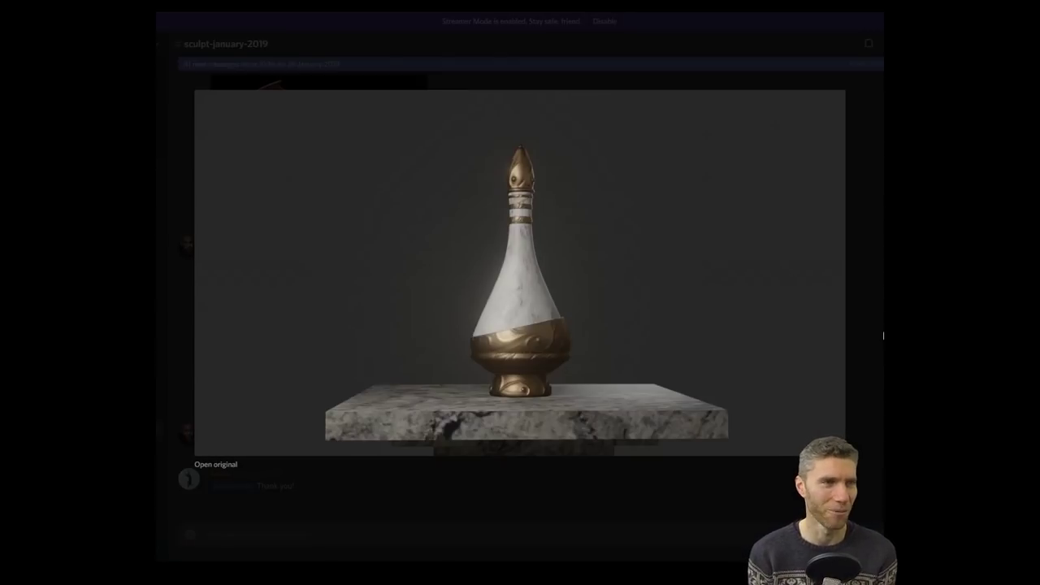
pyautogui.press('Escape')
# - Scroll down and view the horse coin, ghost urn and cactus ornament renders enlarged
pyautogui.scroll(-5, 600, 348)
pyautogui.click(289, 356)
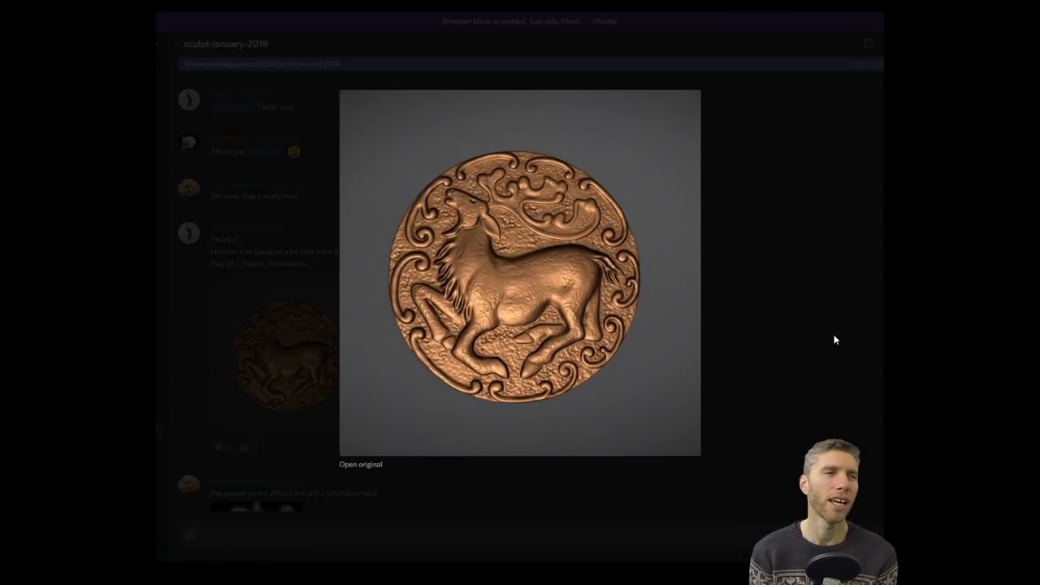
pyautogui.press('Escape')
pyautogui.scroll(-3, 723, 349)
pyautogui.click(276, 358)
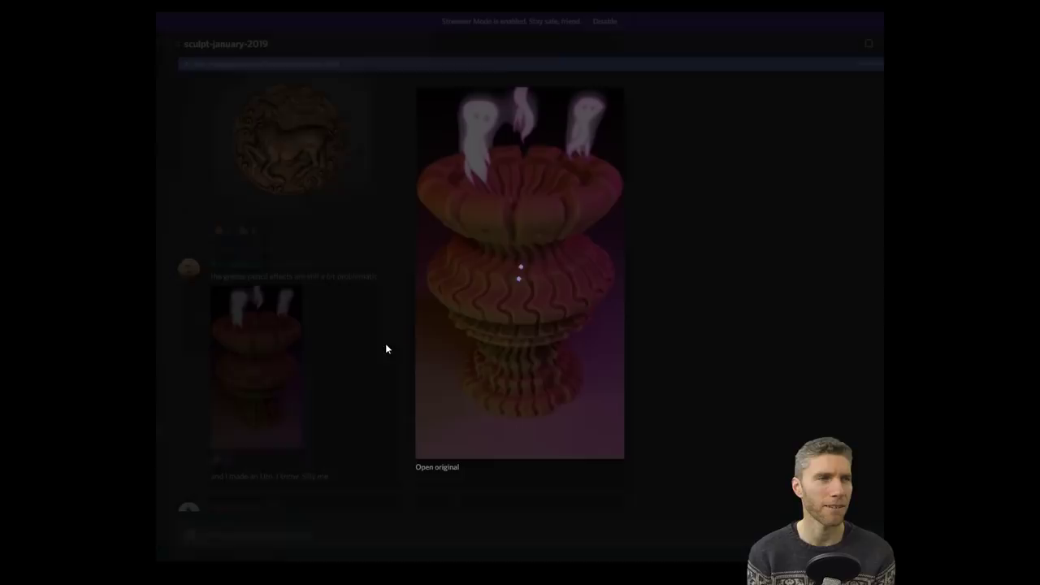
pyautogui.click(798, 330)
pyautogui.scroll(-5, 742, 332)
pyautogui.click(414, 301)
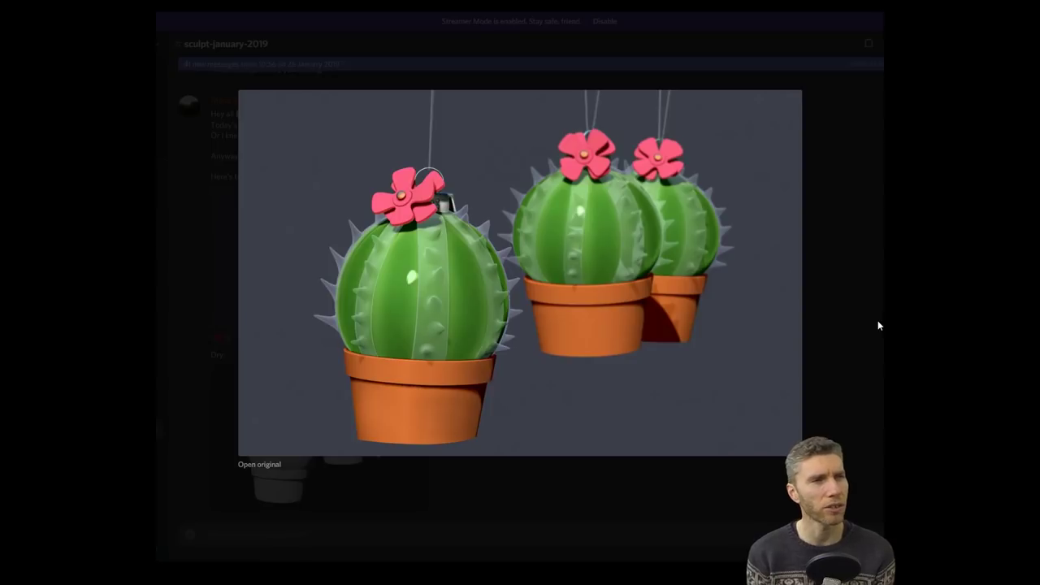
pyautogui.click(878, 325)
# - Scroll down and view the meditating creature sculpt and ornament earring image enlarged
pyautogui.scroll(-4, 691, 329)
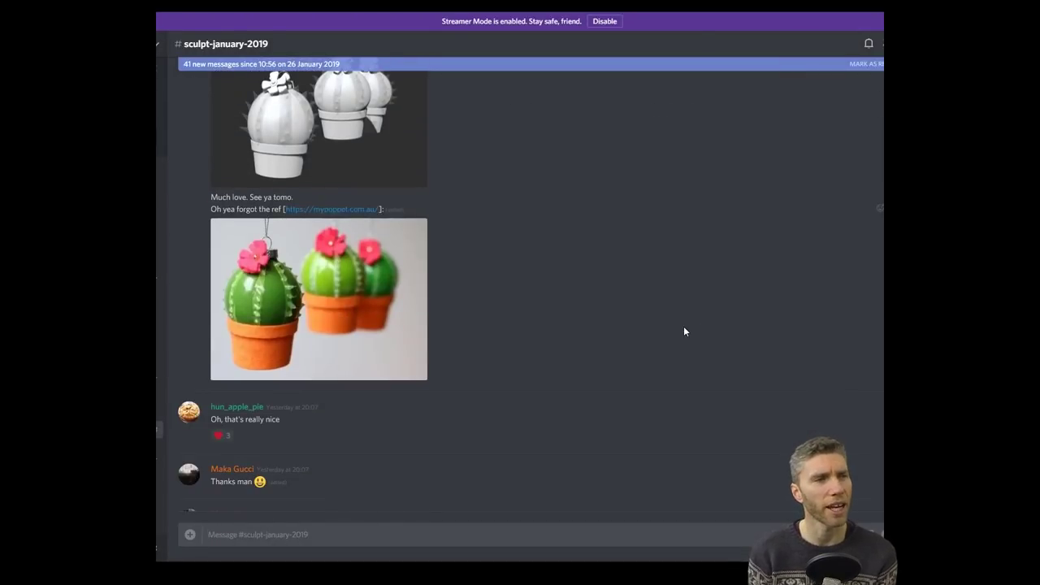
pyautogui.scroll(-5, 684, 331)
pyautogui.click(268, 357)
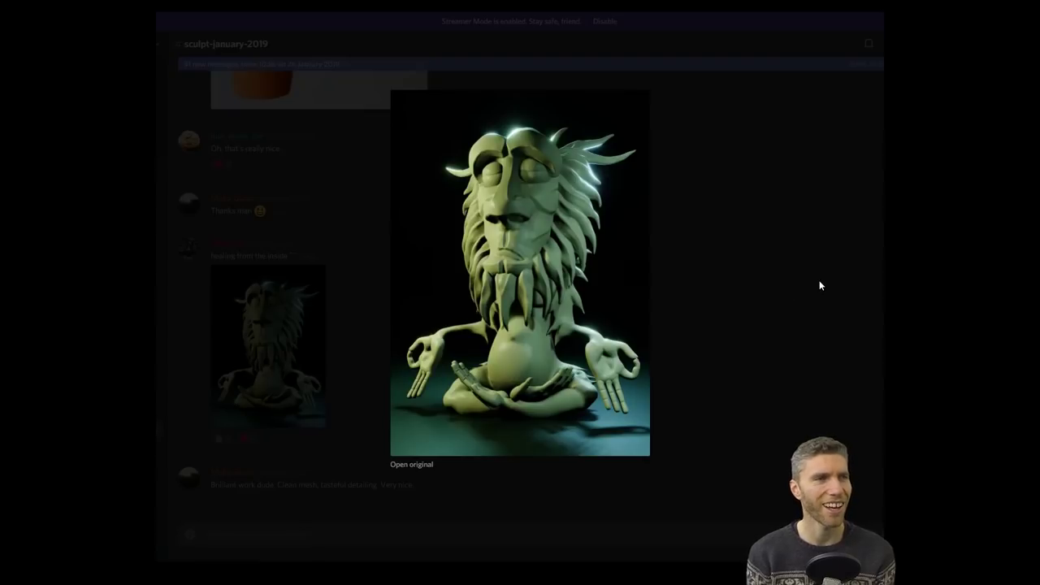
pyautogui.click(772, 285)
pyautogui.scroll(-5, 772, 285)
pyautogui.click(374, 254)
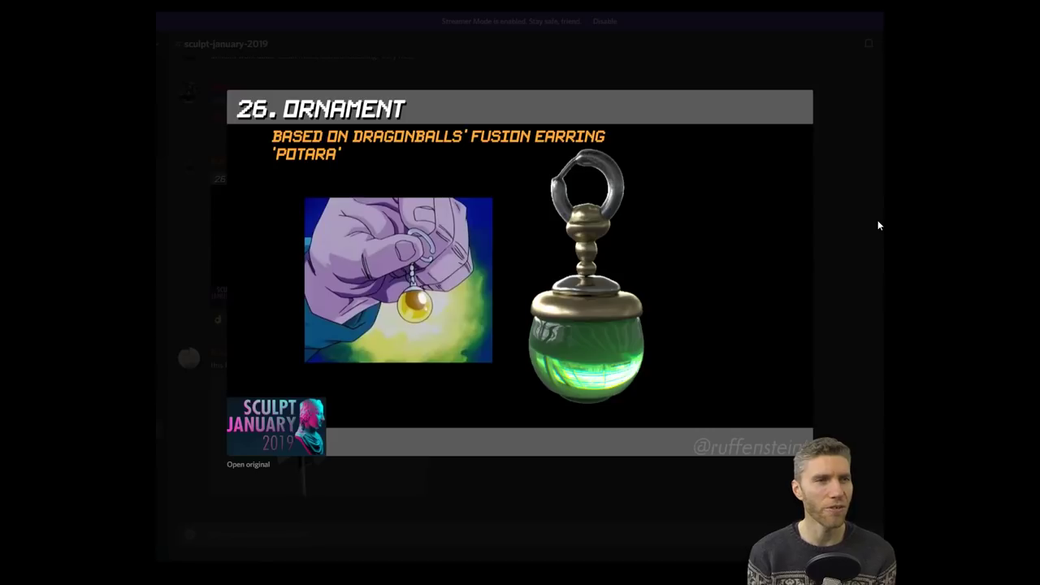
pyautogui.click(878, 225)
# - View the flower render, creature sculpt and cactus ornament photo enlarged
pyautogui.click(316, 430)
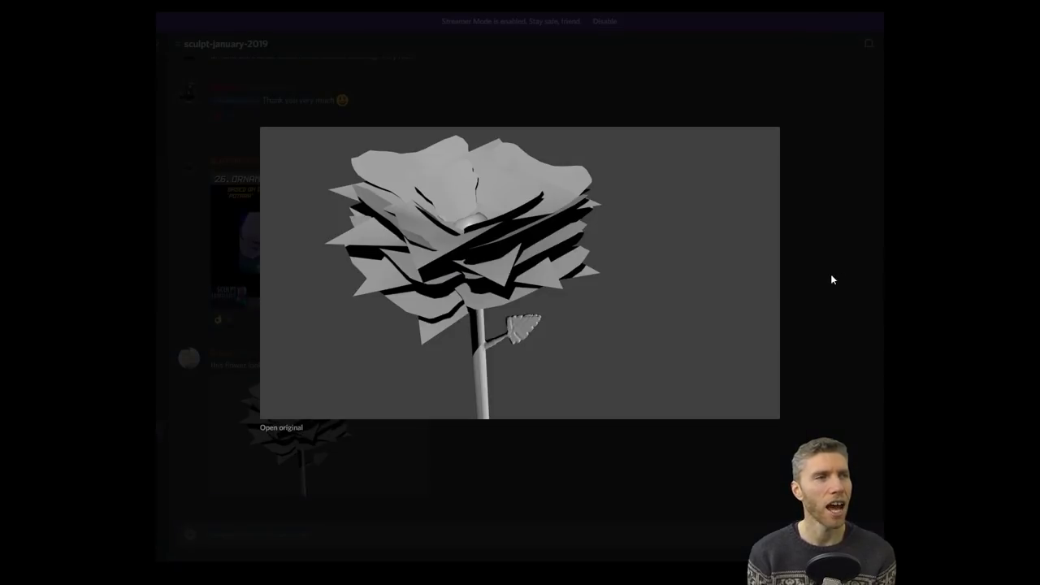
pyautogui.click(848, 283)
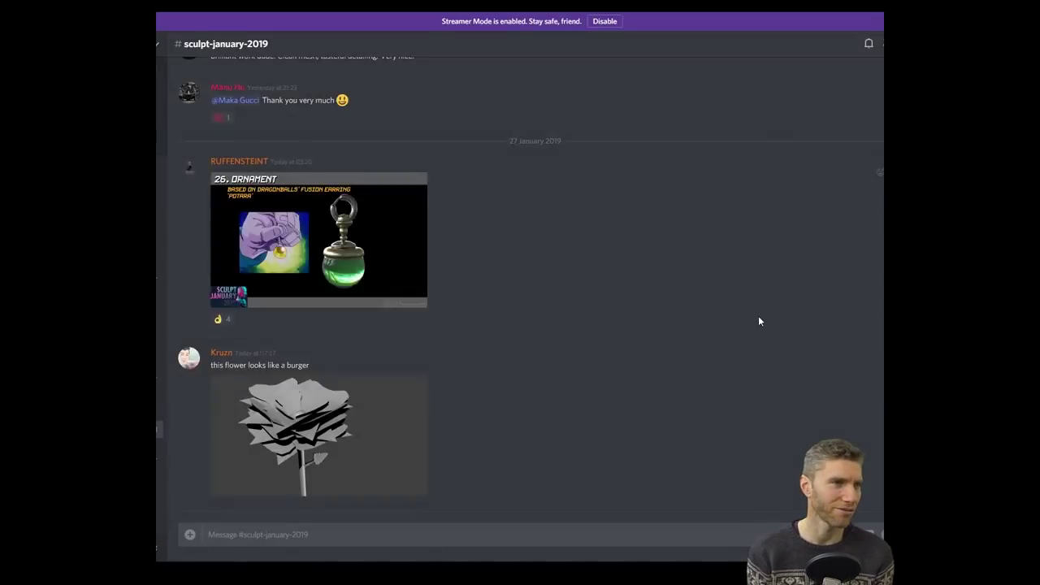
pyautogui.scroll(-6, 759, 317)
pyautogui.click(325, 375)
pyautogui.click(829, 325)
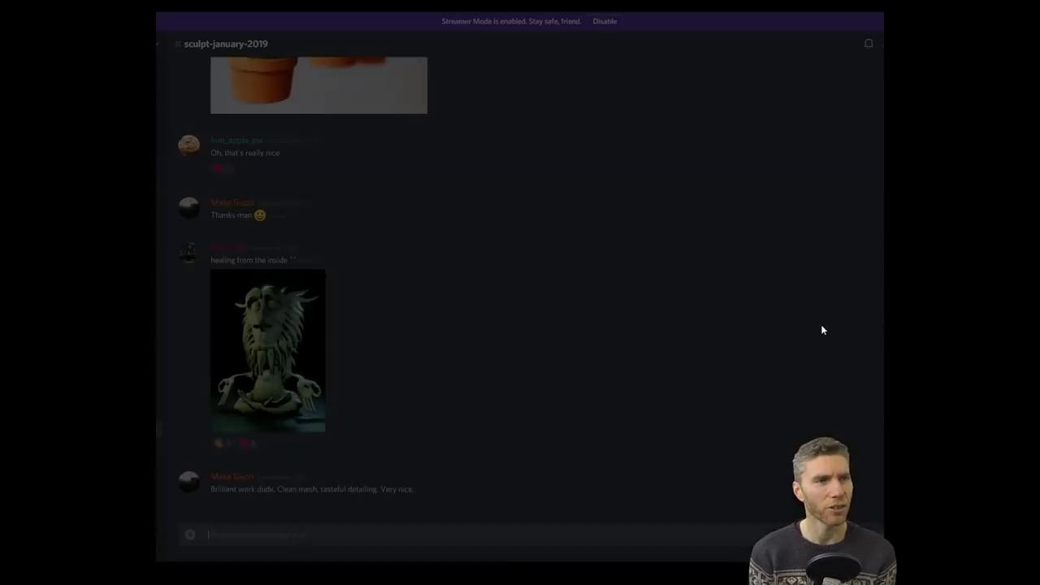
pyautogui.scroll(5, 820, 324)
pyautogui.click(317, 301)
pyautogui.click(785, 312)
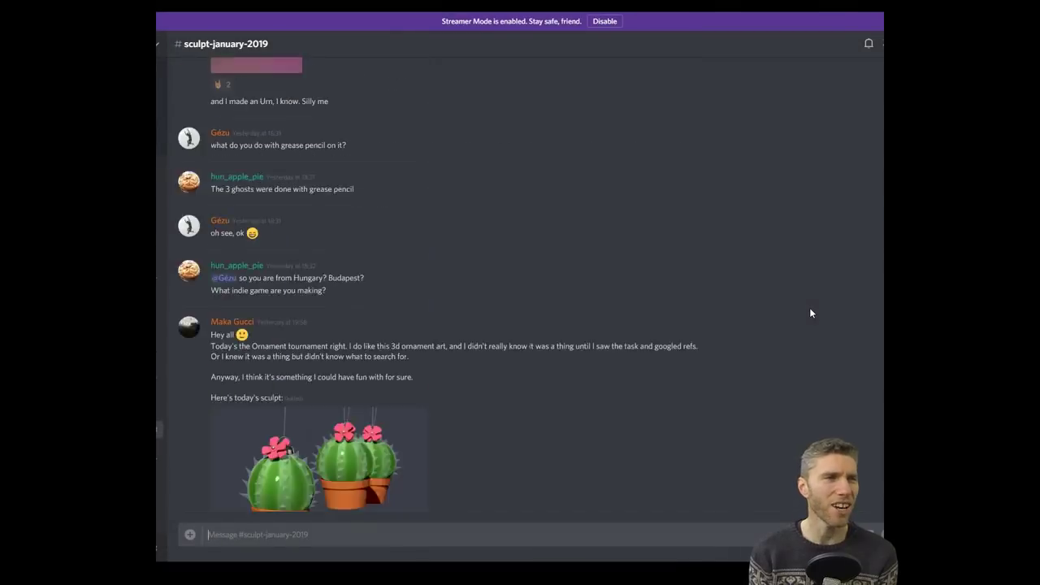